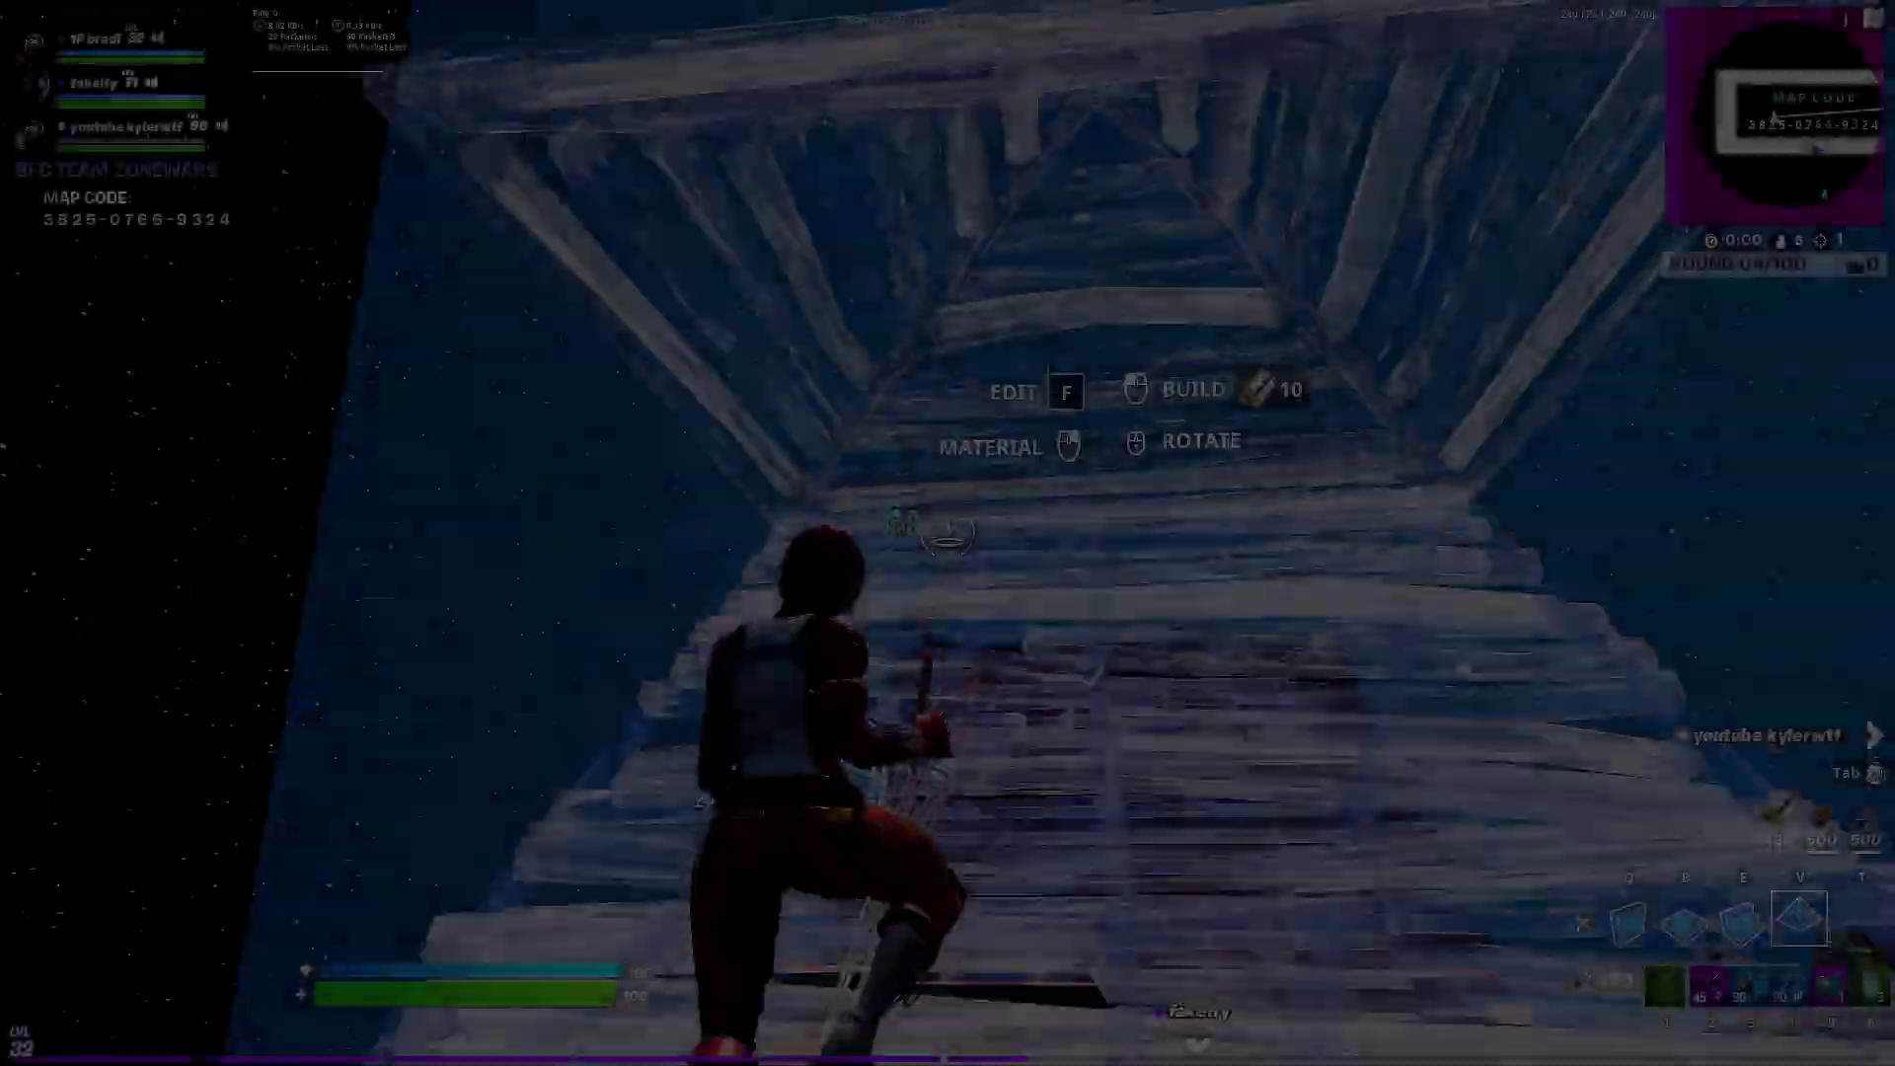
key(q)
key(2)
click(948, 533)
key(3)
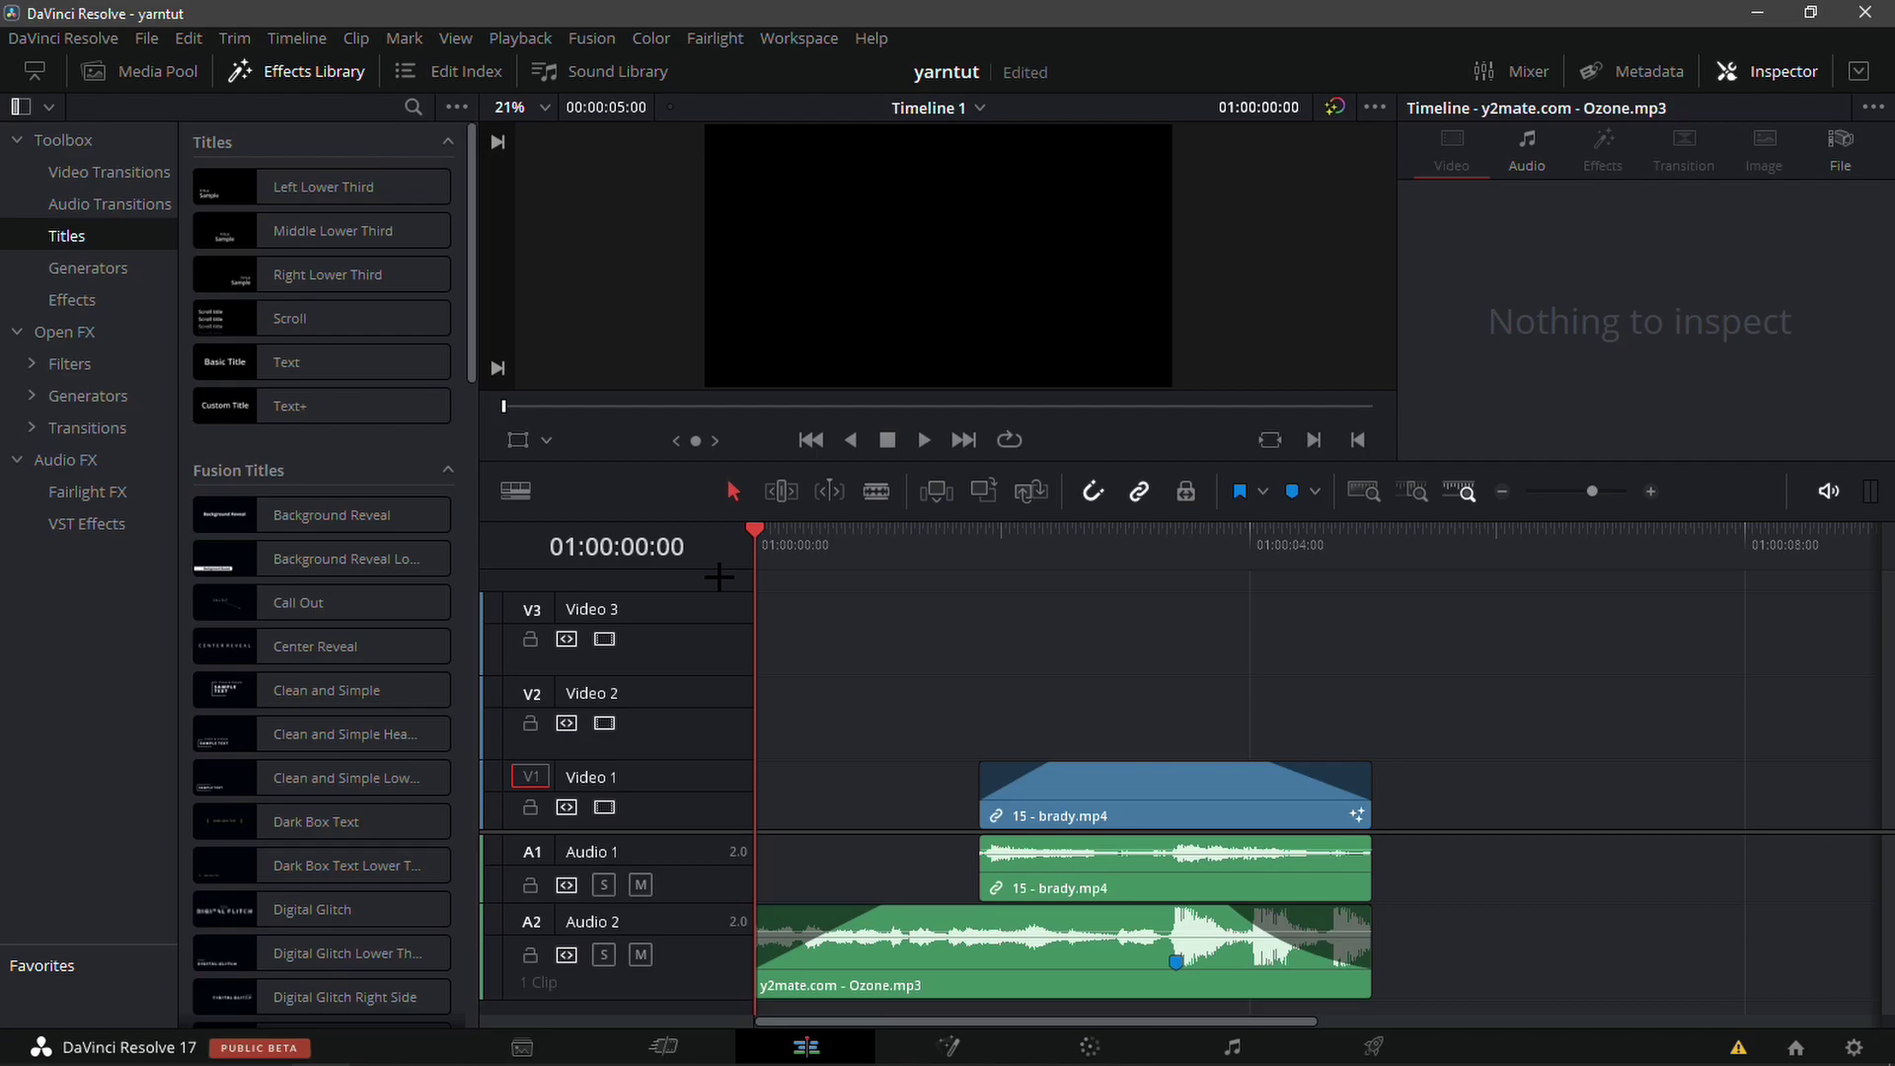
Remove the fade-in and fade-out from the video clip 15 - brady.mp4 on Video 1.
drag(782, 551, 719, 667)
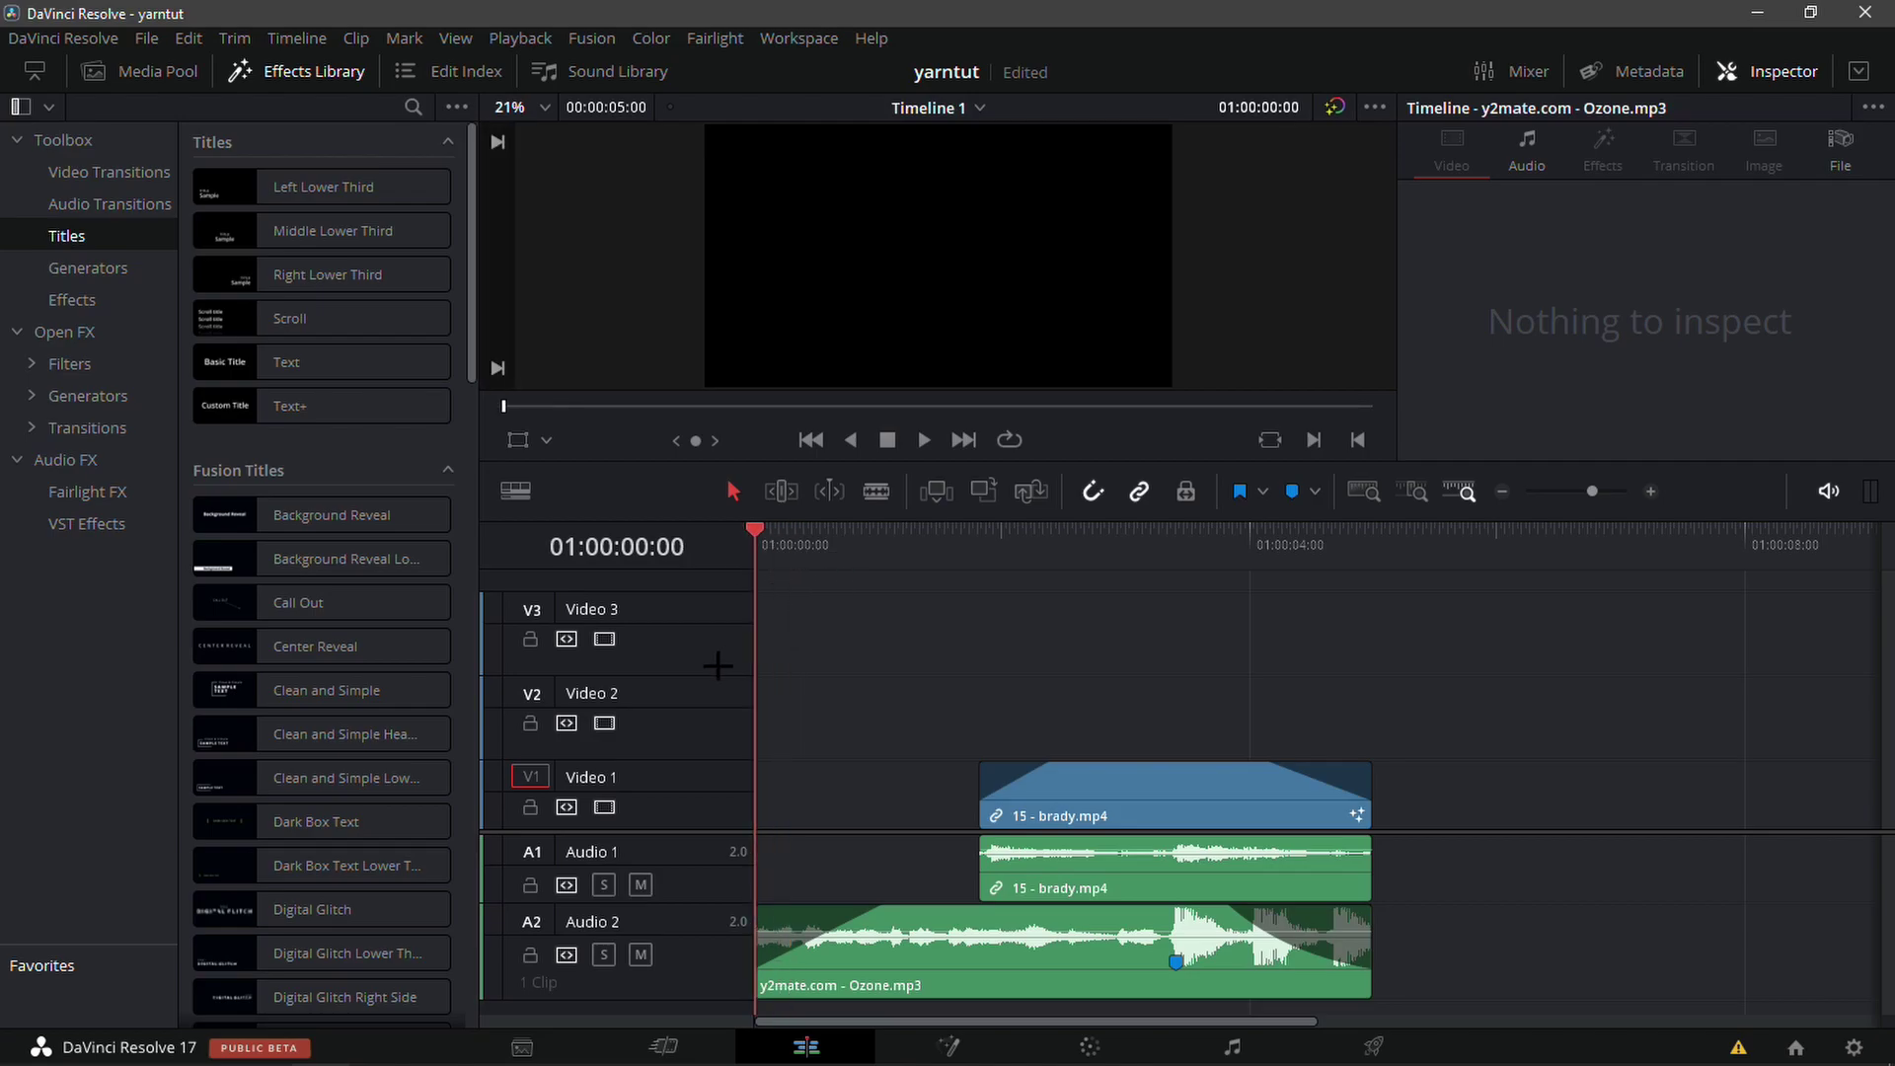
key(space)
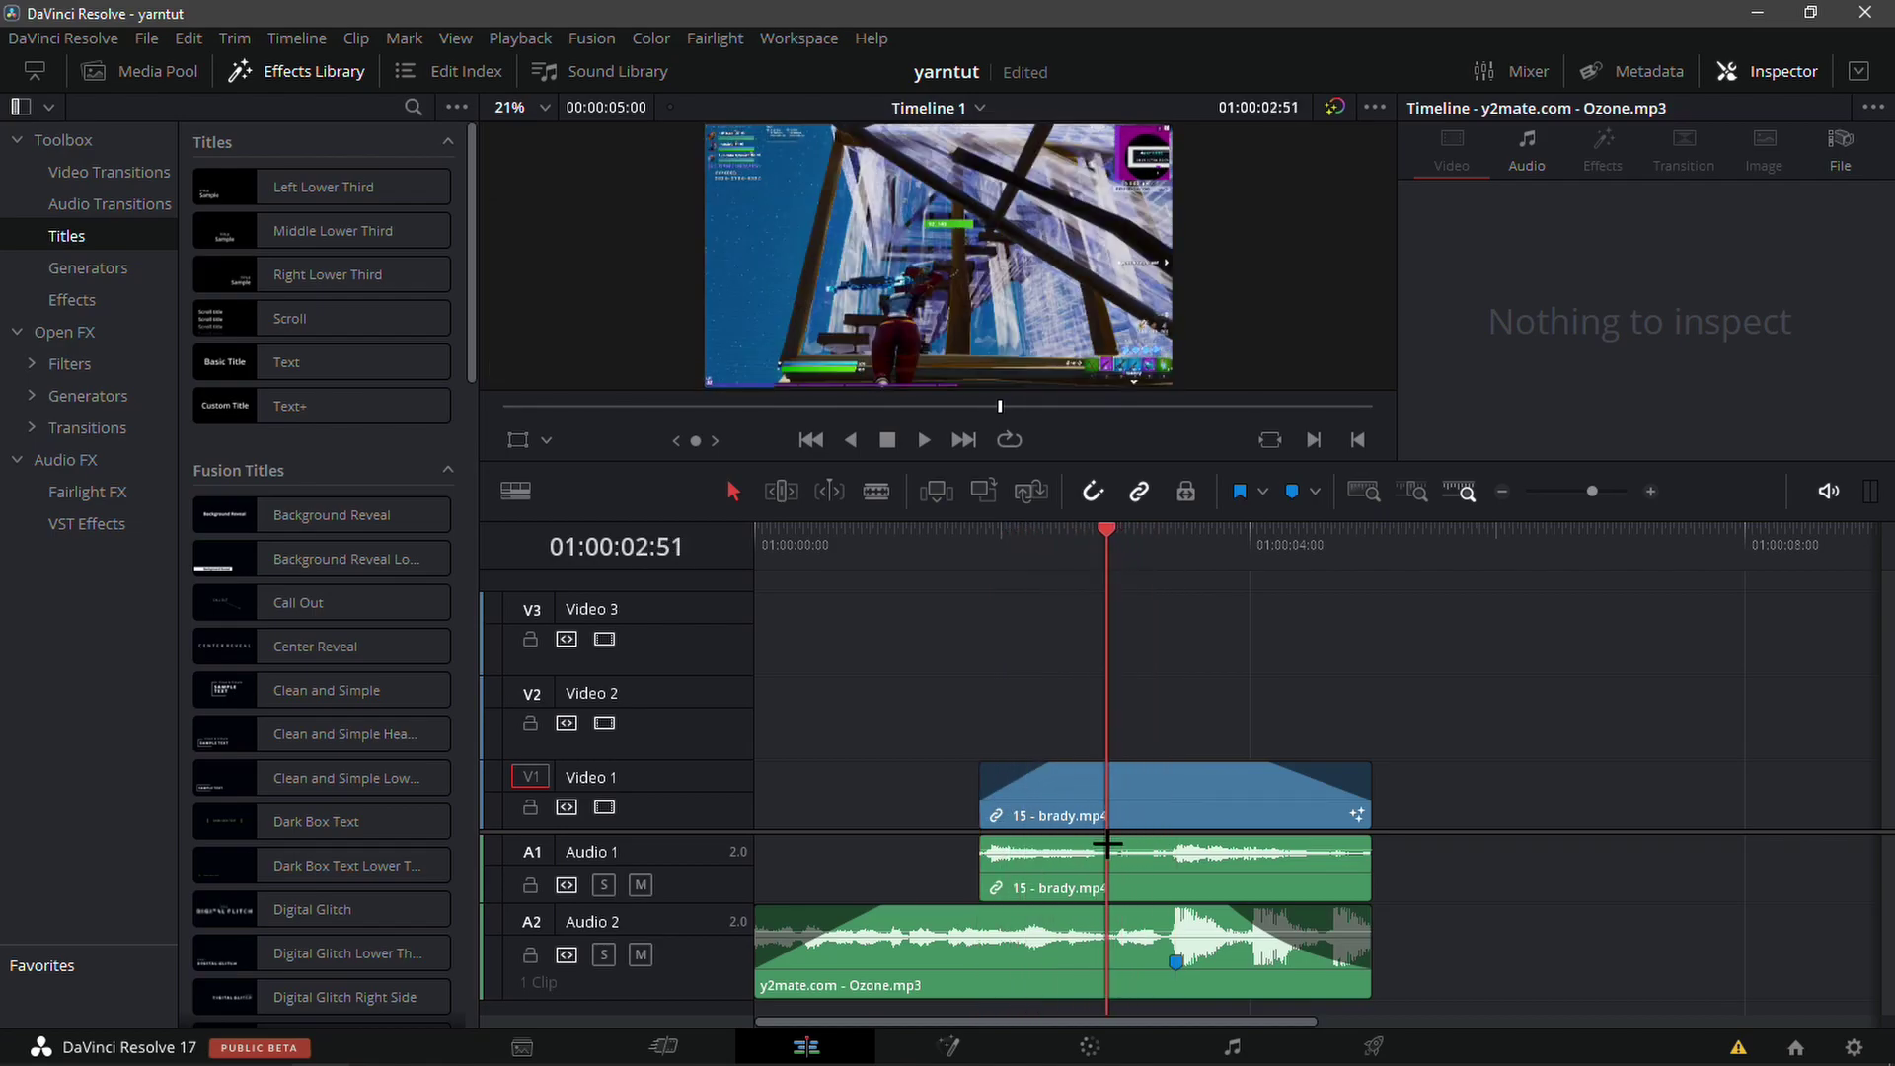
click(1053, 805)
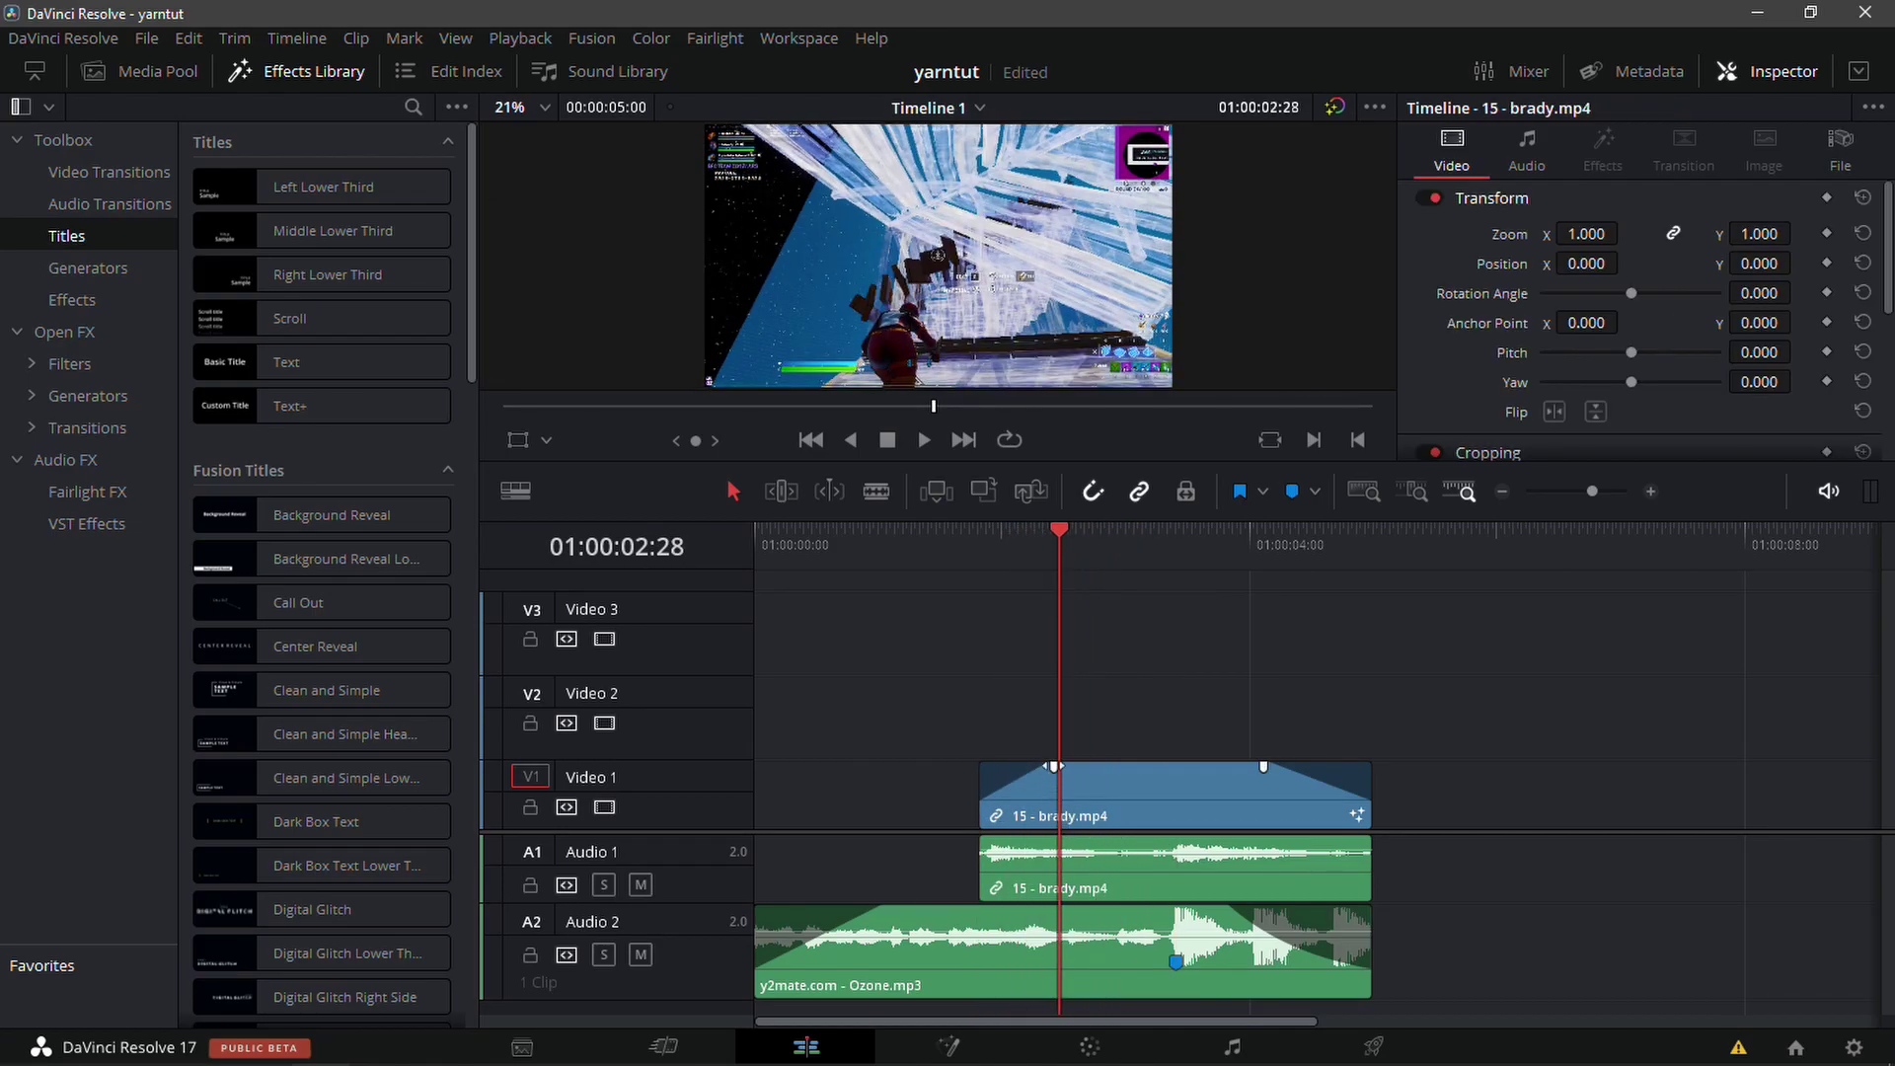
drag(1055, 766, 982, 767)
drag(1264, 767, 1442, 772)
Examine the timeline around Marker 1 and at the end of the clips.
mouse_move(1050, 590)
mouse_down()
mouse_move(1147, 643)
mouse_move(1205, 634)
mouse_move(1190, 642)
mouse_up()
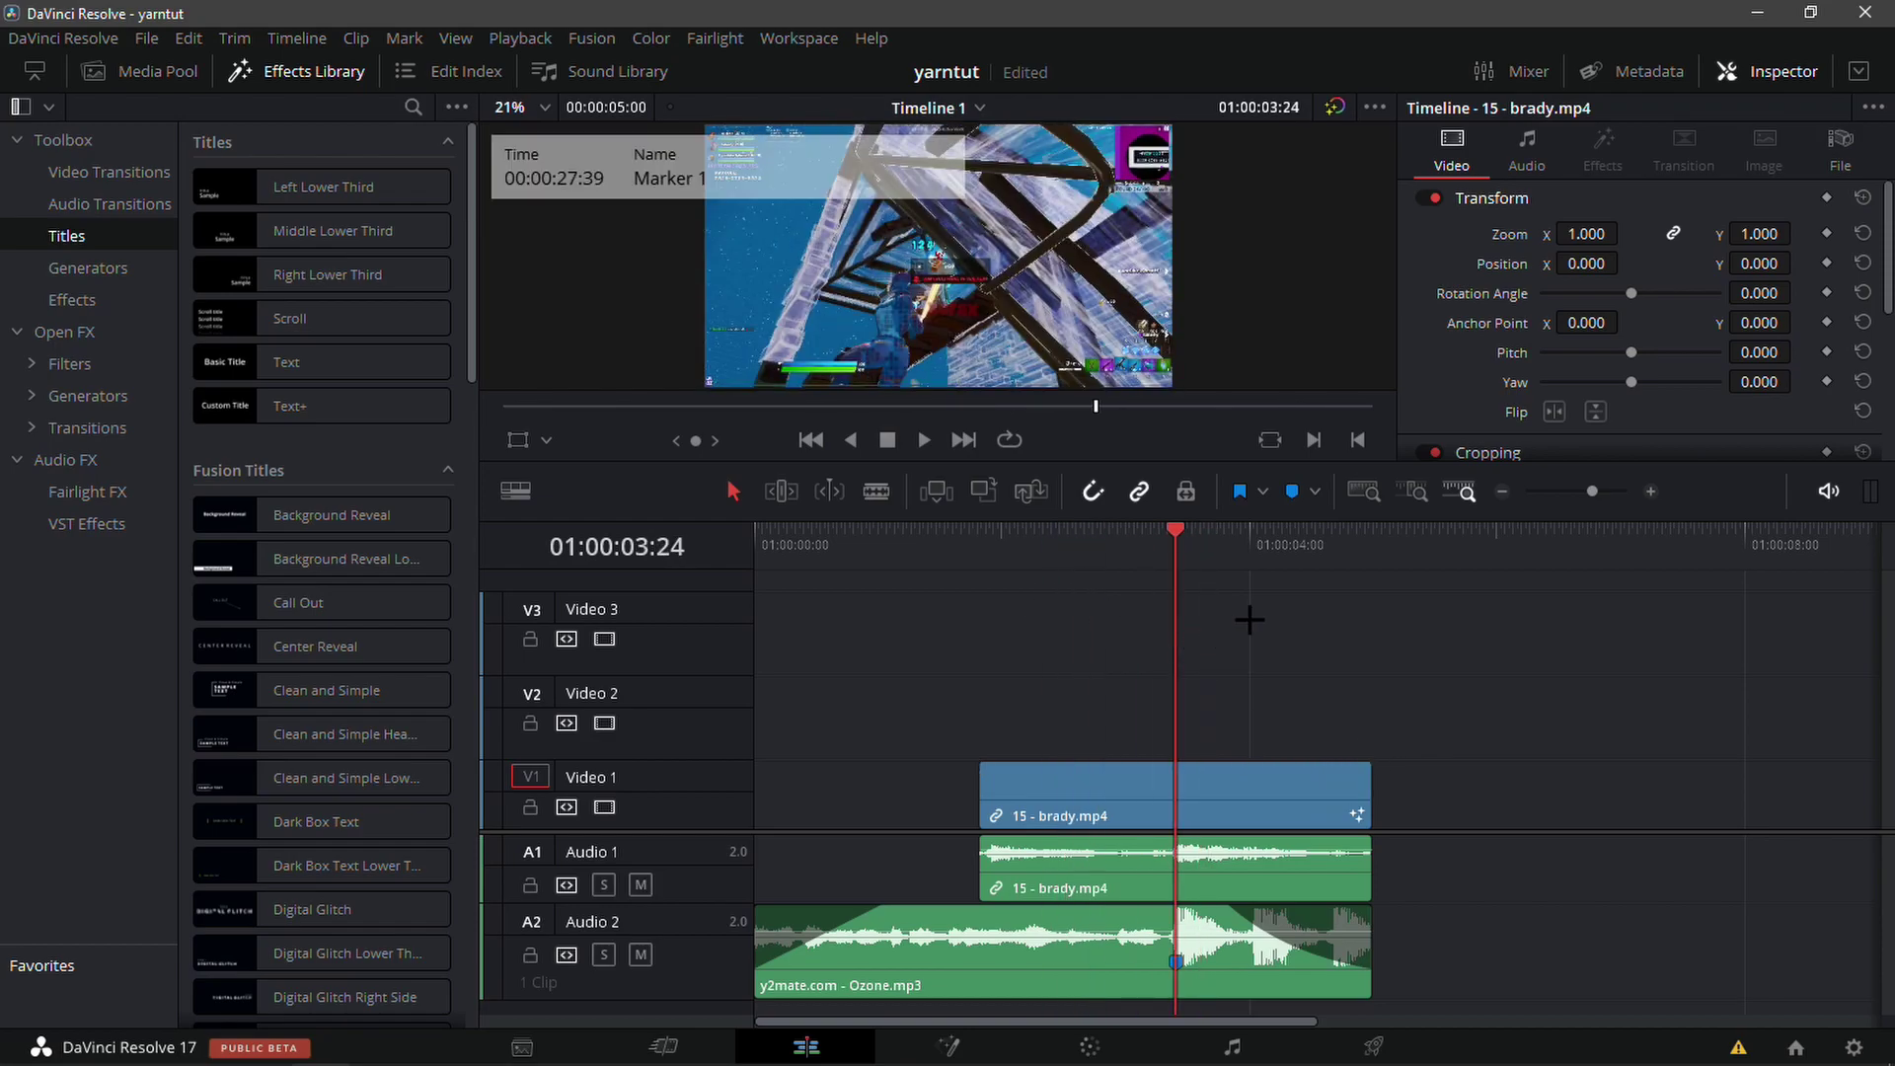
scroll(1653, 529, up, 3)
scroll(933, 240, up, 3)
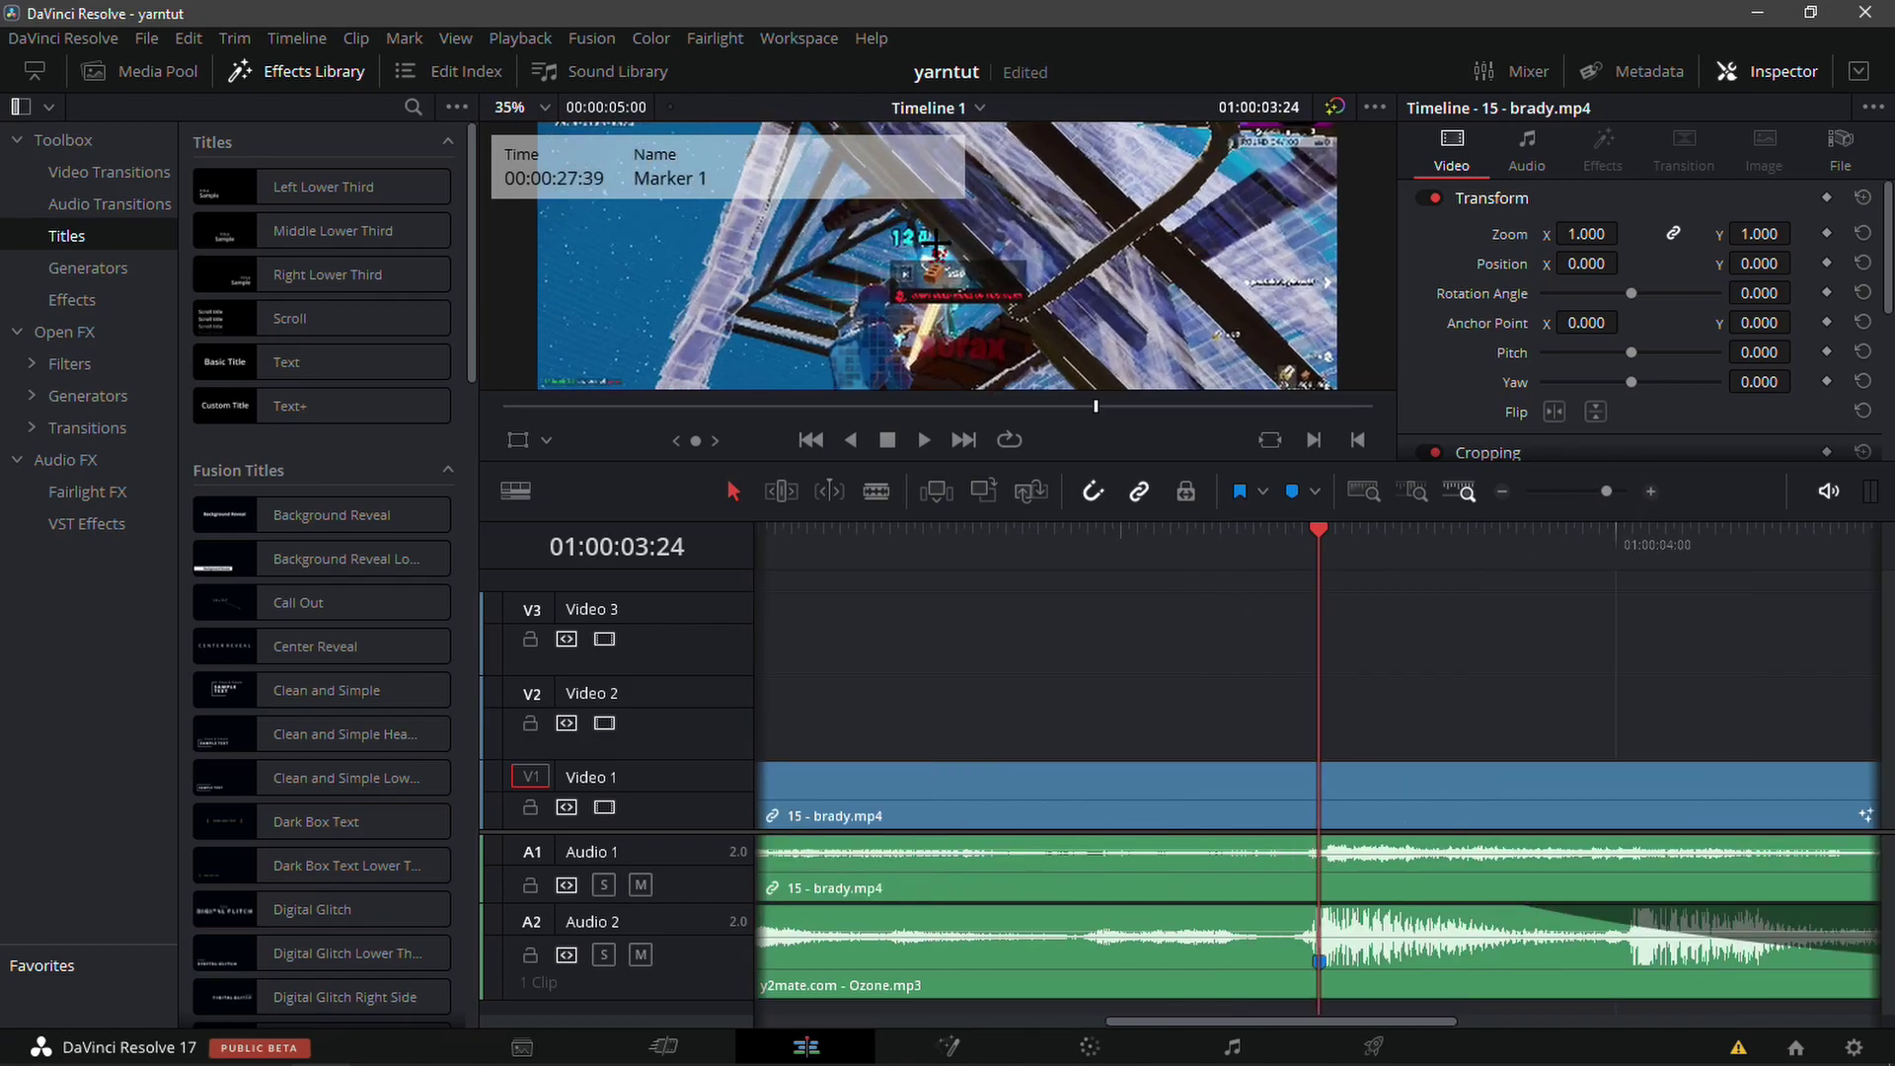
scroll(933, 239, down, 2)
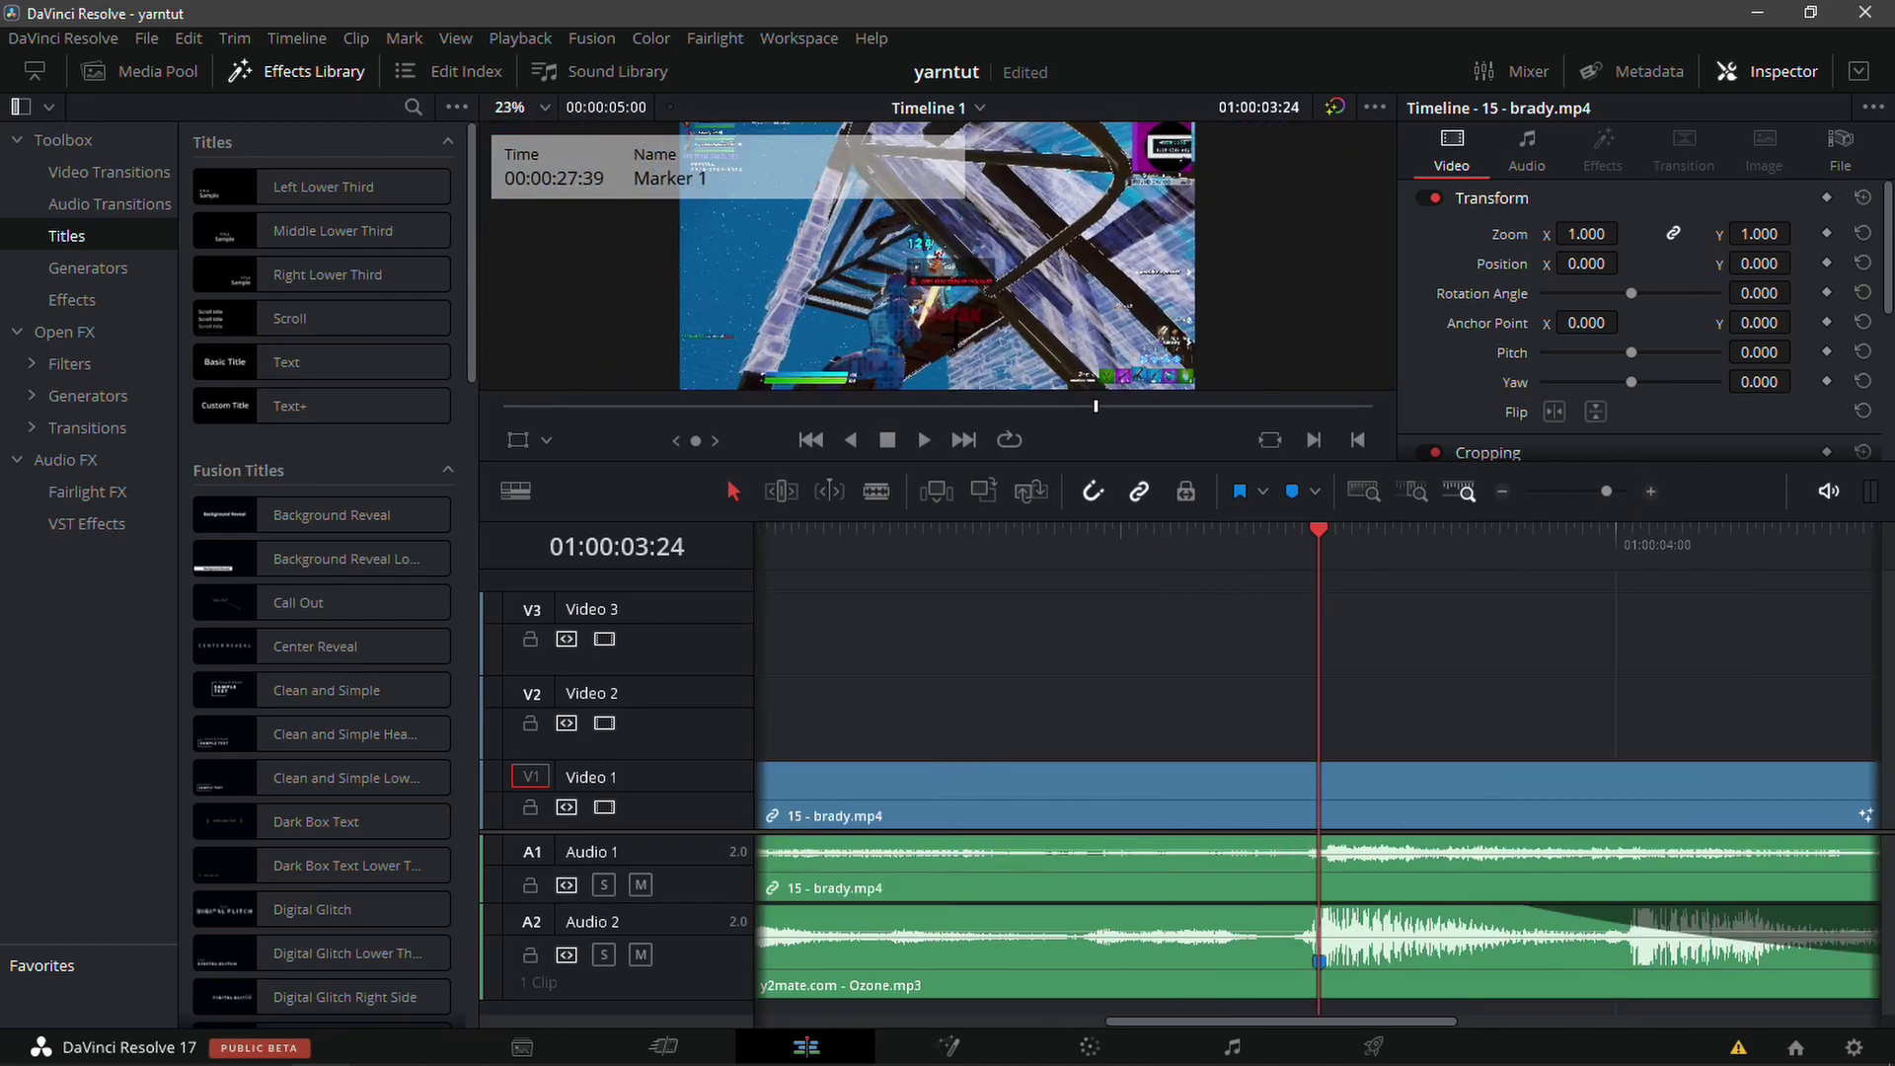
scroll(957, 335, down, 1)
click(1482, 823)
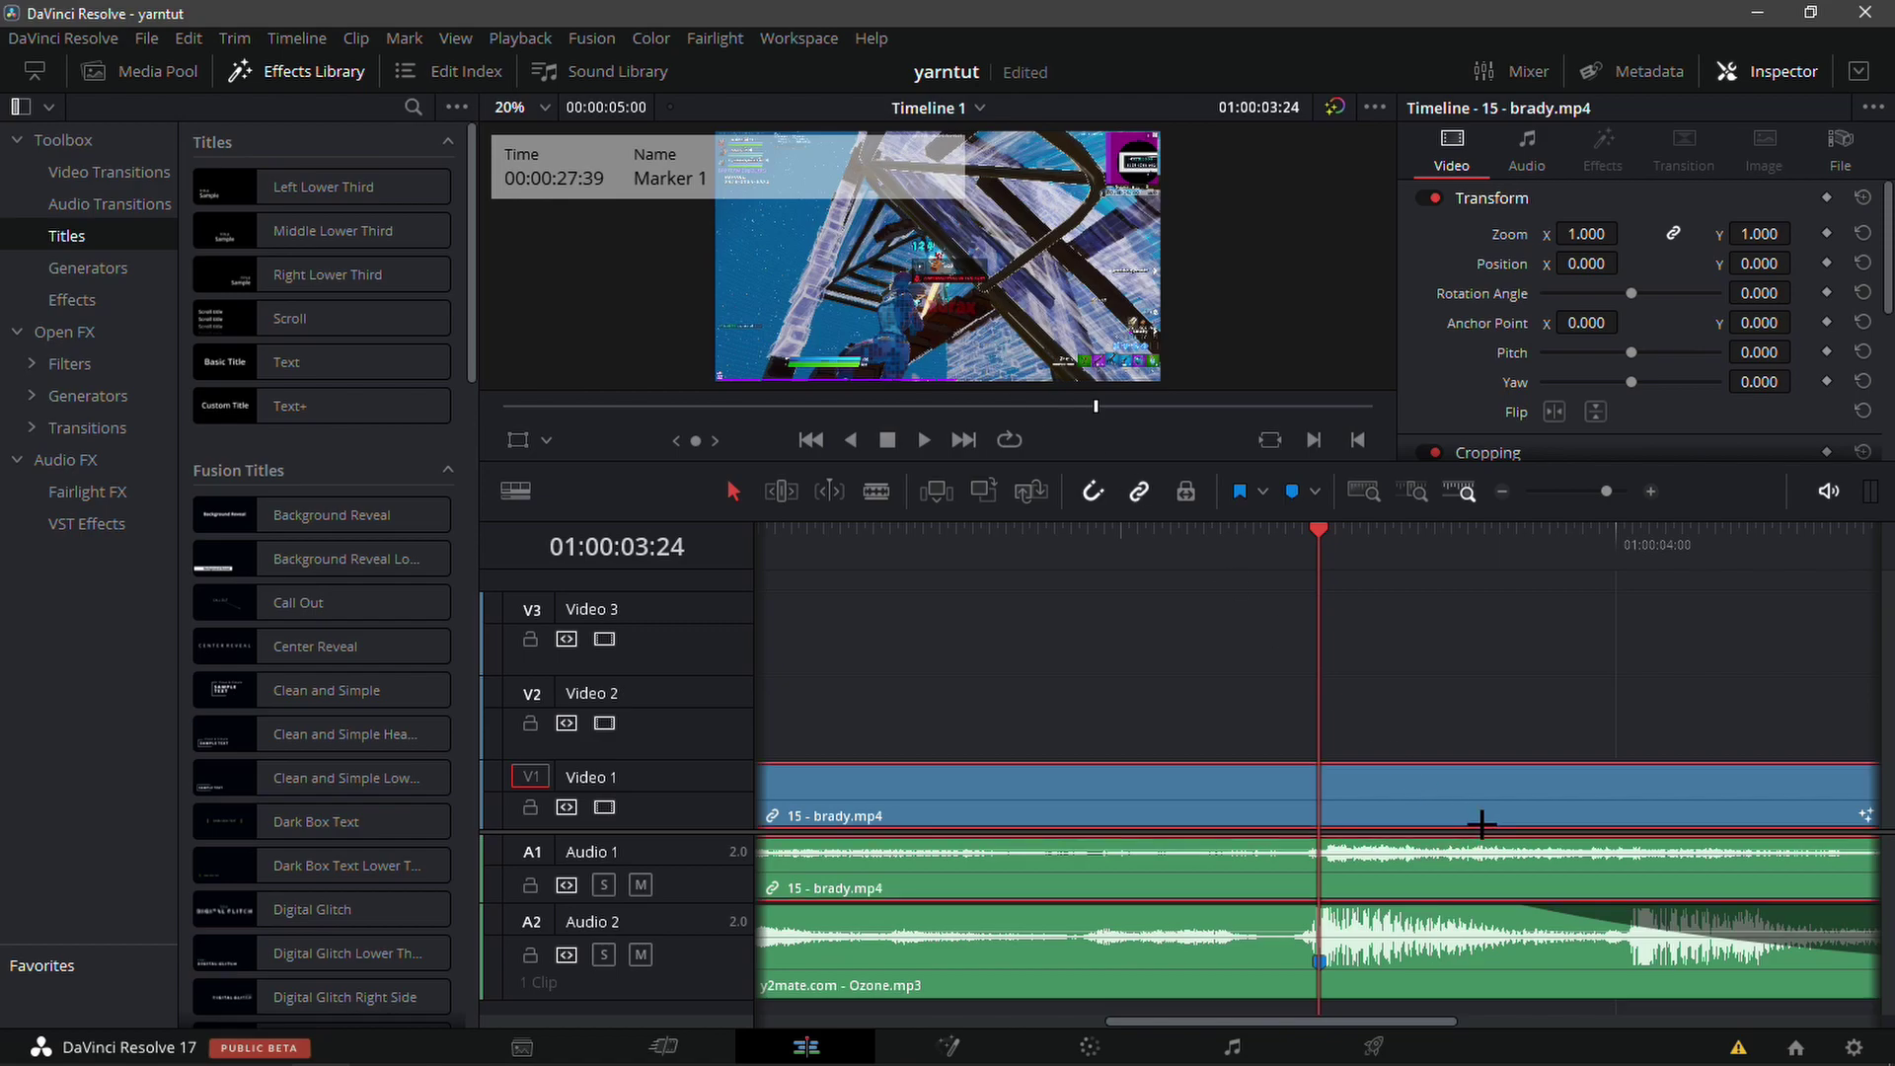
key(End)
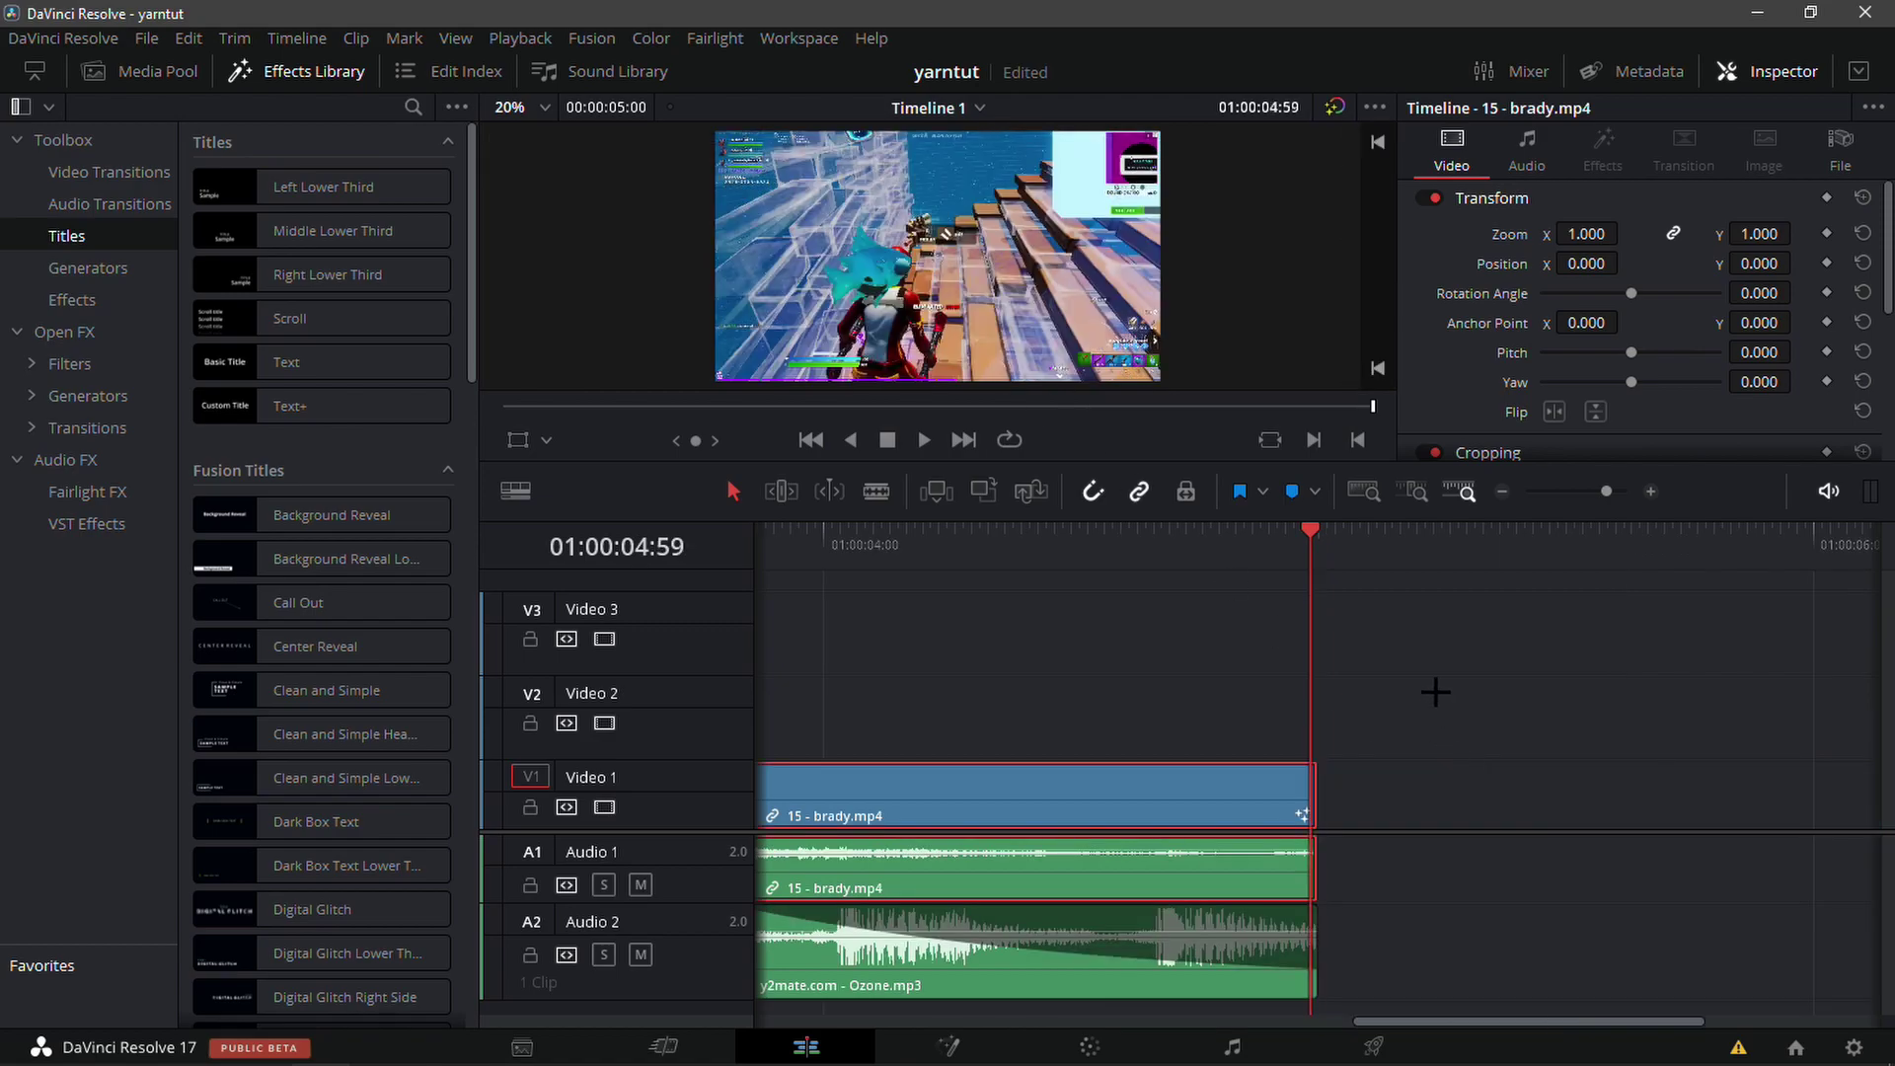
click(1503, 491)
drag(1320, 533, 1134, 613)
drag(1306, 662, 1322, 666)
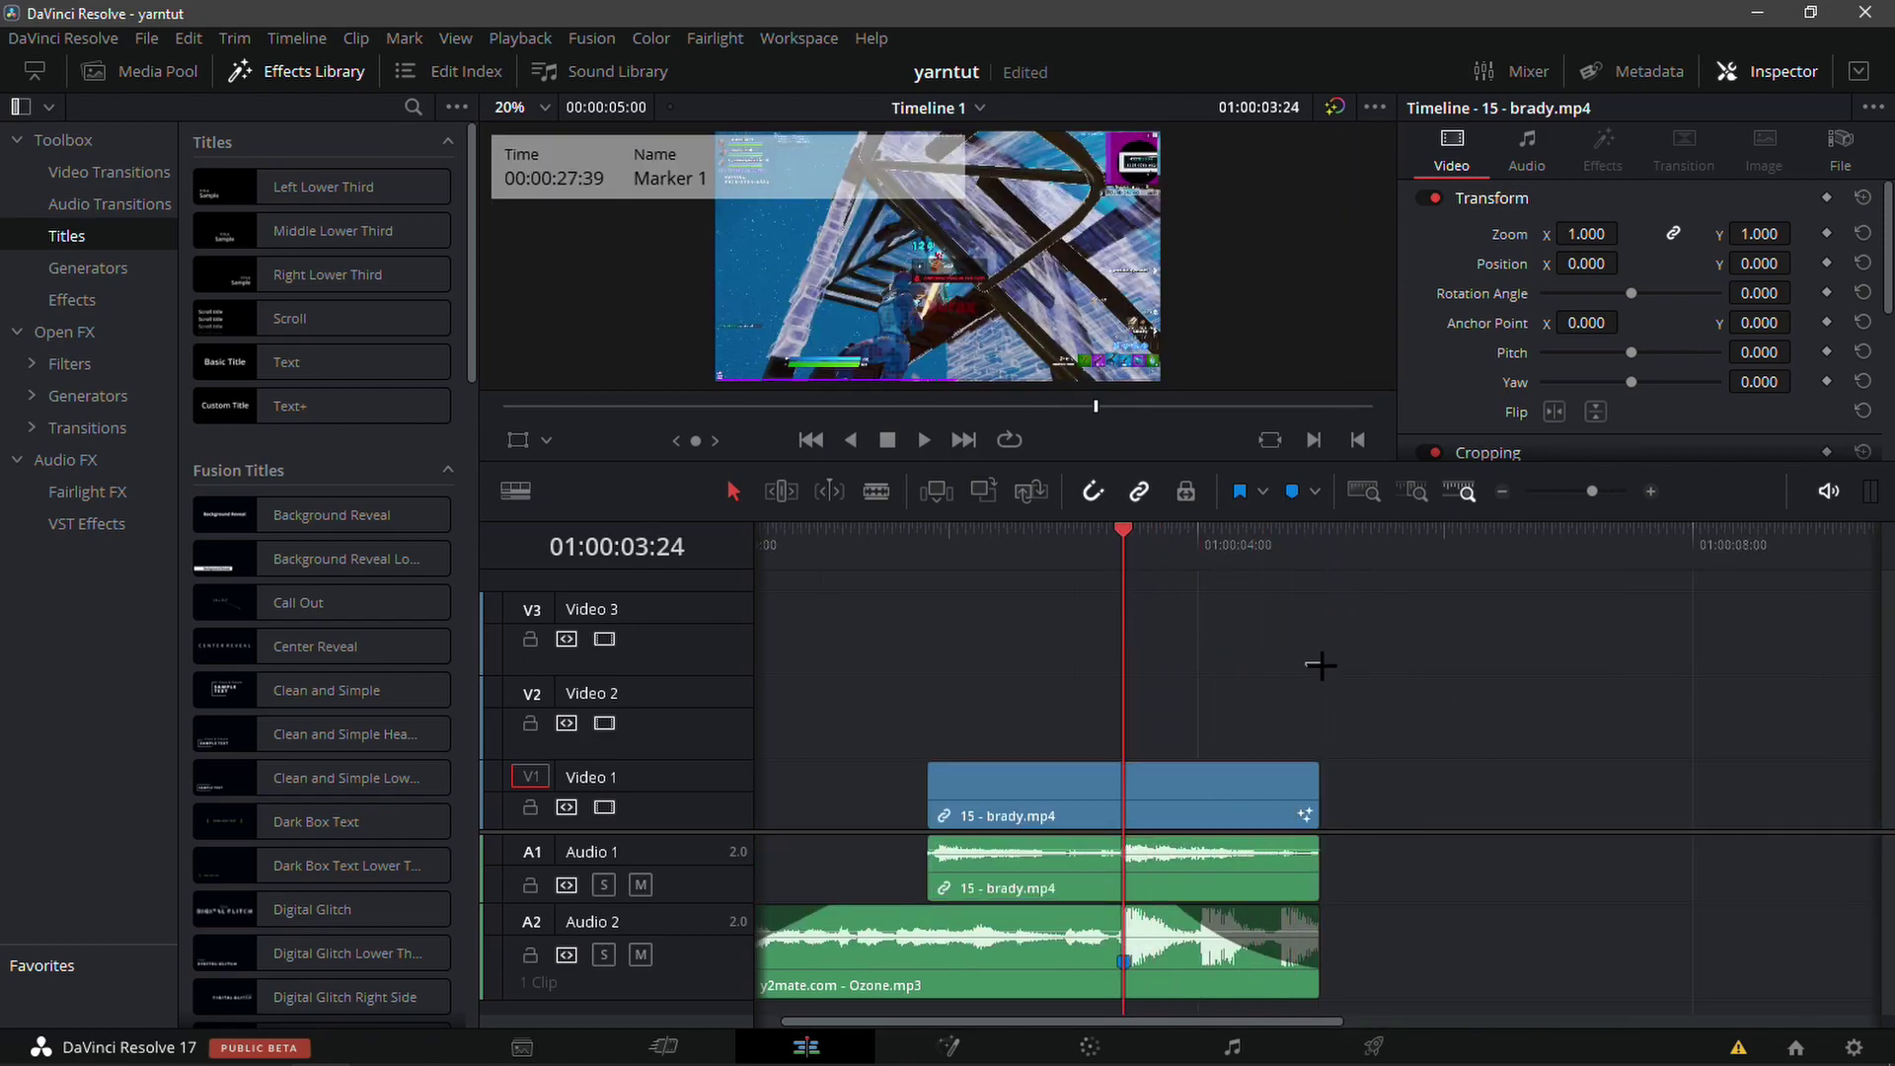
click(1318, 669)
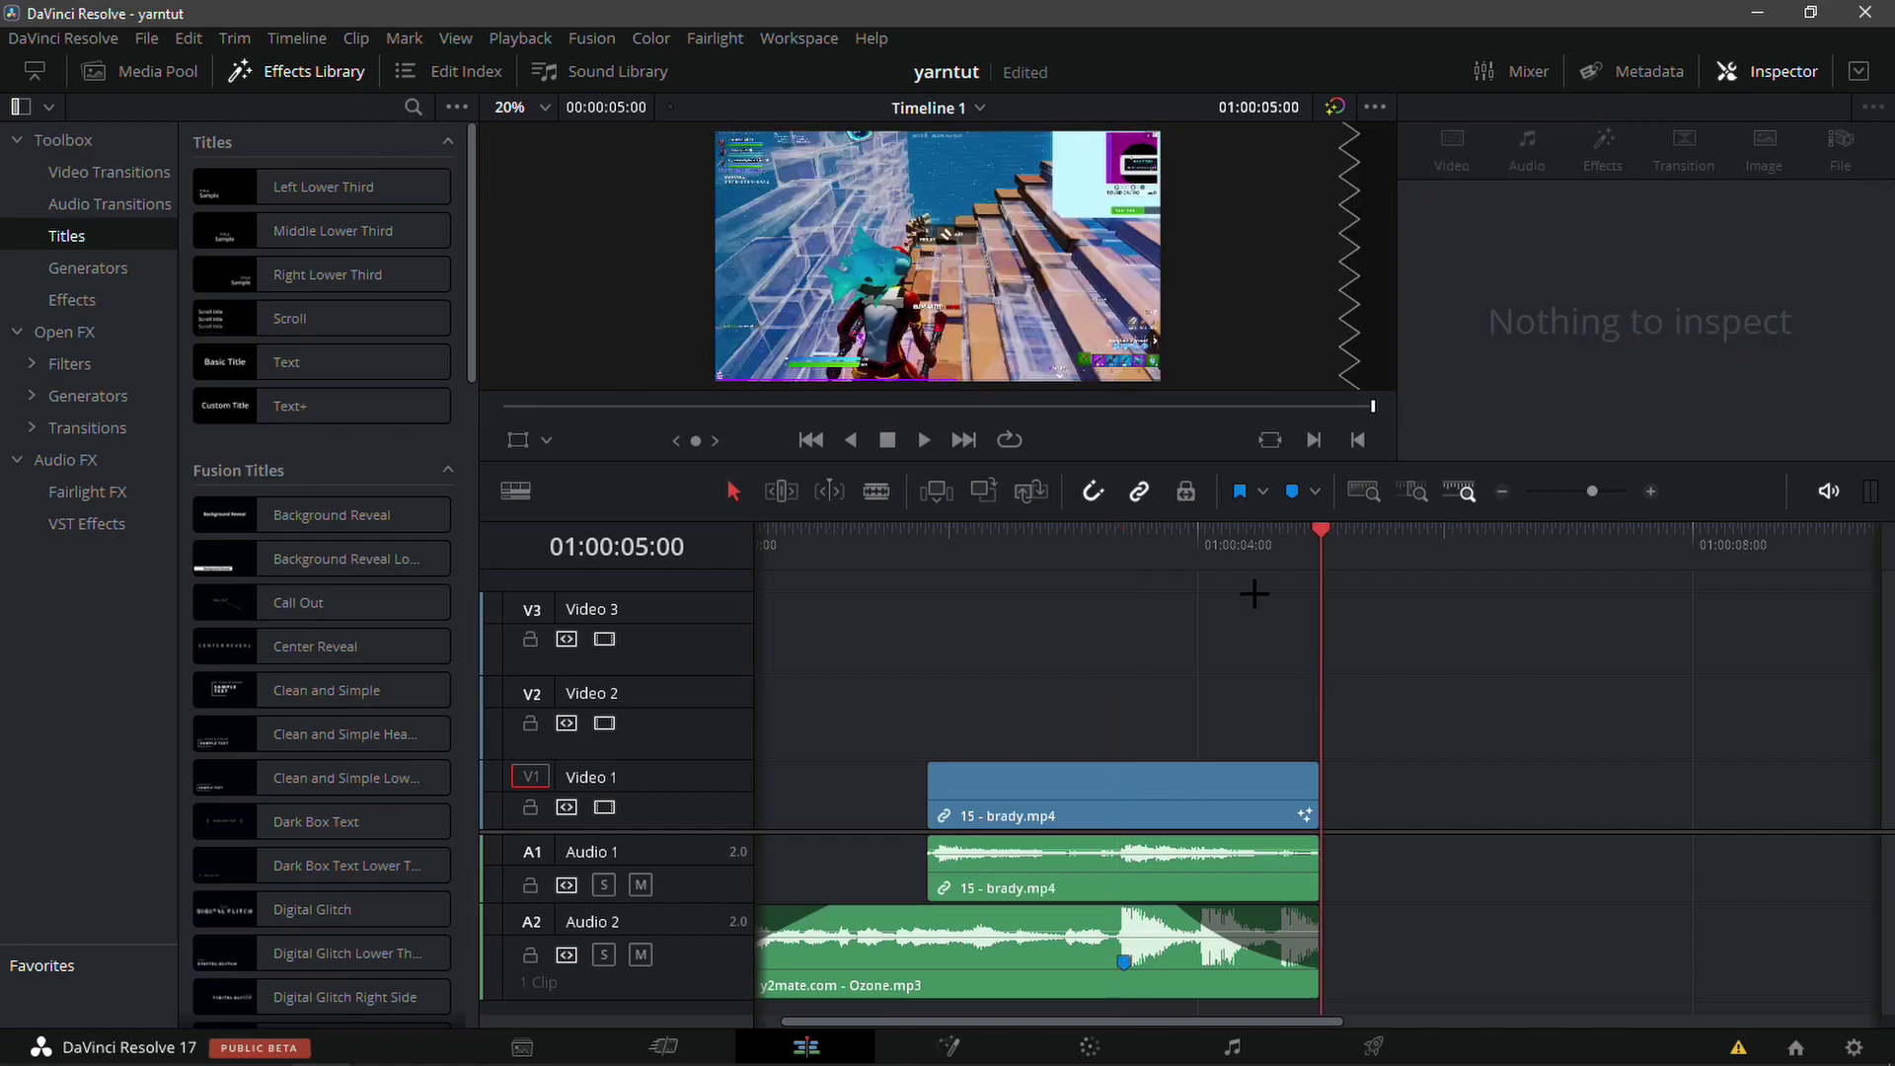
With the playhead on Marker 1, show the retime controls of 15 - brady.mp4 and unlink the video from its audio.
drag(1255, 594, 1123, 624)
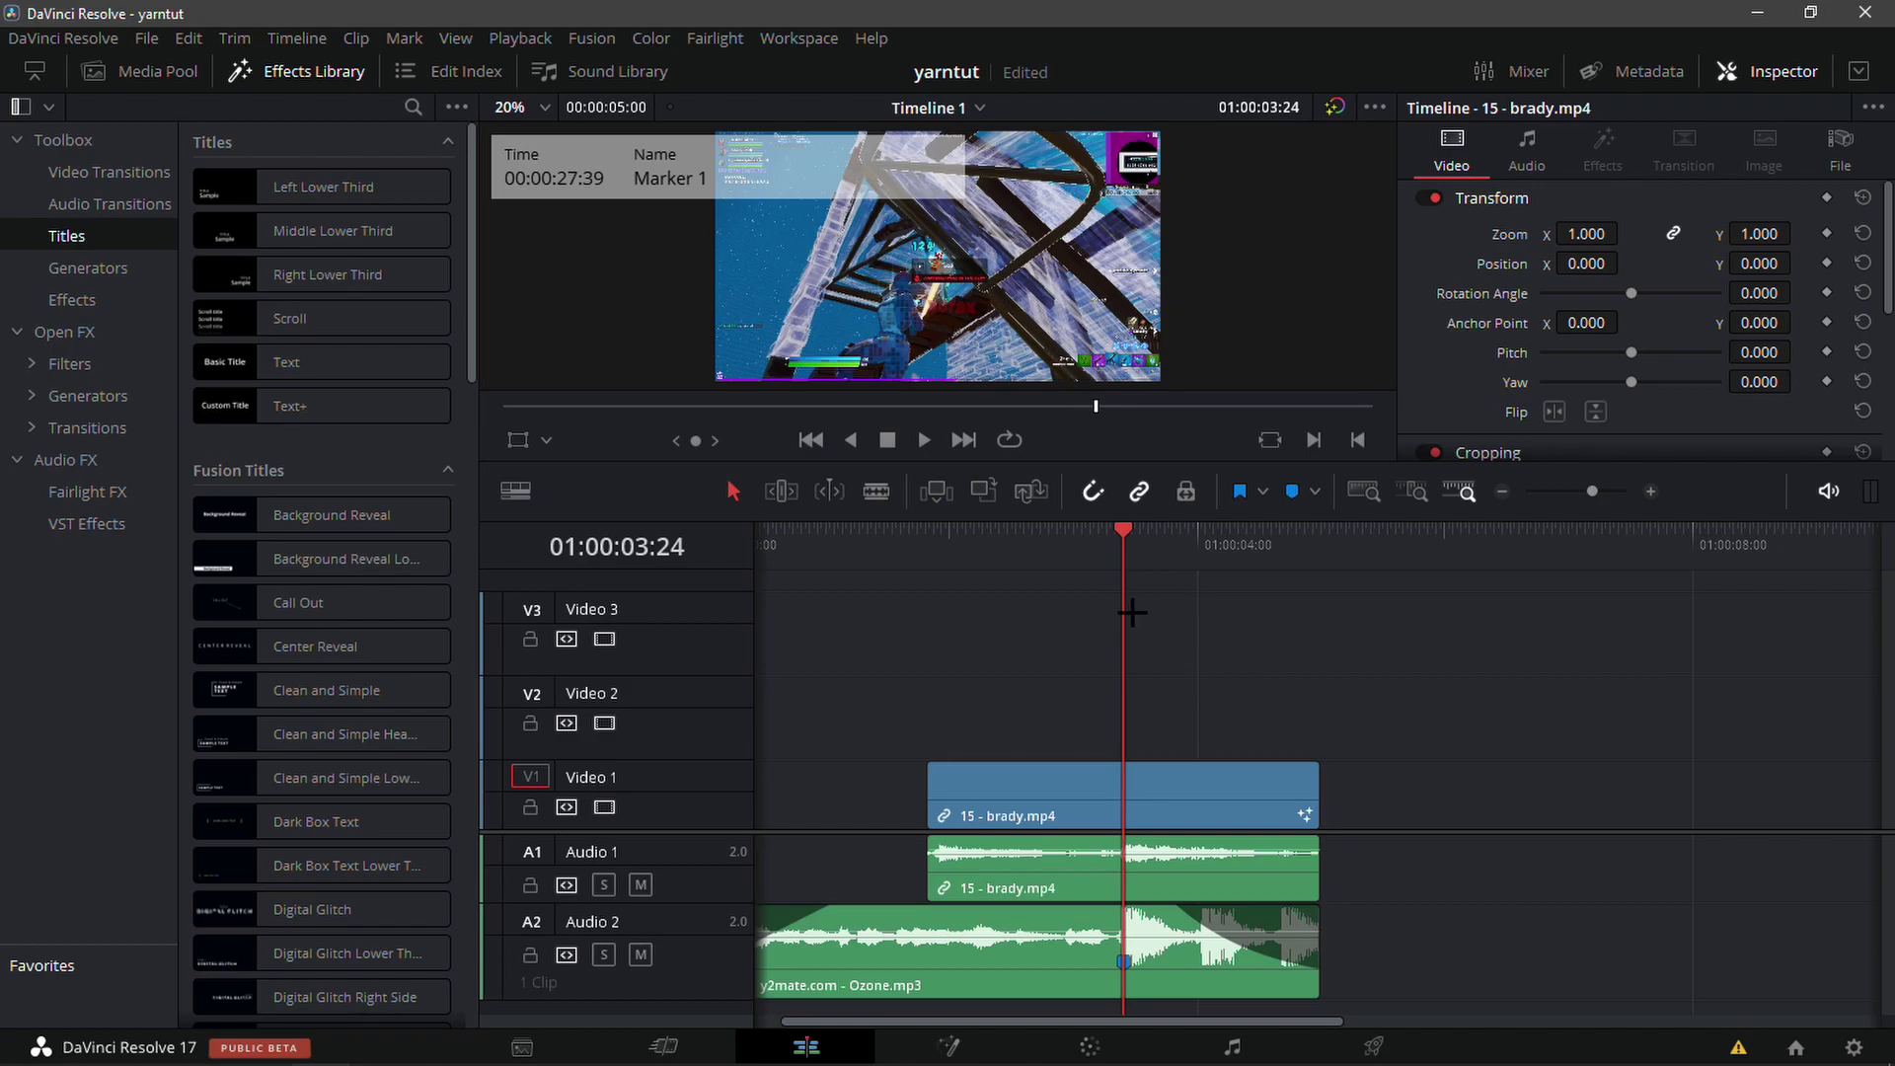
click(1645, 491)
click(1485, 798)
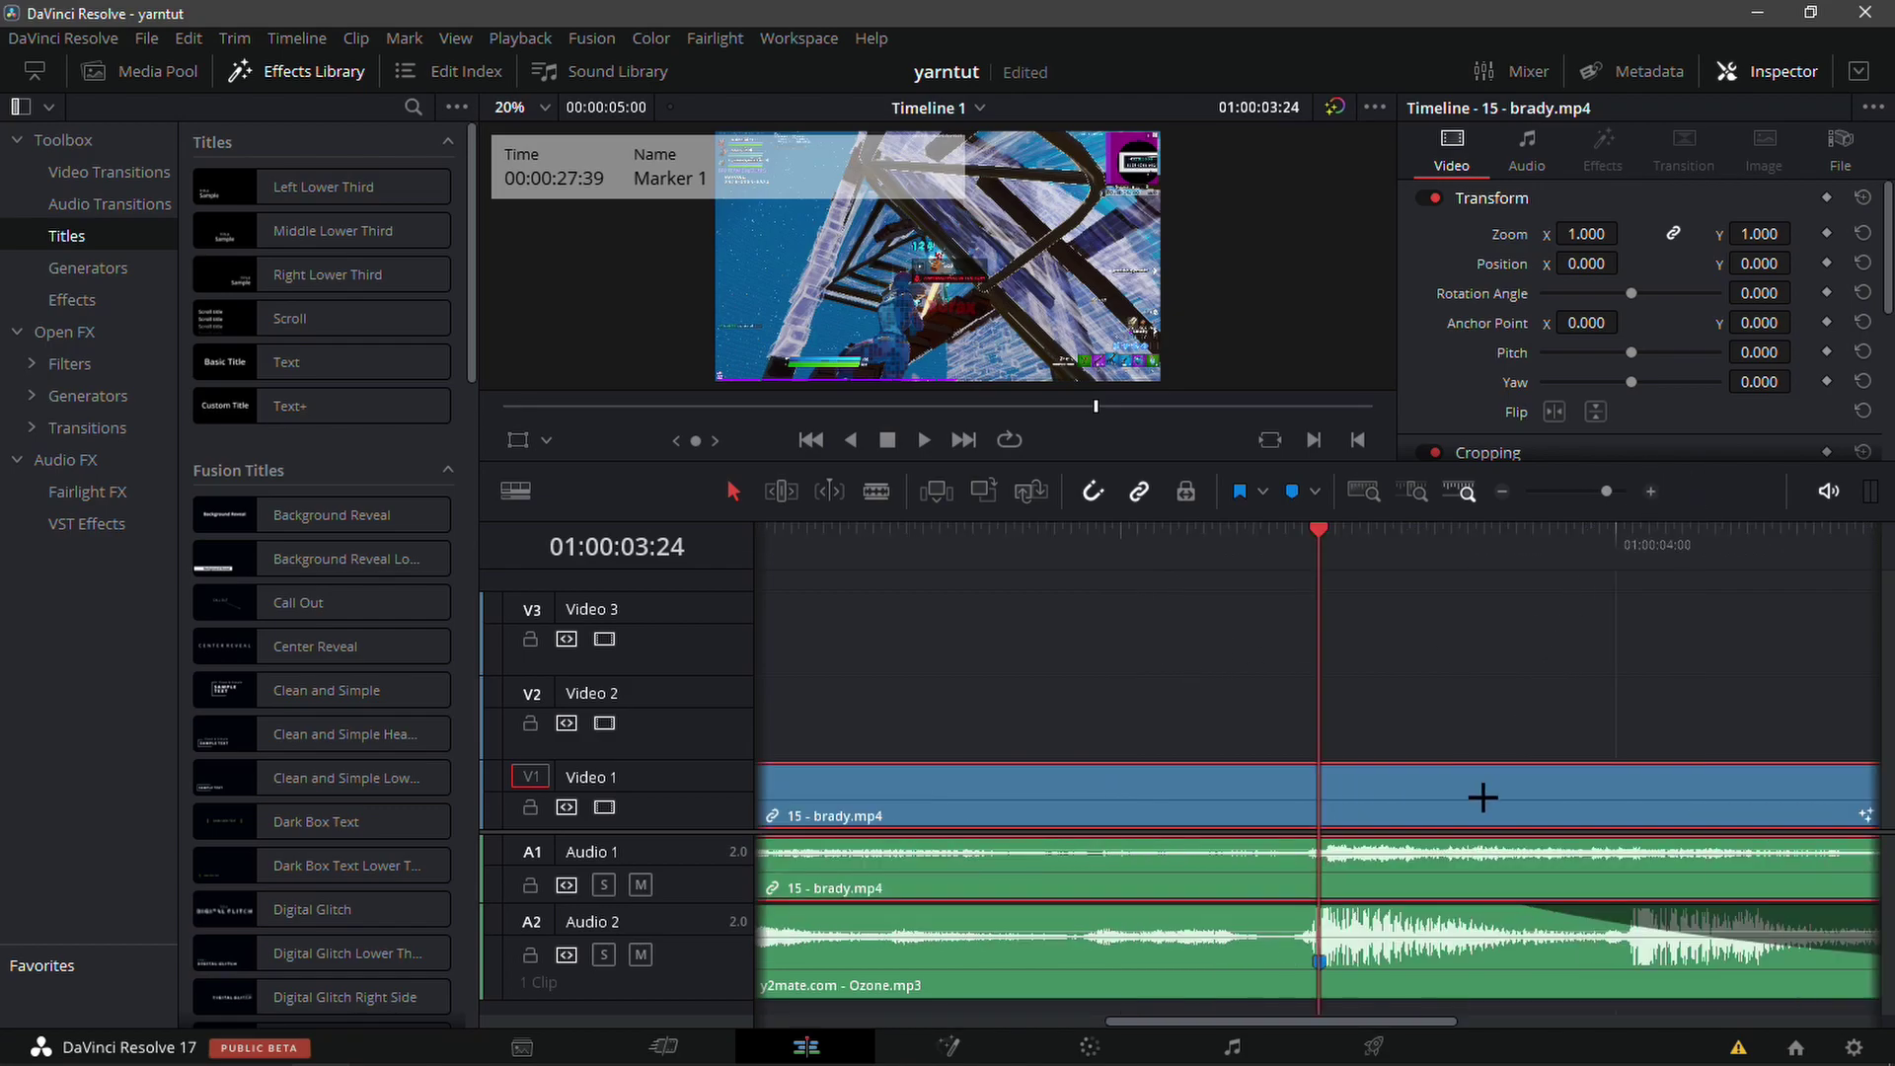
key(ctrl+r)
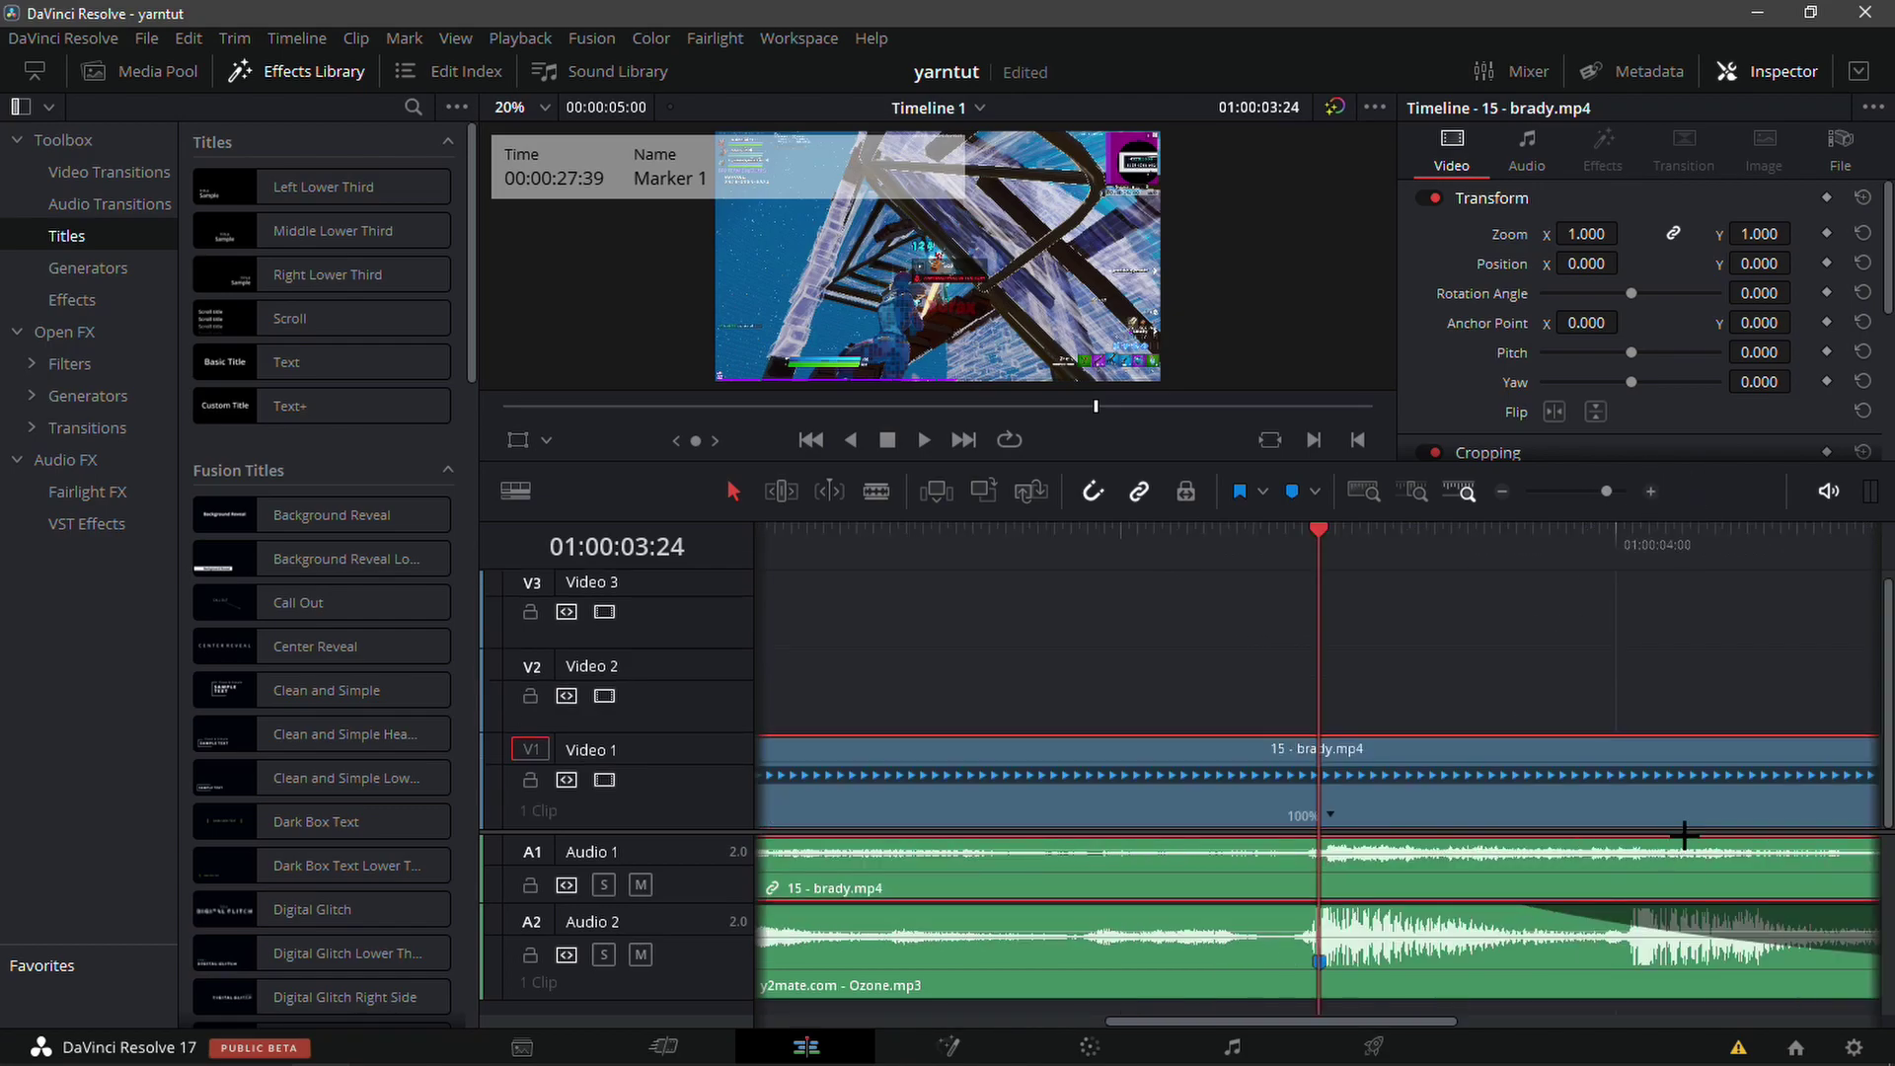
right_click(1684, 835)
click(1614, 816)
click(1546, 692)
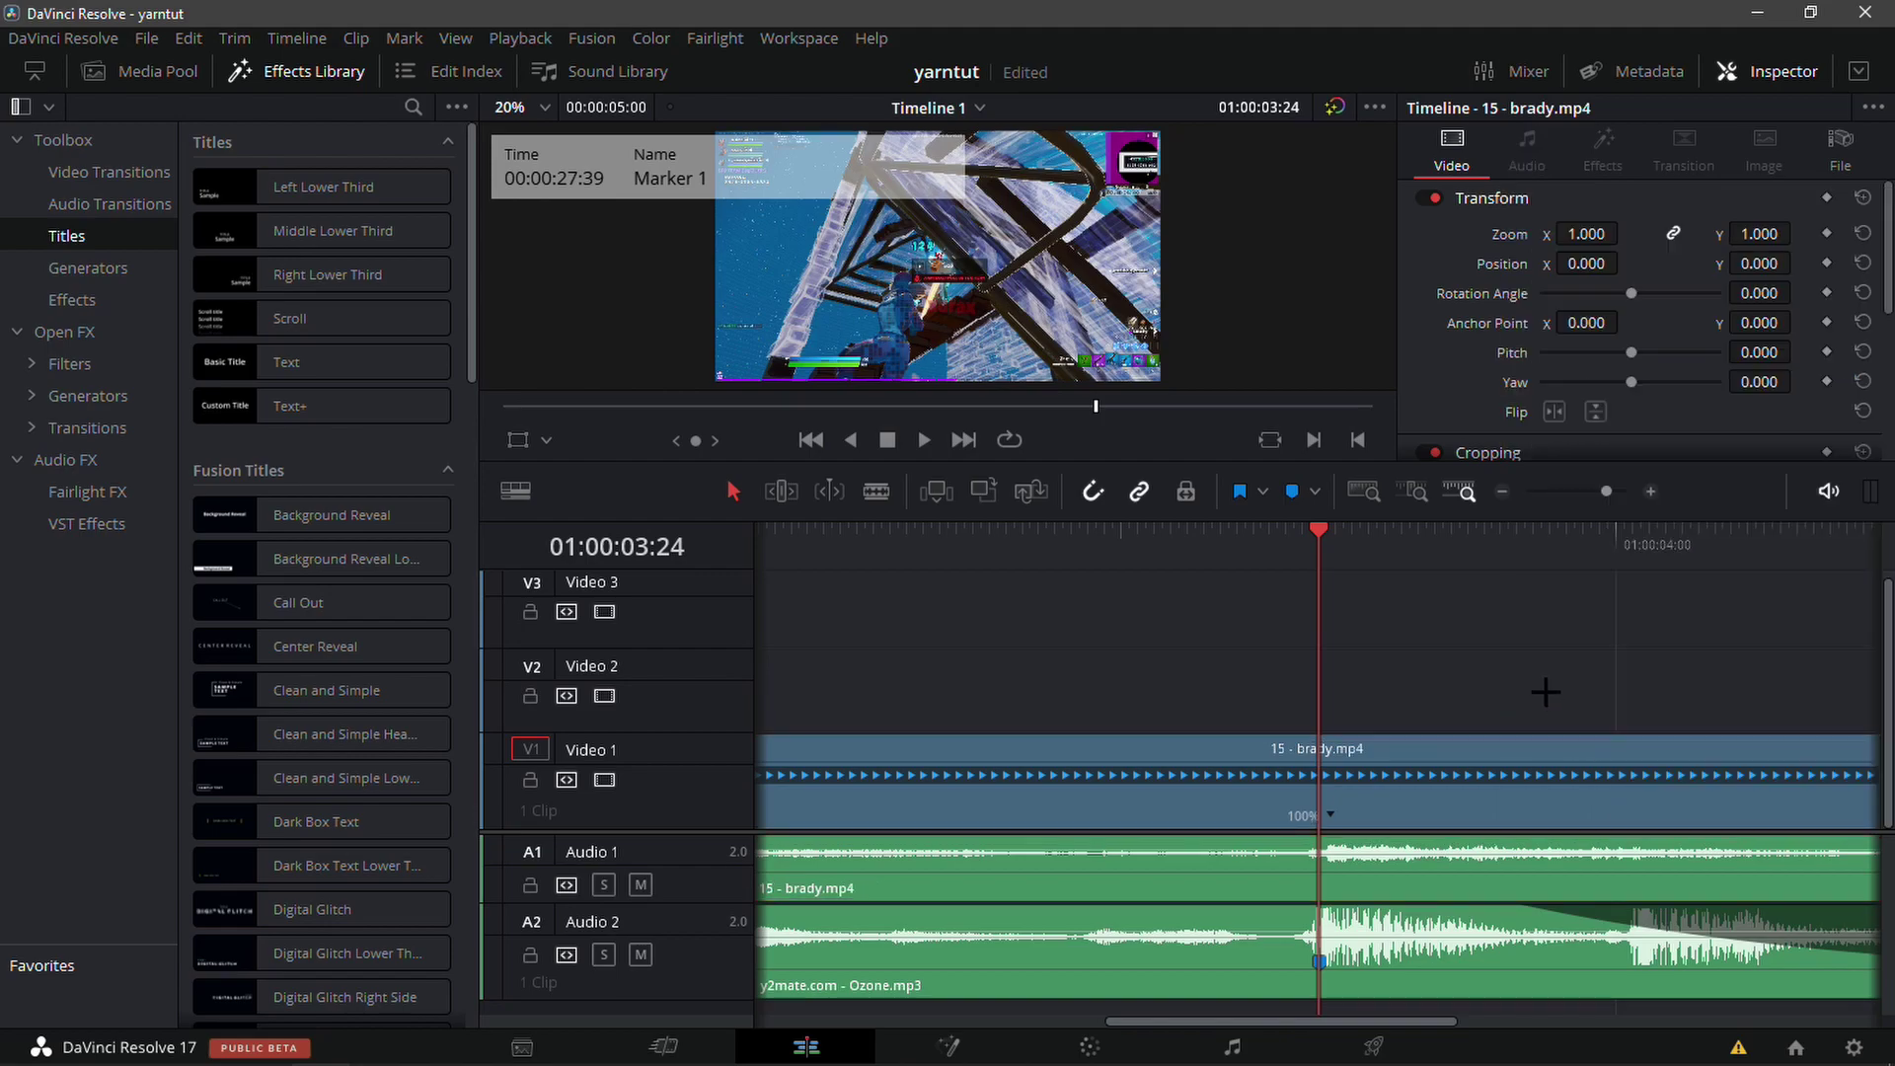
Add speed points to the video clip at 01:00:03:24, 01:00:03:04 and 01:00:03:14.
right_click(1331, 807)
click(1358, 806)
drag(1316, 550, 1152, 602)
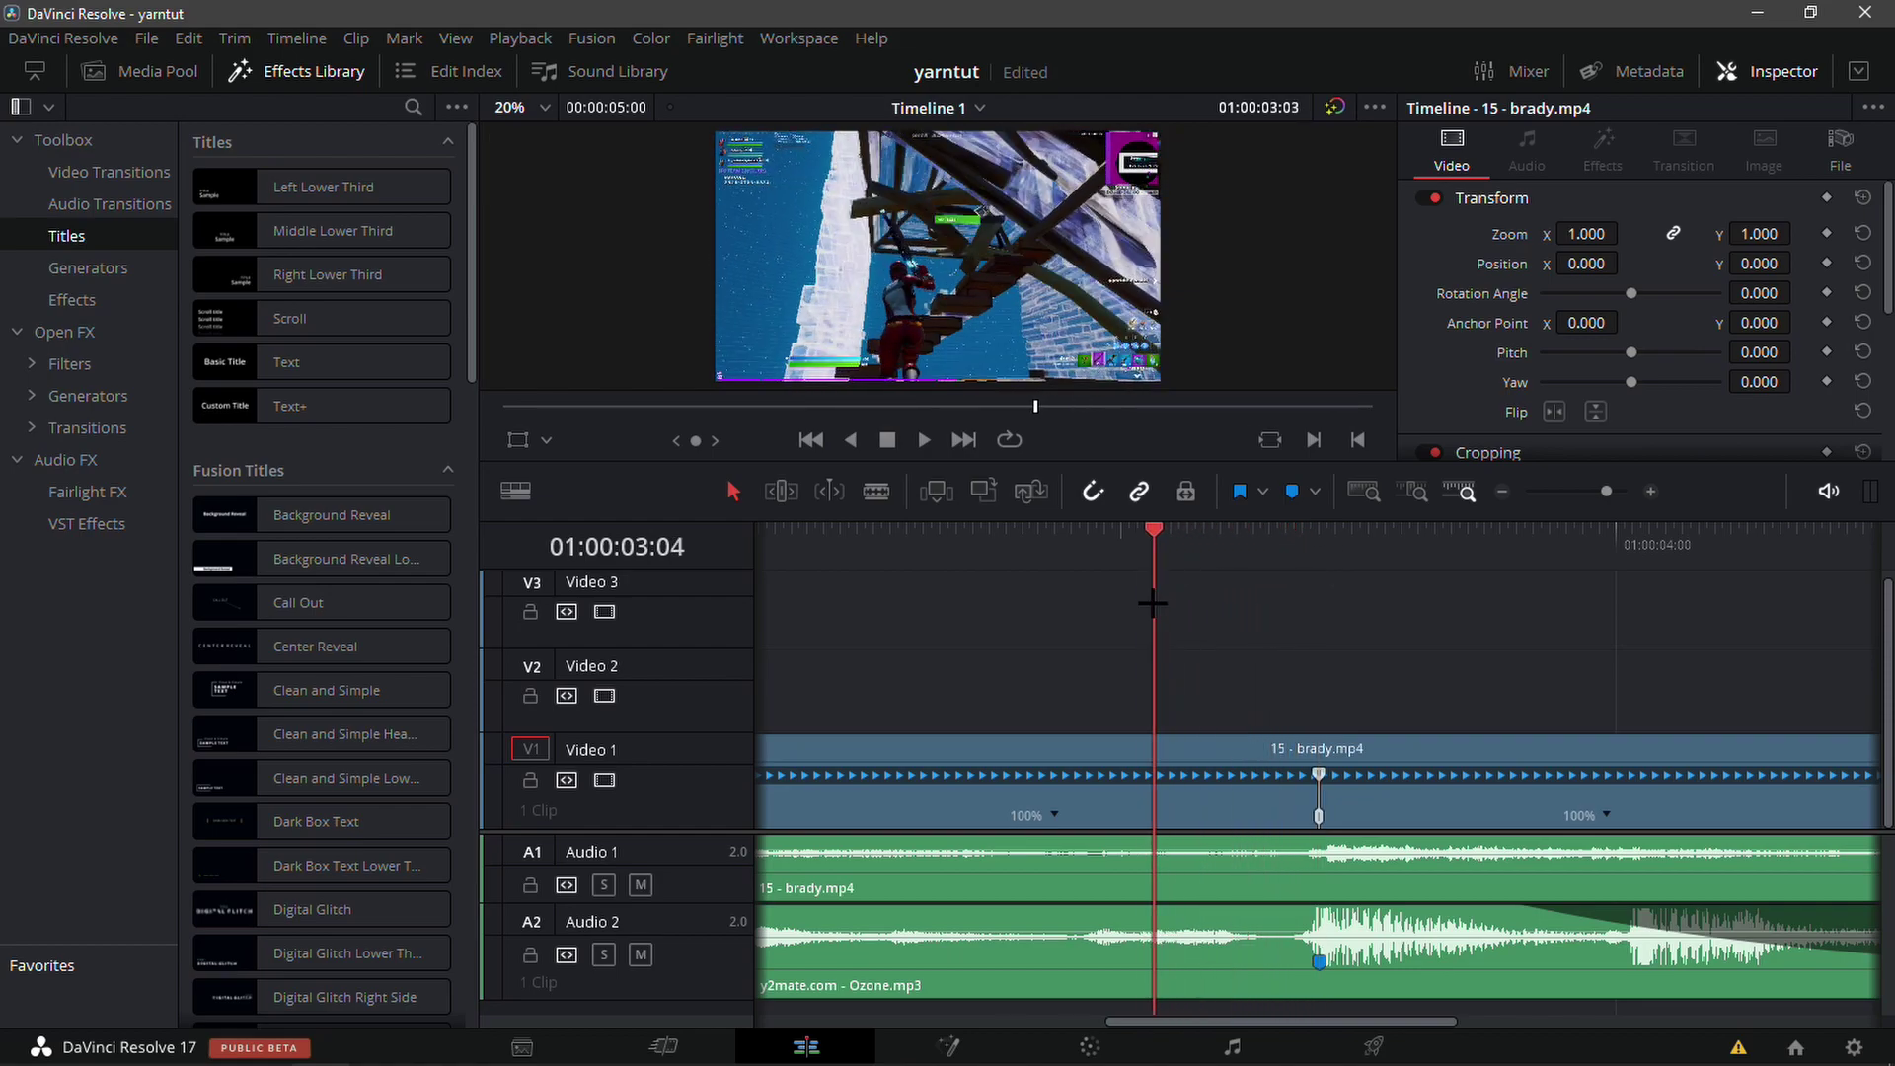
right_click(1051, 802)
click(1103, 812)
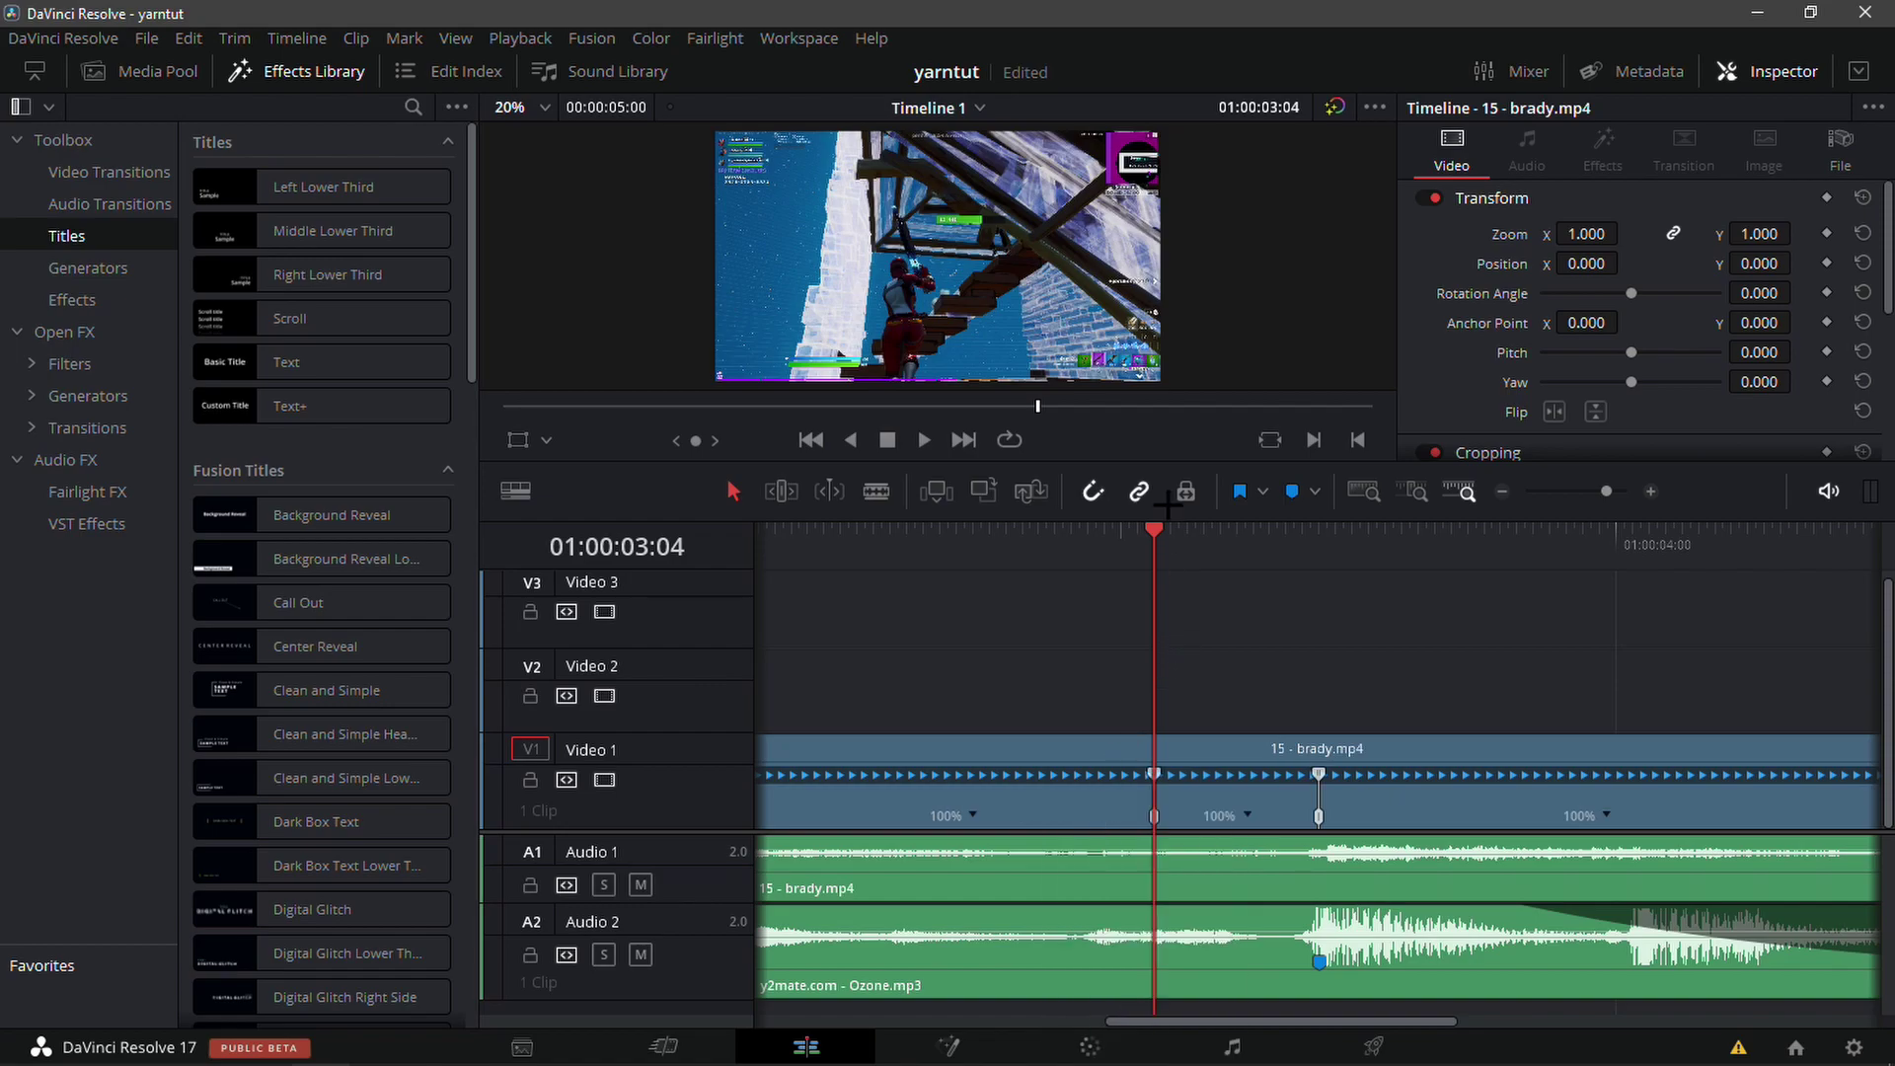
drag(1152, 541, 1233, 590)
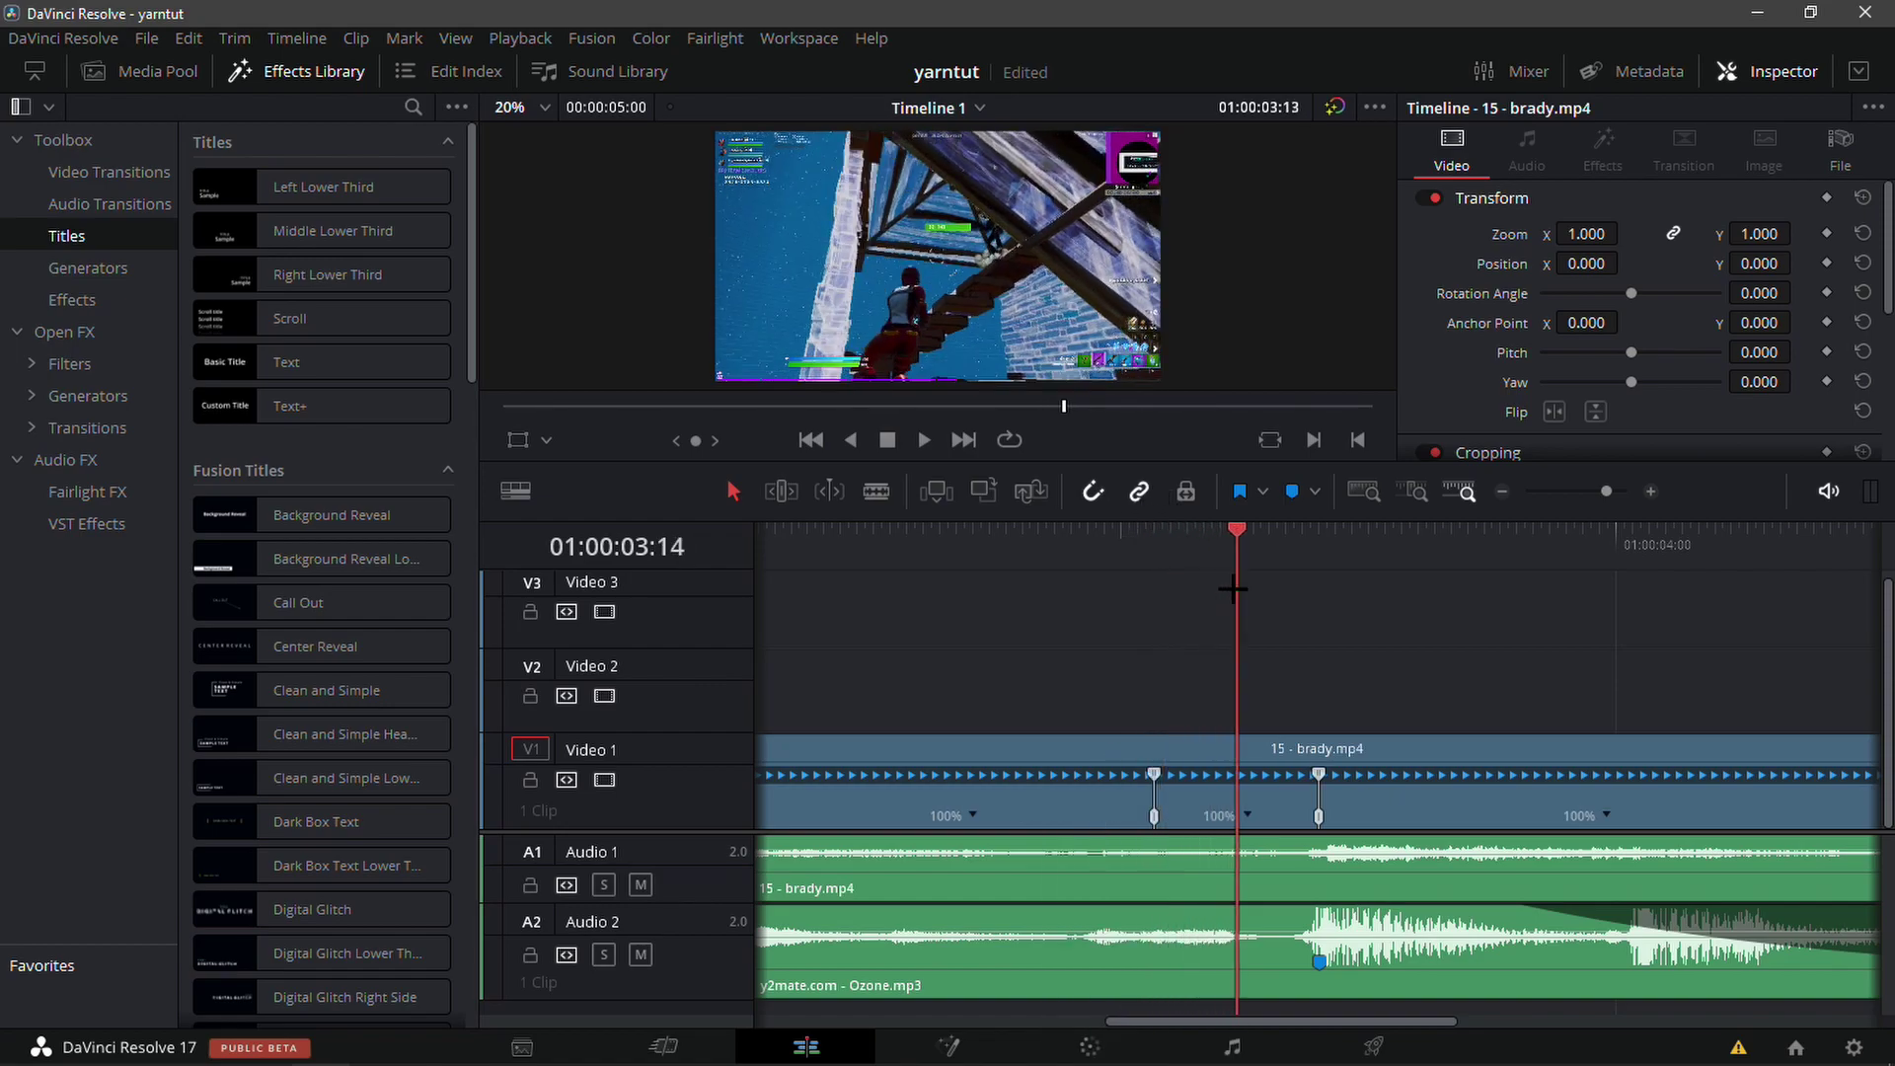
right_click(1247, 813)
click(1293, 828)
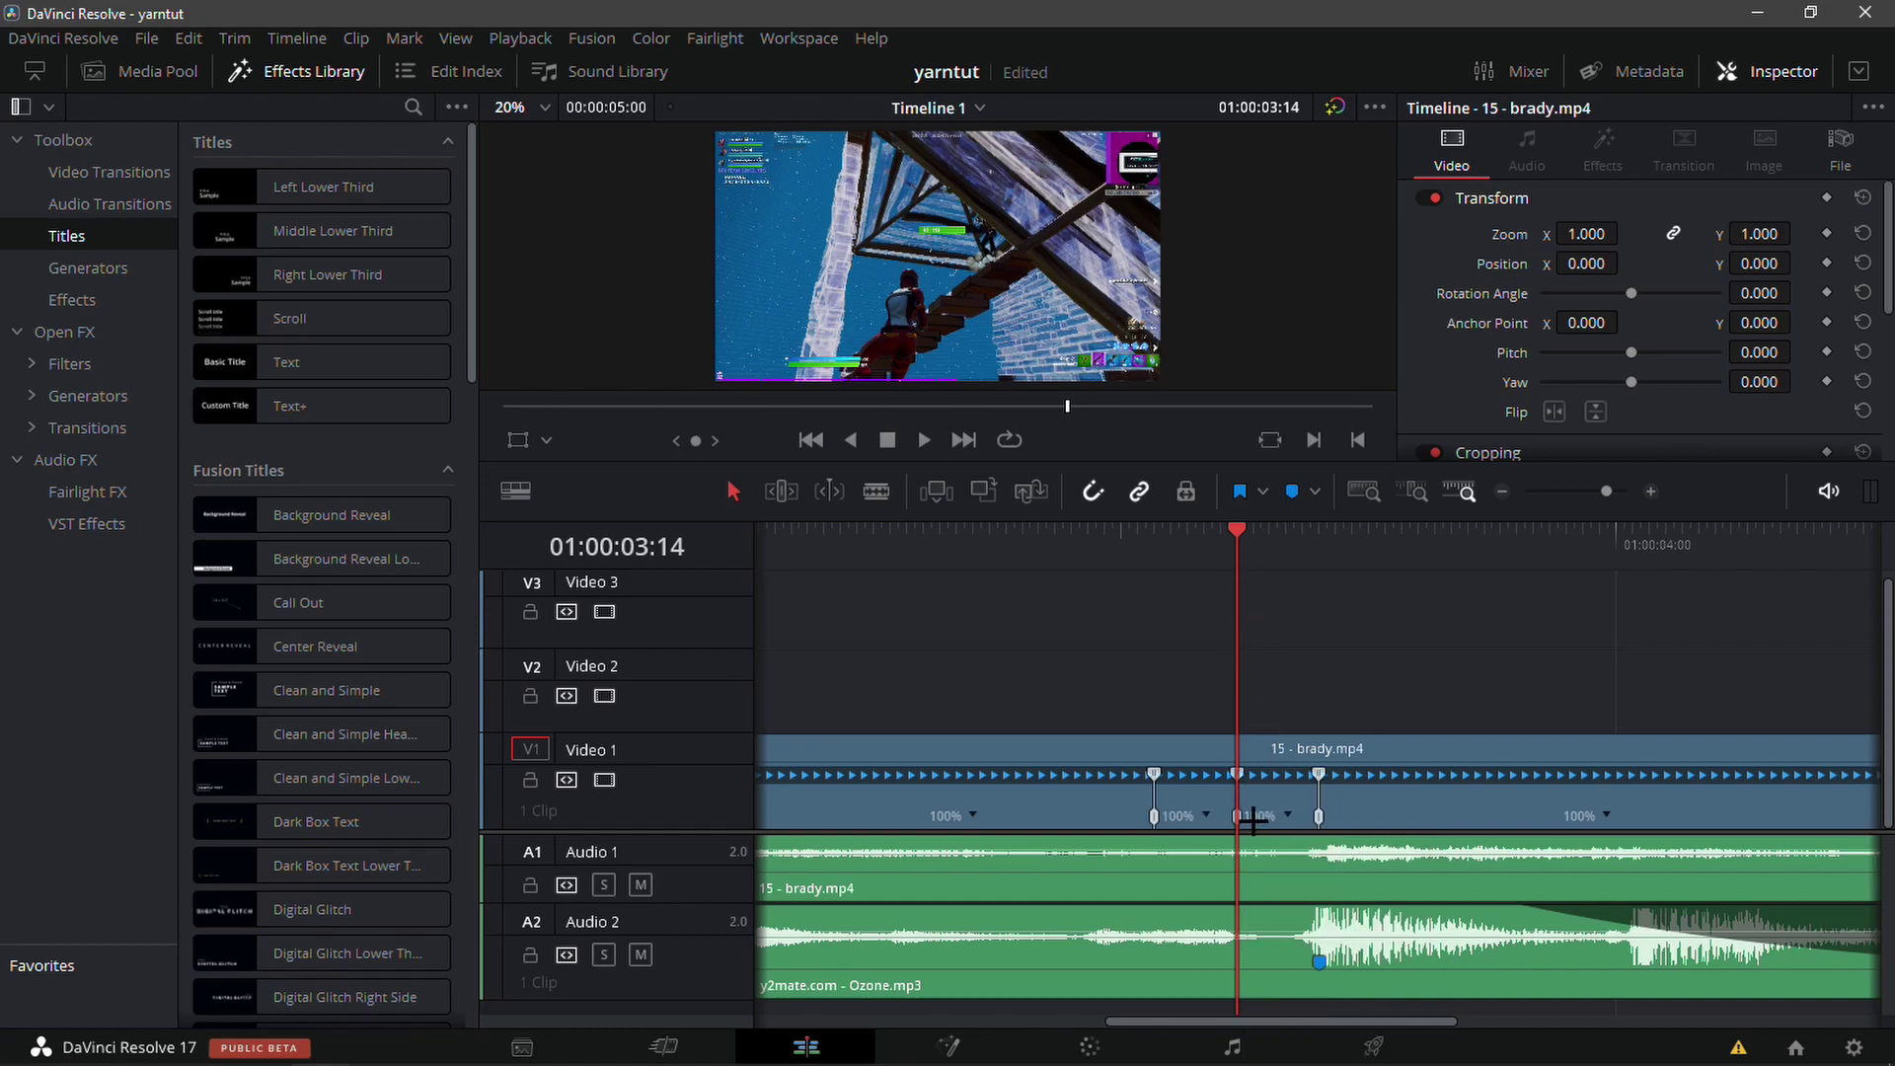
Set the segment between the first two speed points to 50% speed and the following segment to 200%.
click(1200, 818)
right_click(1209, 809)
mouse_move(1282, 859)
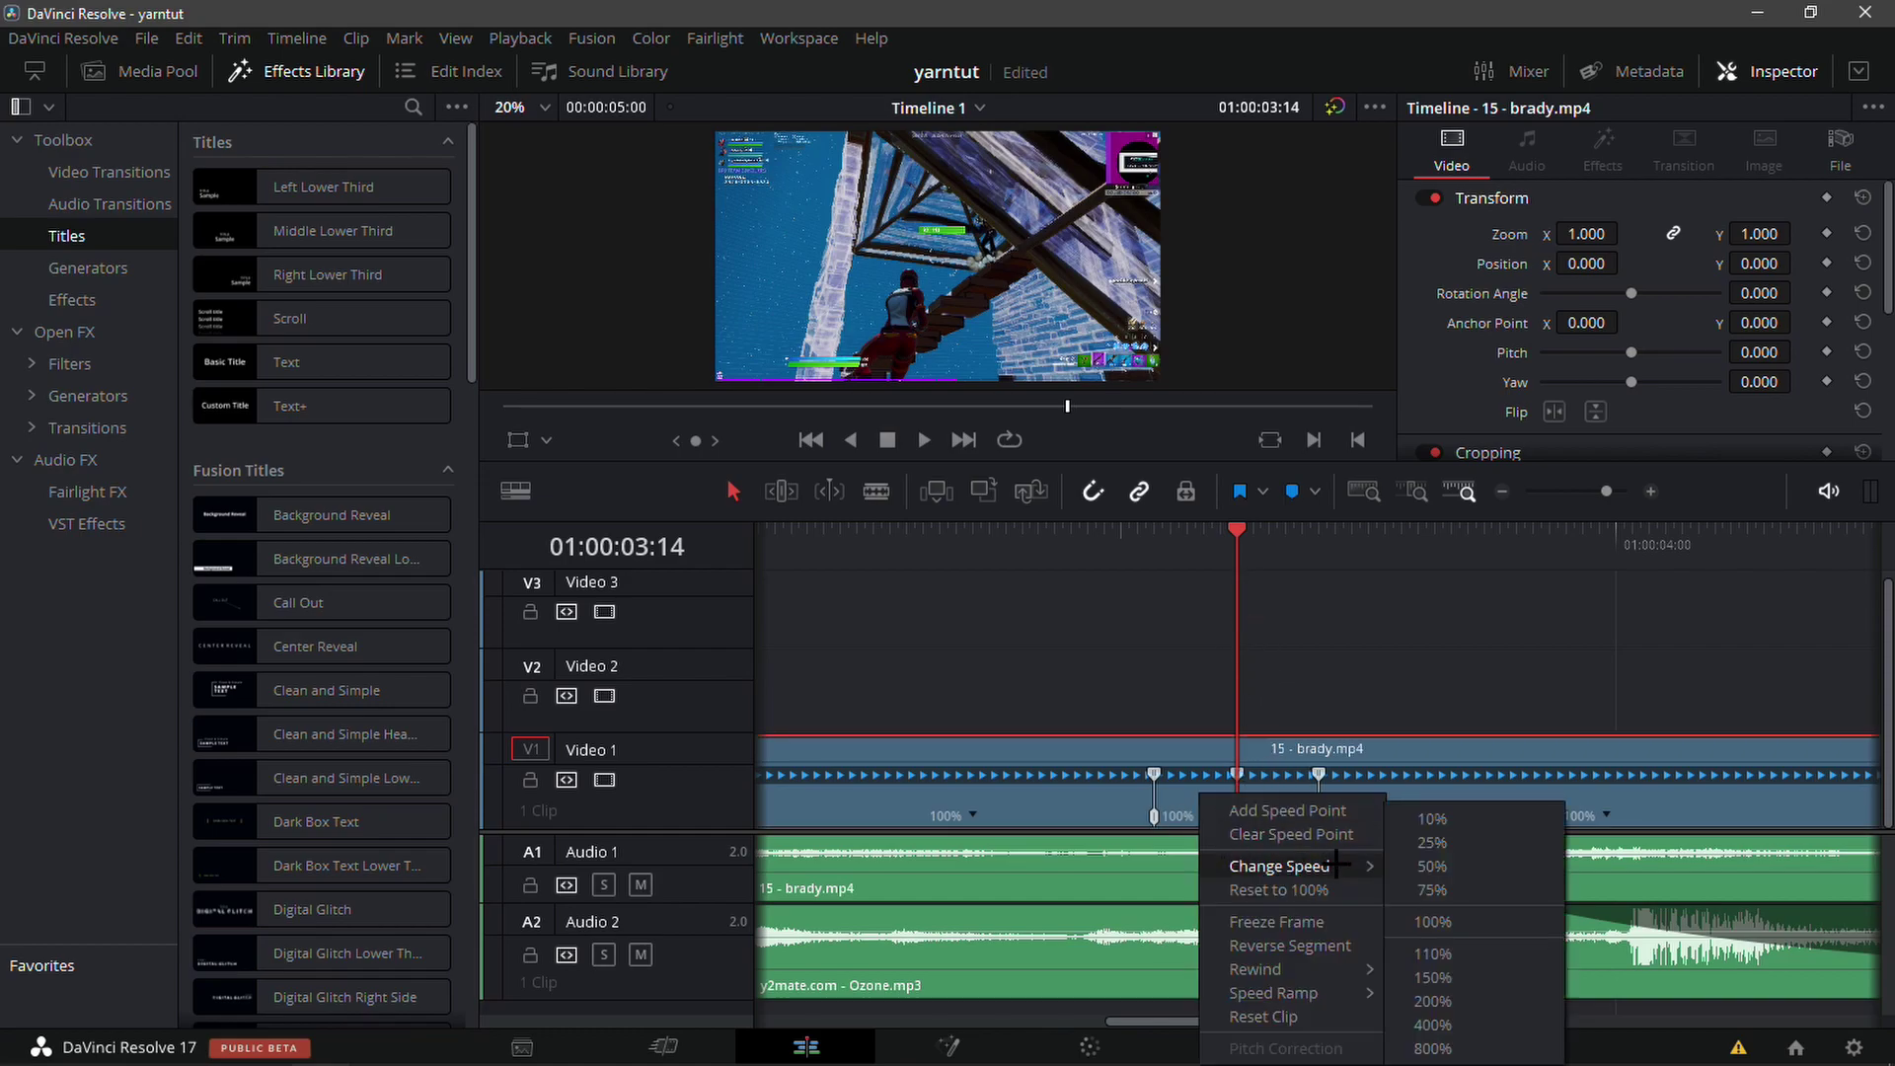
click(1402, 844)
right_click(1402, 841)
mouse_move(1500, 865)
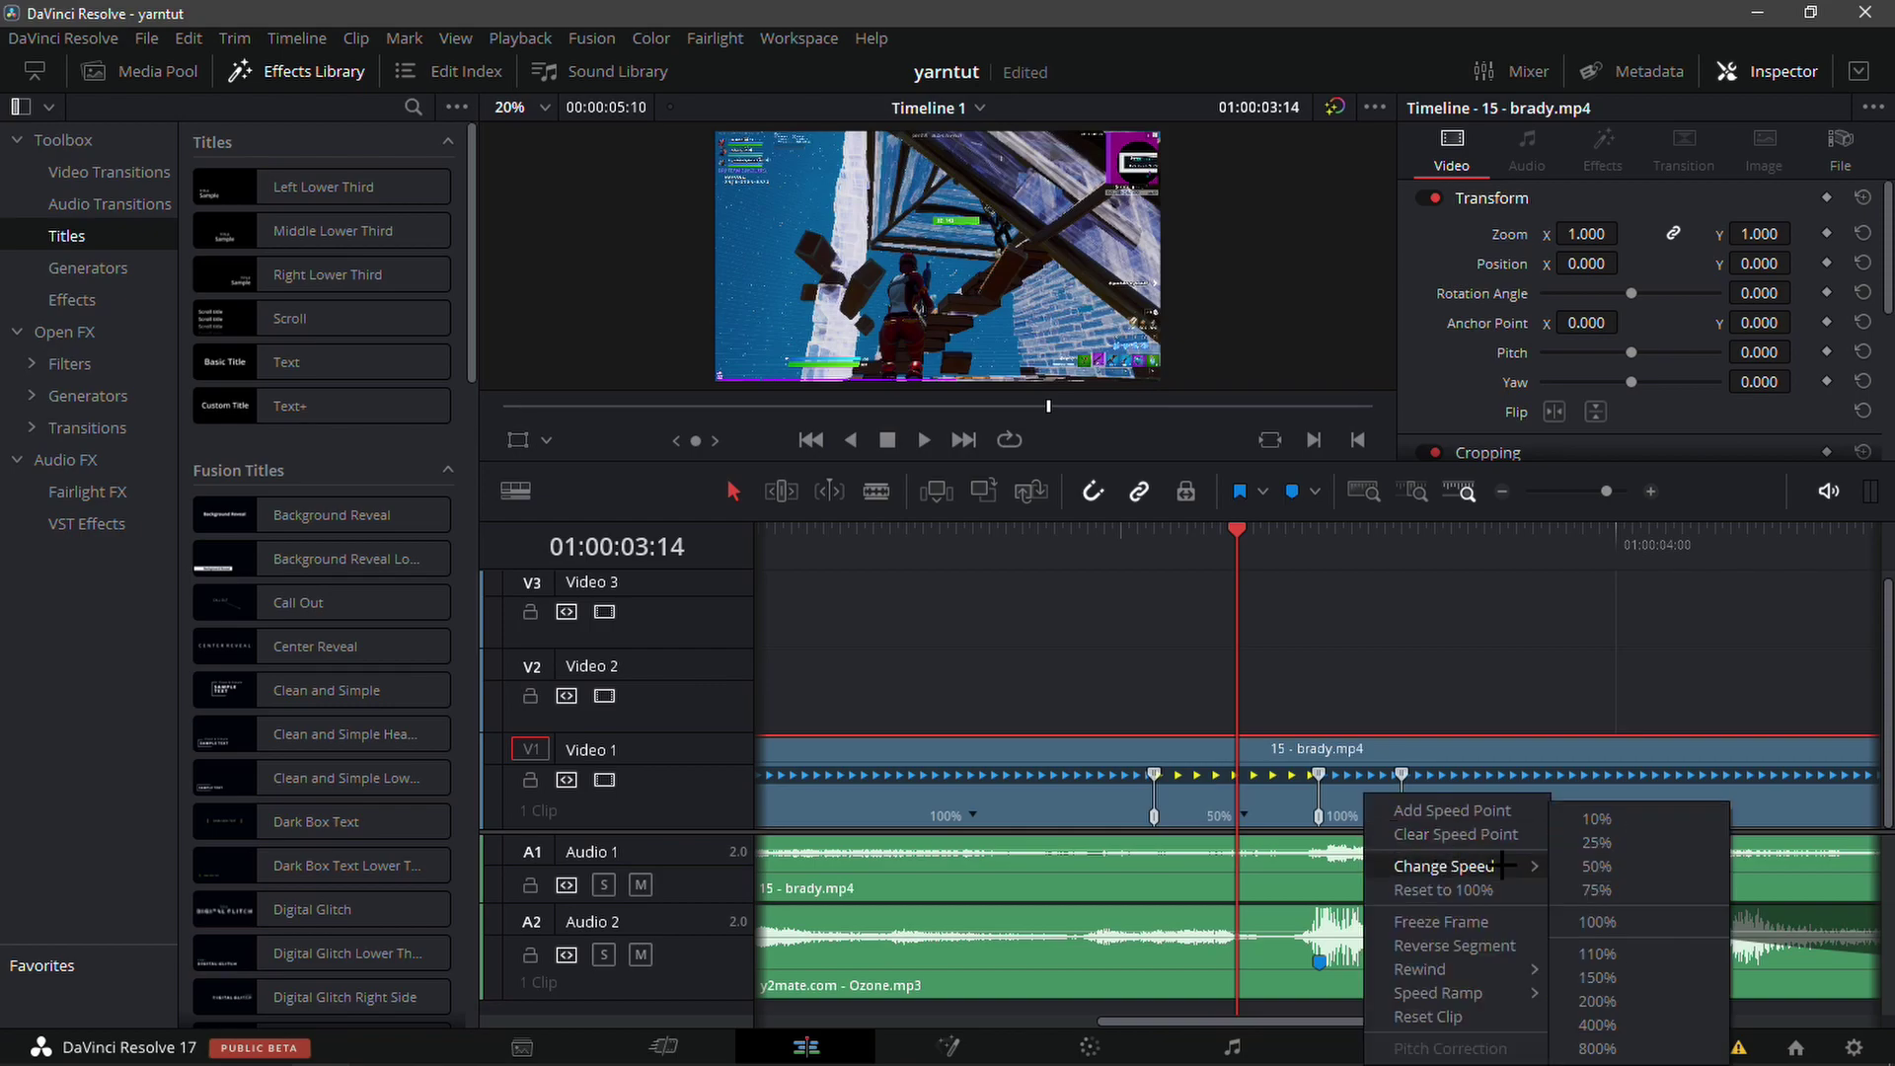
click(1611, 1003)
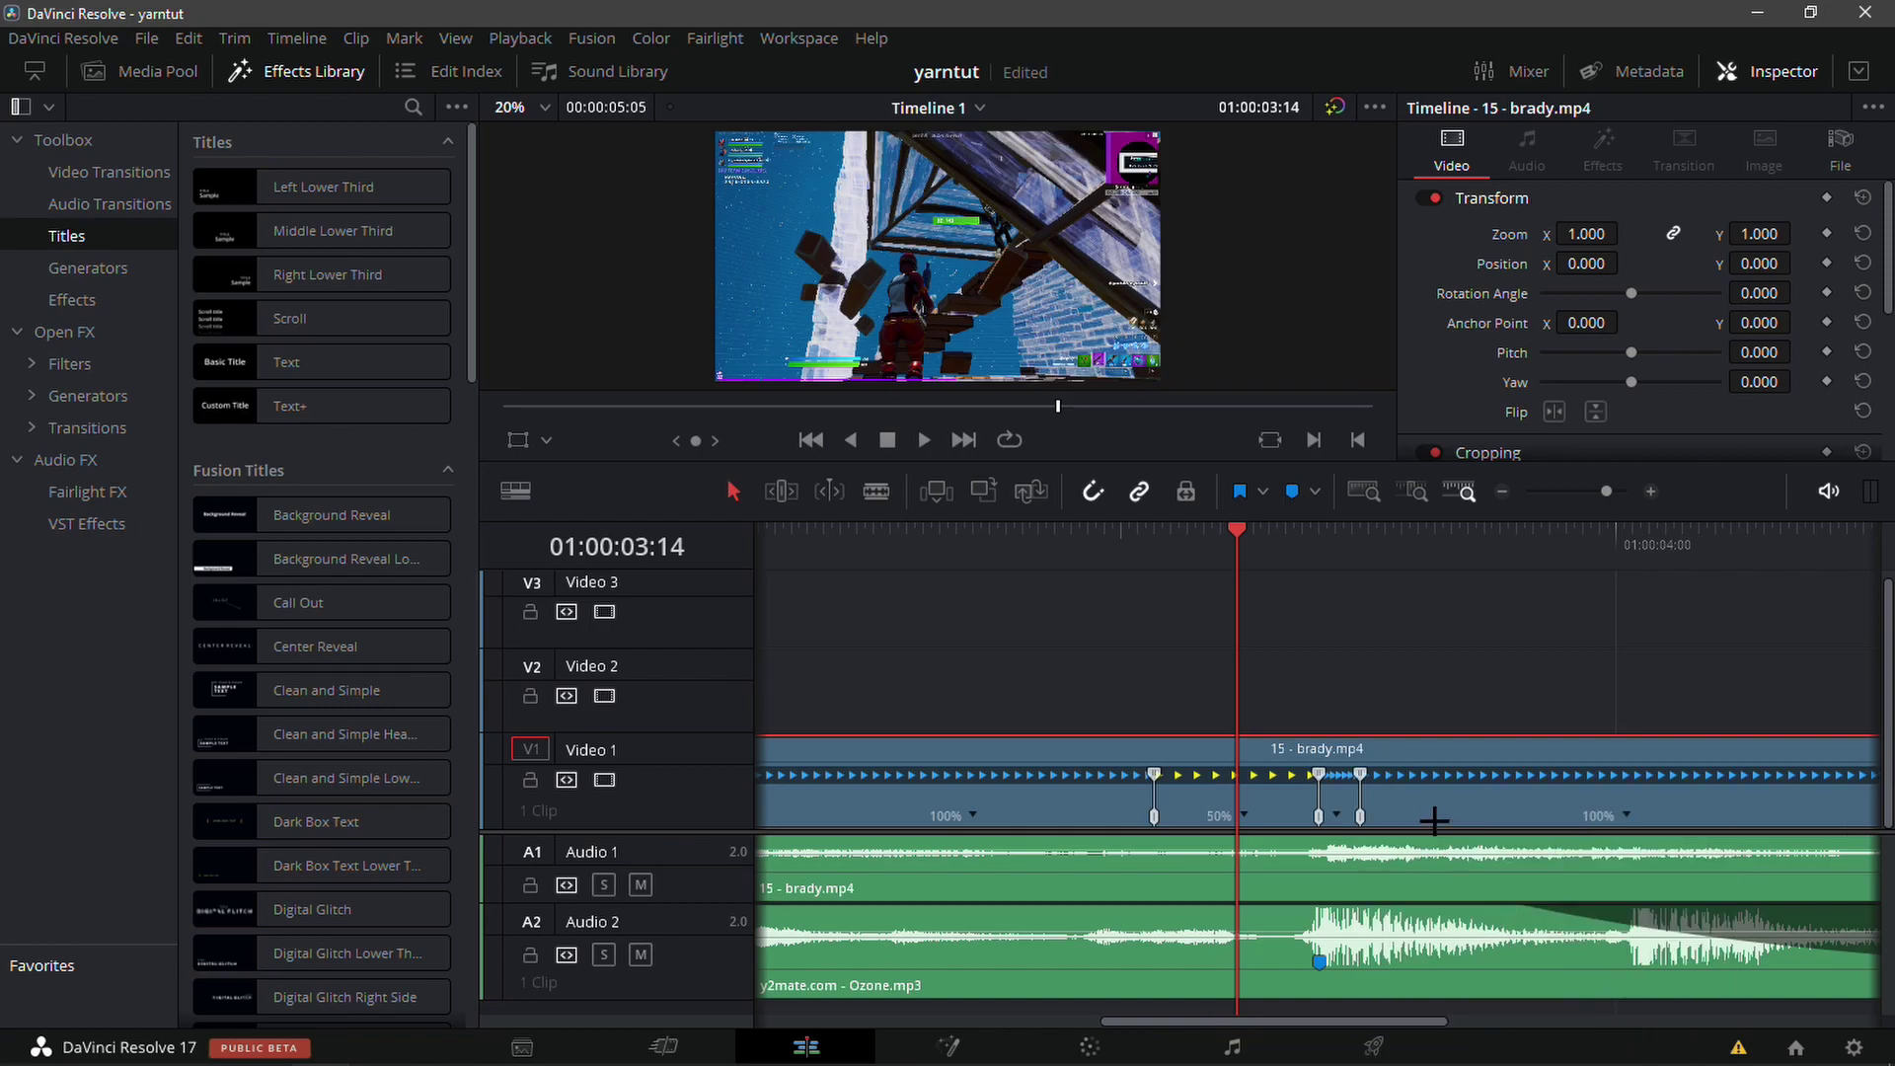
Move the last speed point, at the end of the 200% segment, to 01:00:03:30.
click(1285, 603)
drag(1306, 560, 1363, 603)
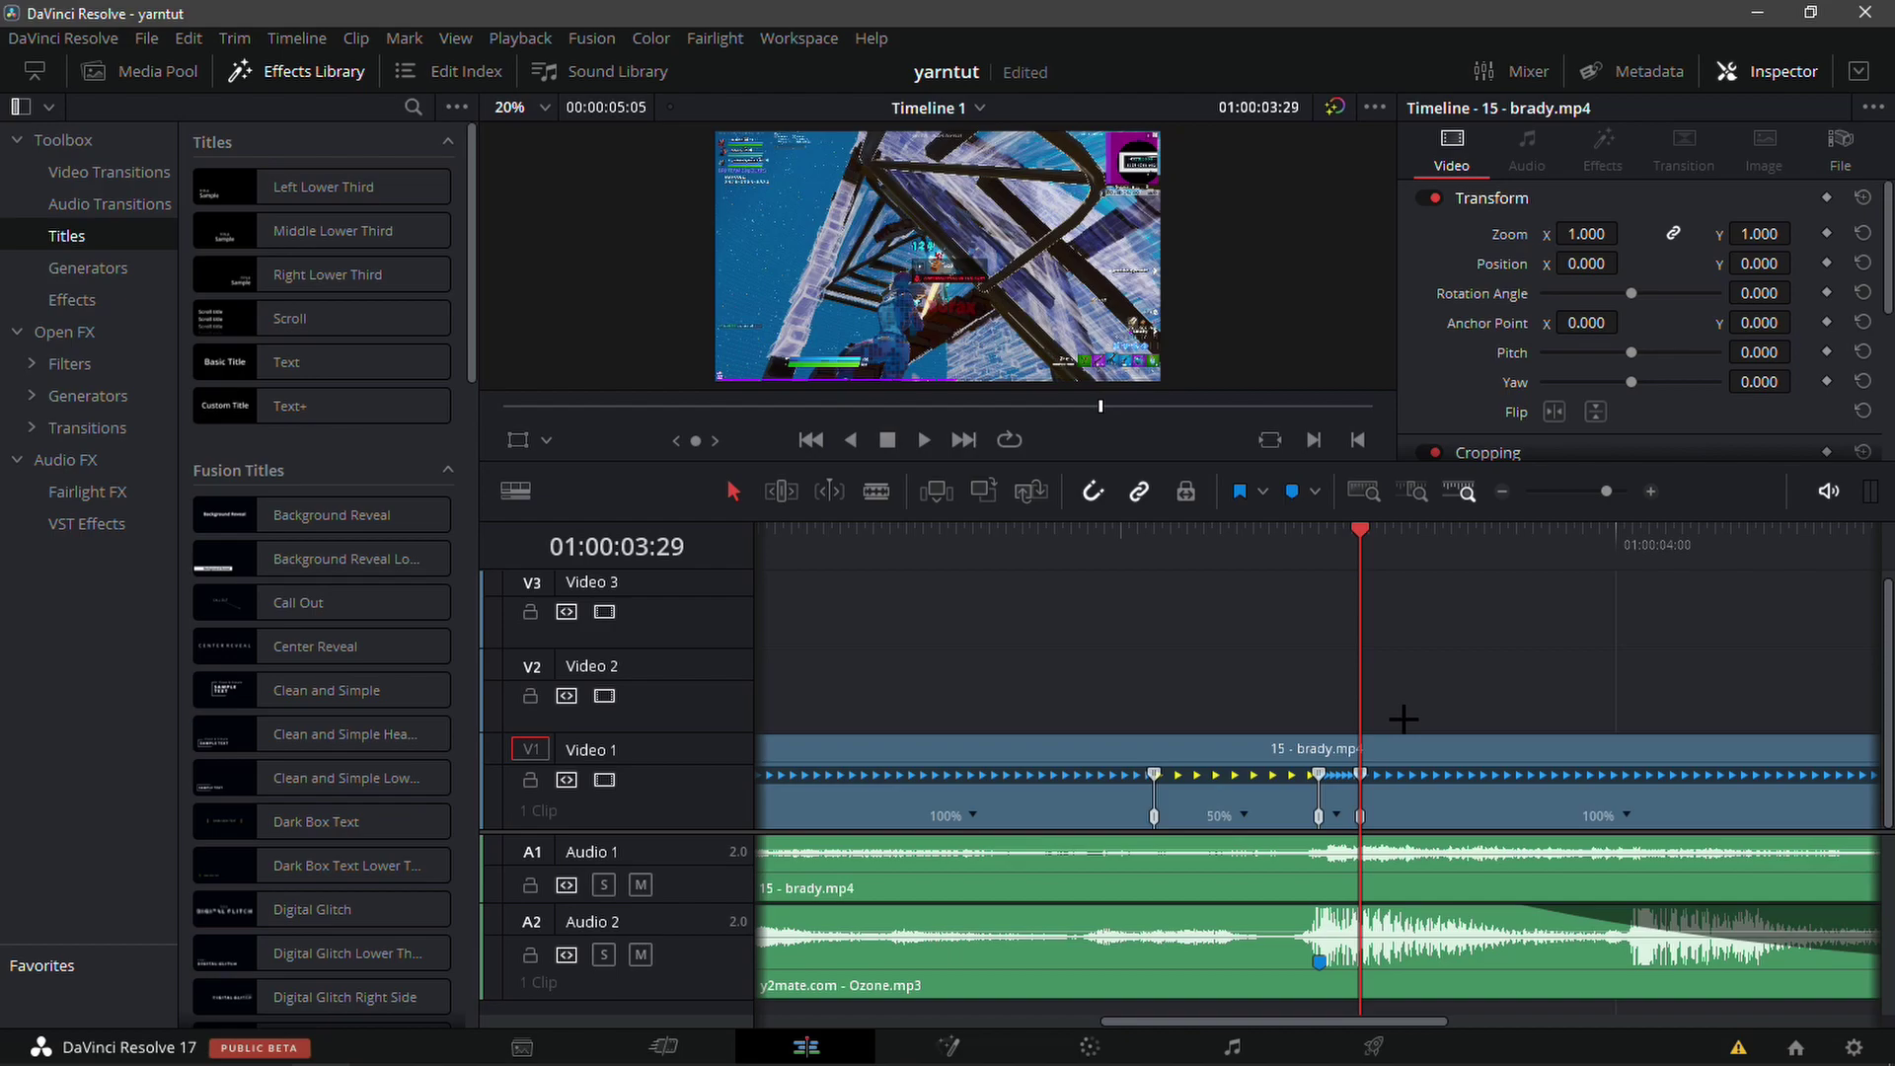
key(Right)
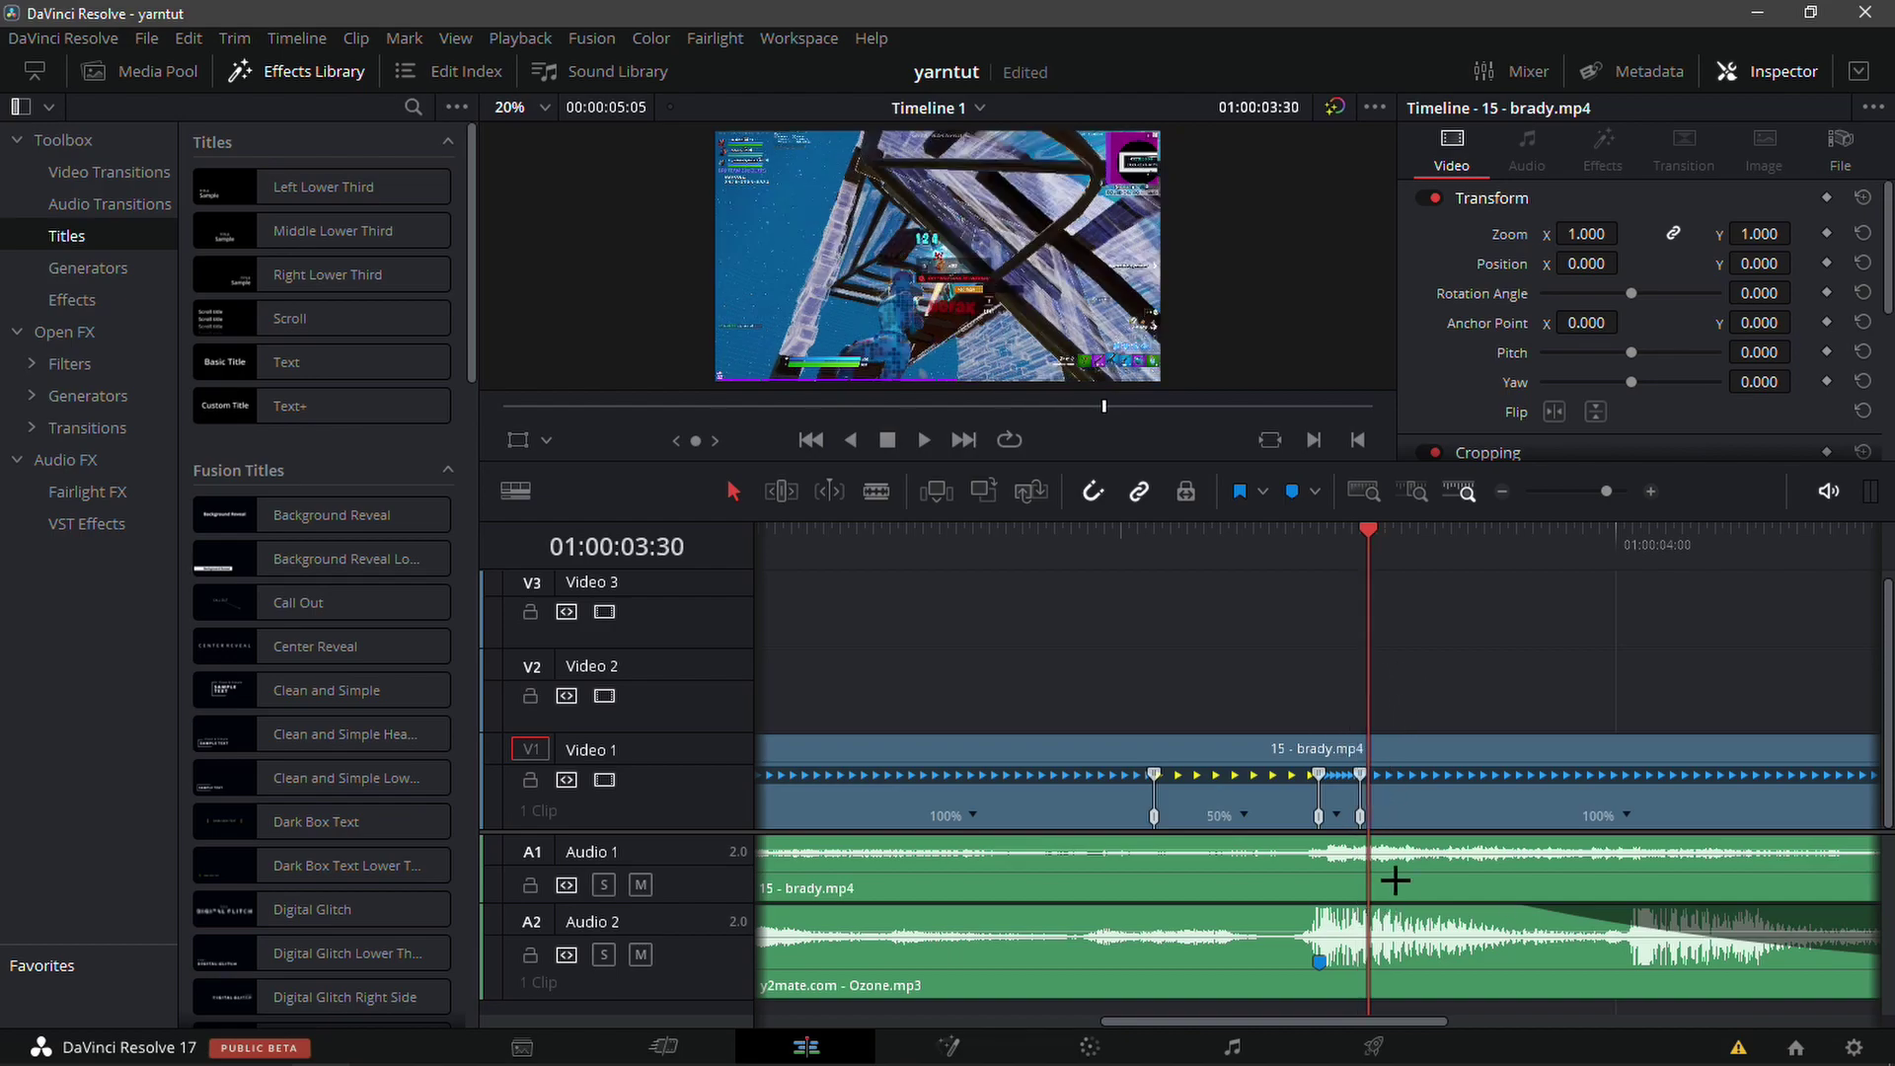
click(1649, 497)
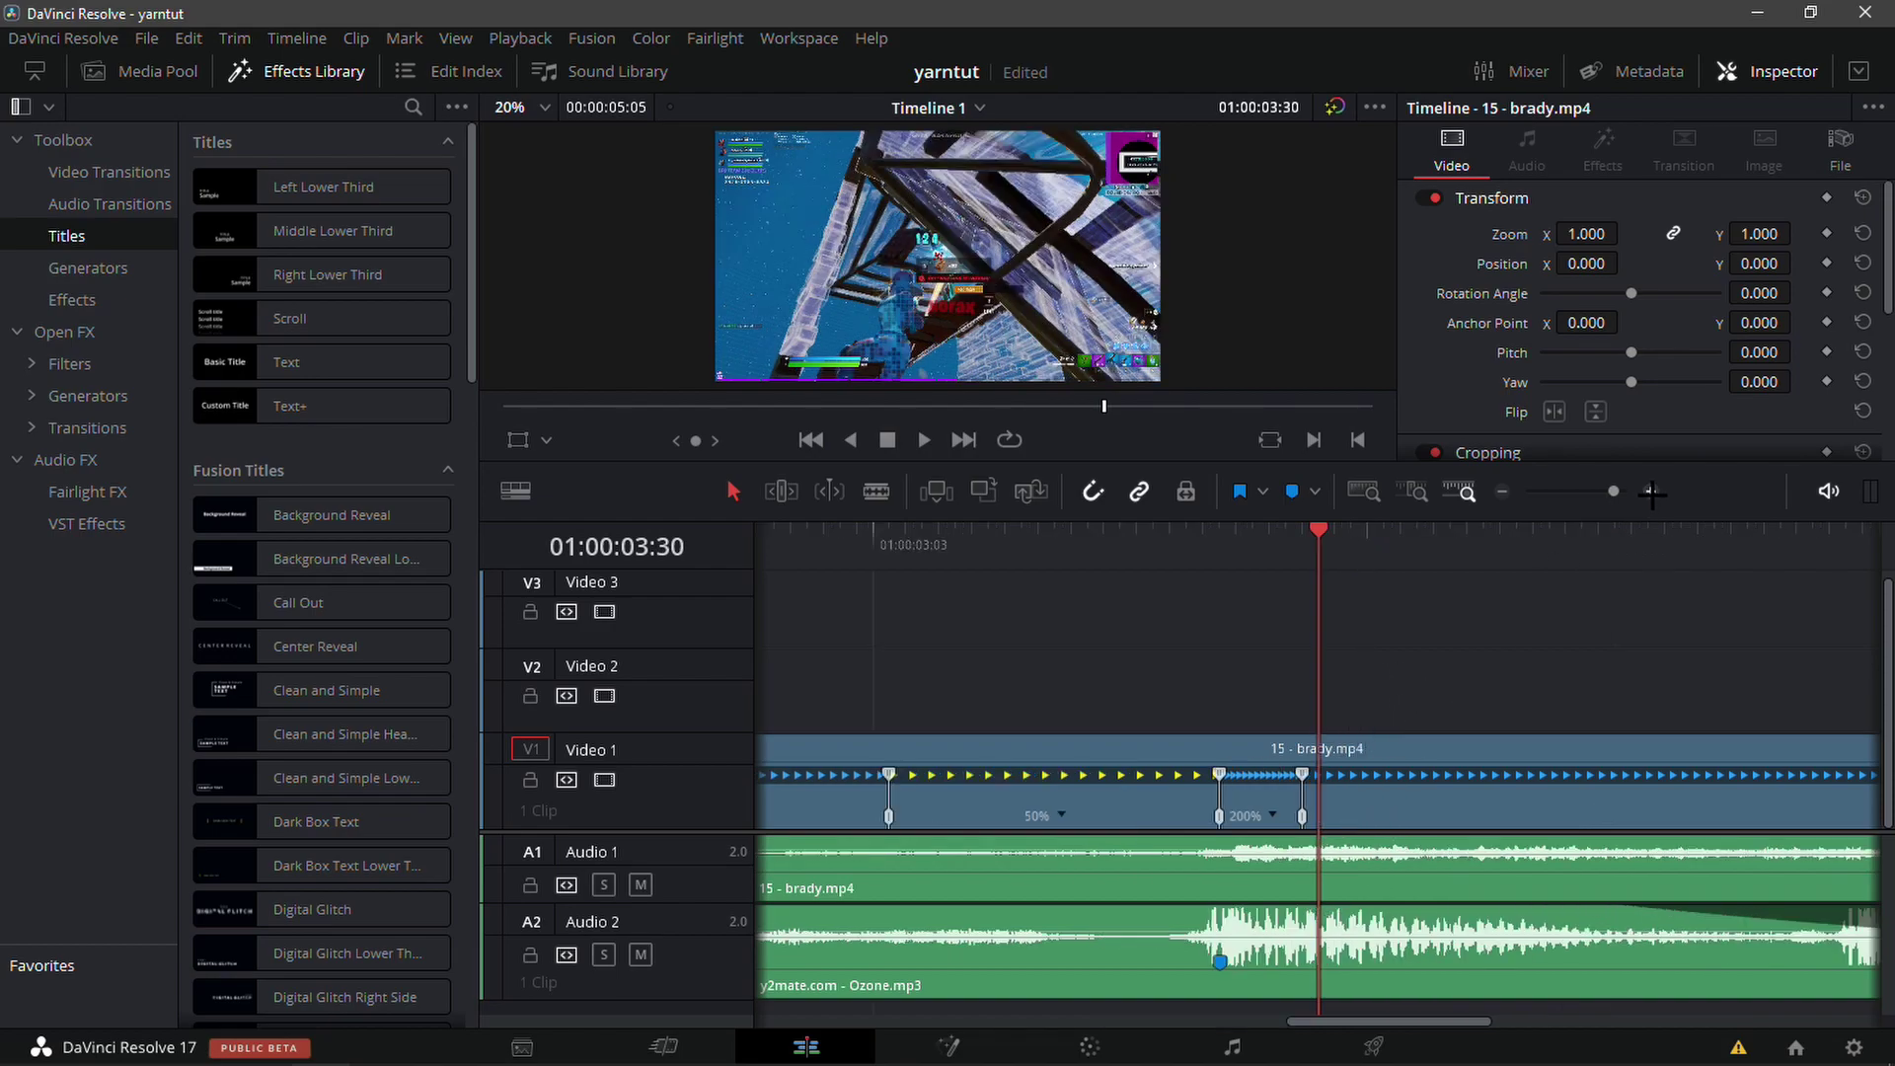
drag(1290, 823, 1318, 825)
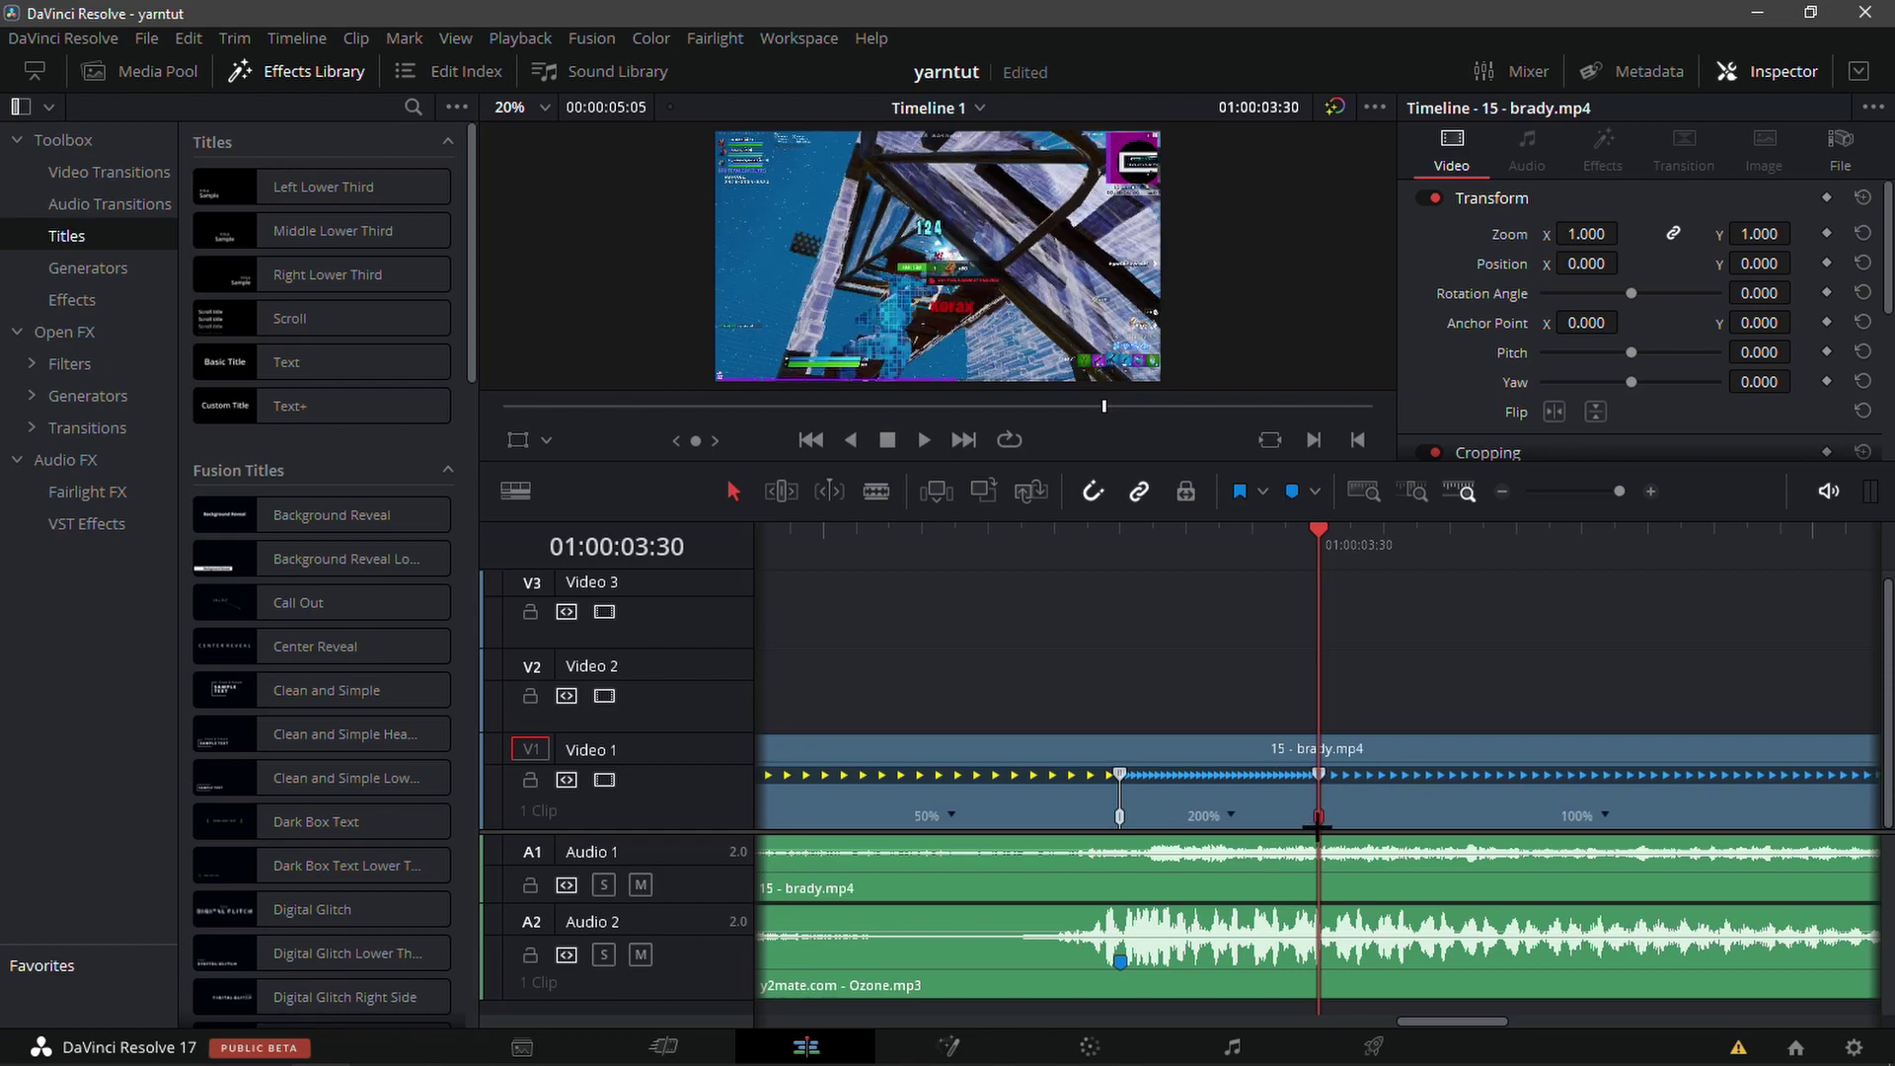
key(ctrl+z)
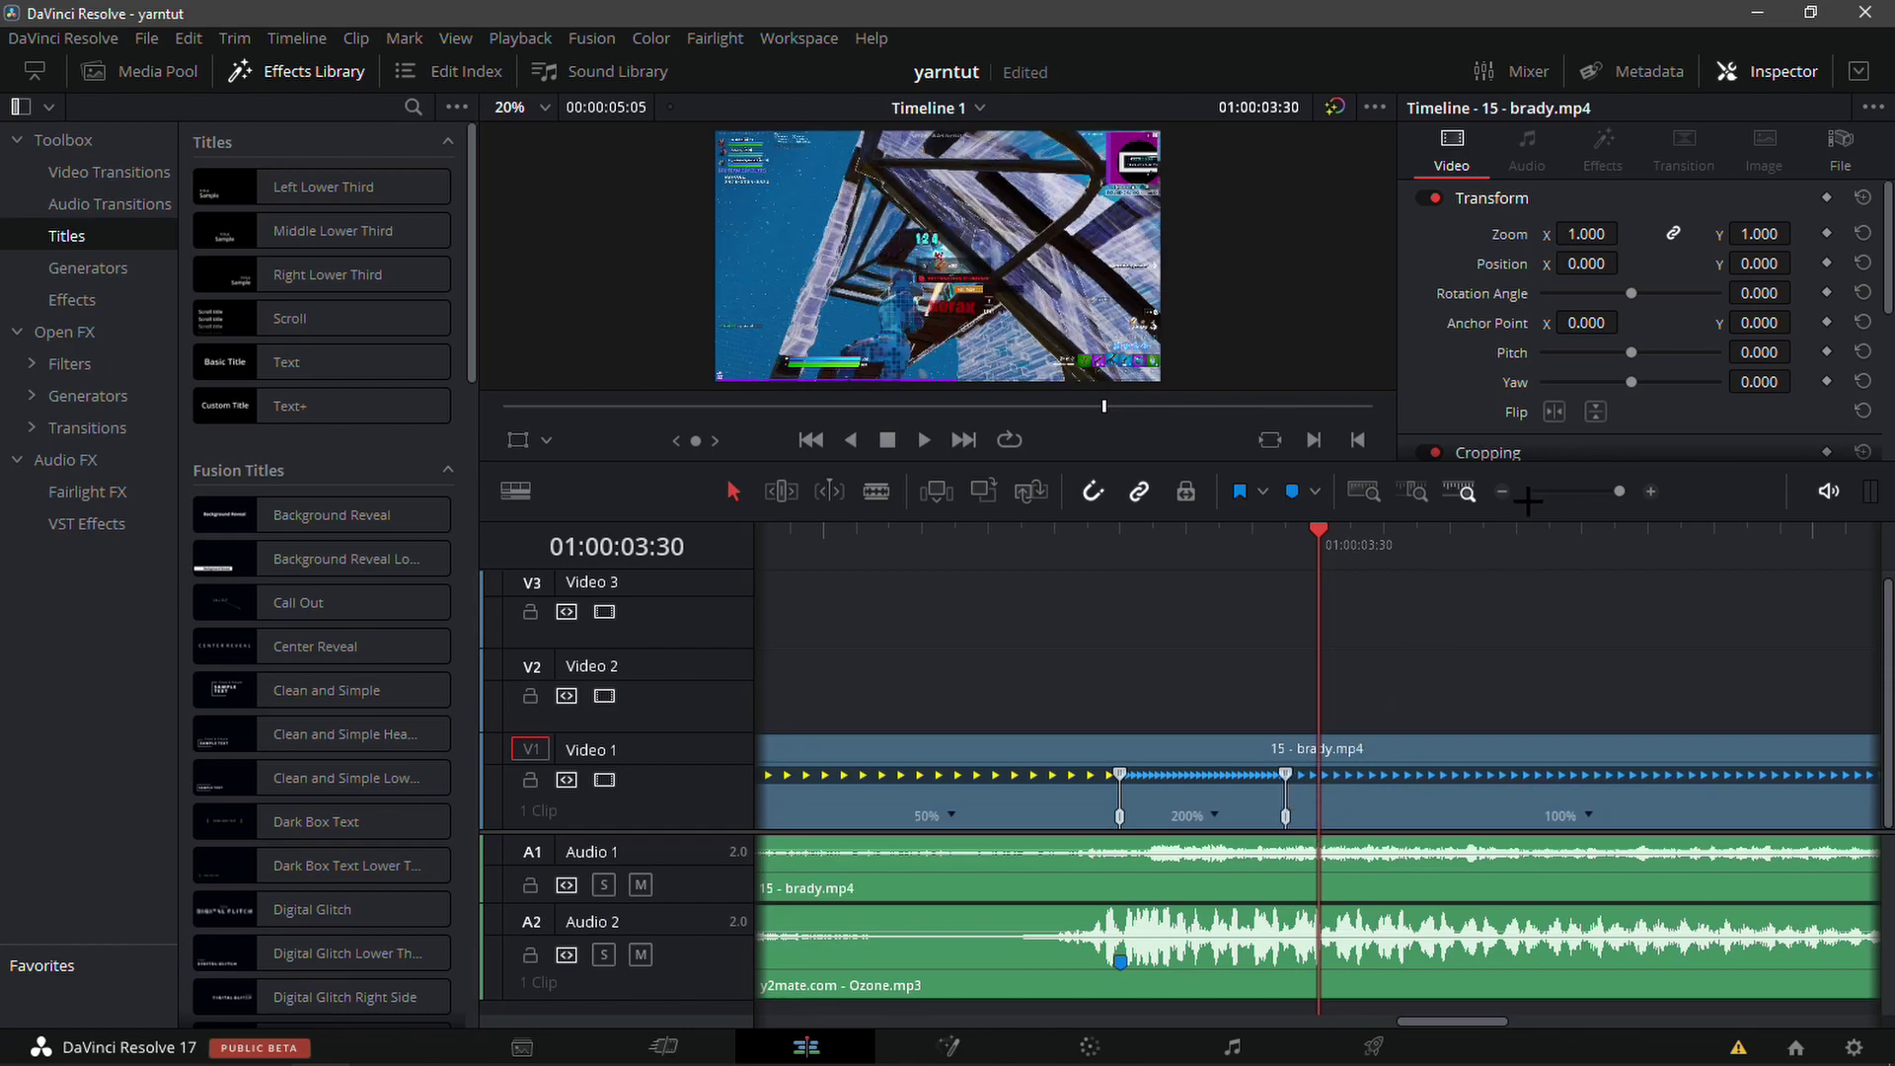
click(1505, 492)
drag(1299, 815, 1319, 815)
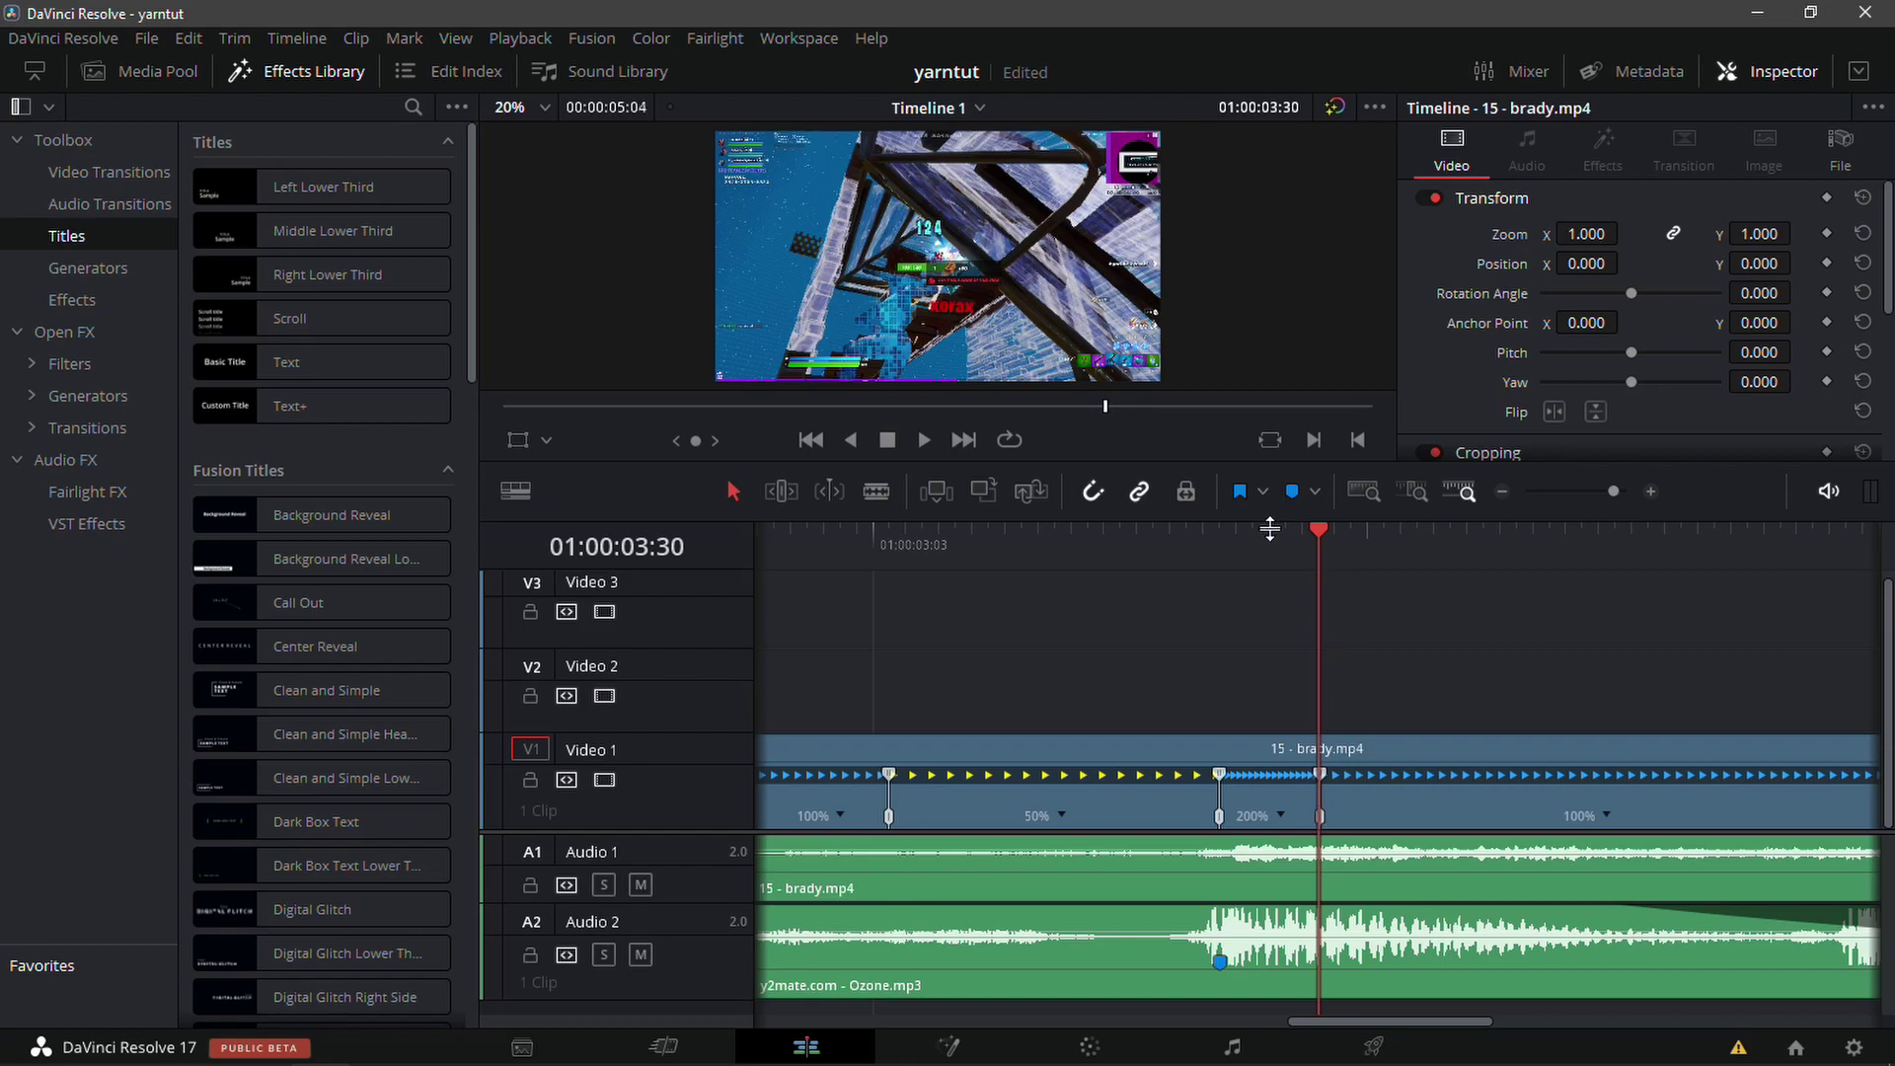
Shift the speed point between the 50% and 200% segments earlier so the last speed point aligns with Marker 1.
drag(1269, 529, 1259, 537)
click(1240, 574)
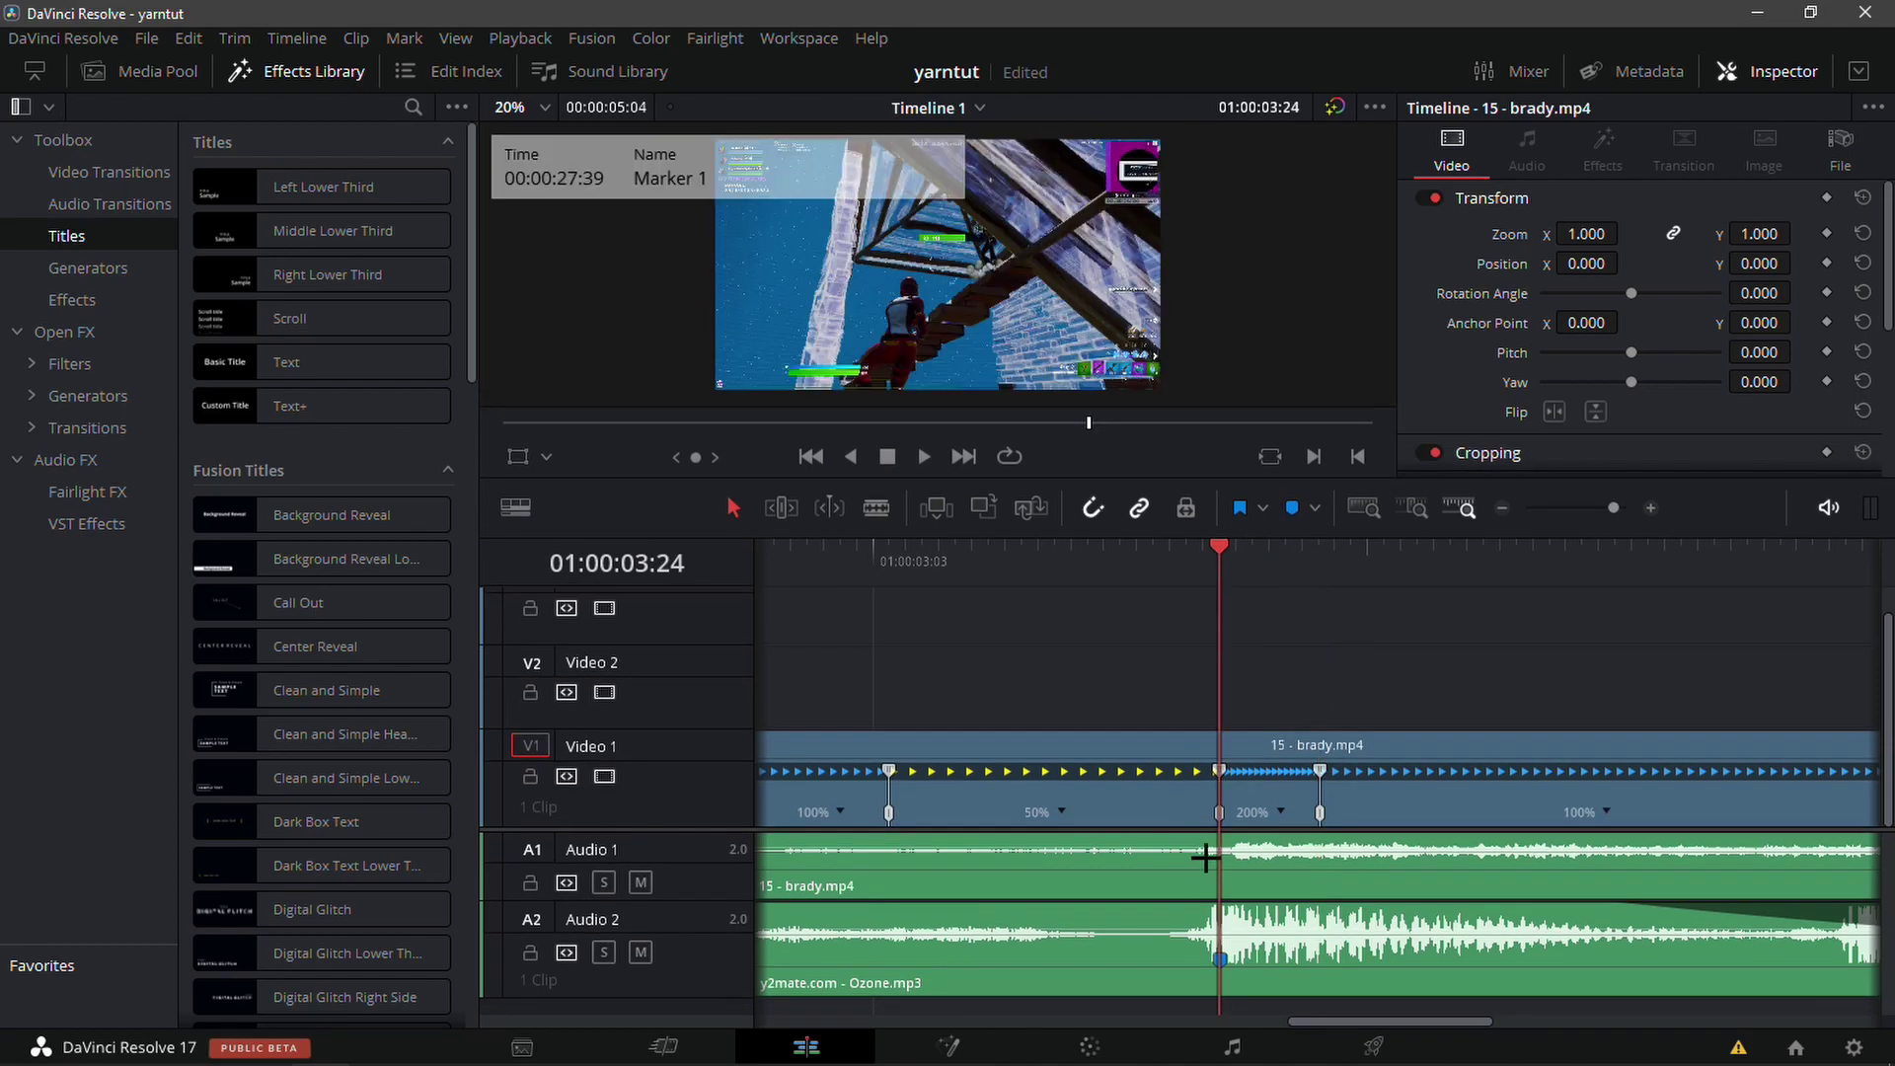
drag(1216, 817, 1082, 844)
Play back the section around the speed points to check the ramp against the music.
click(923, 565)
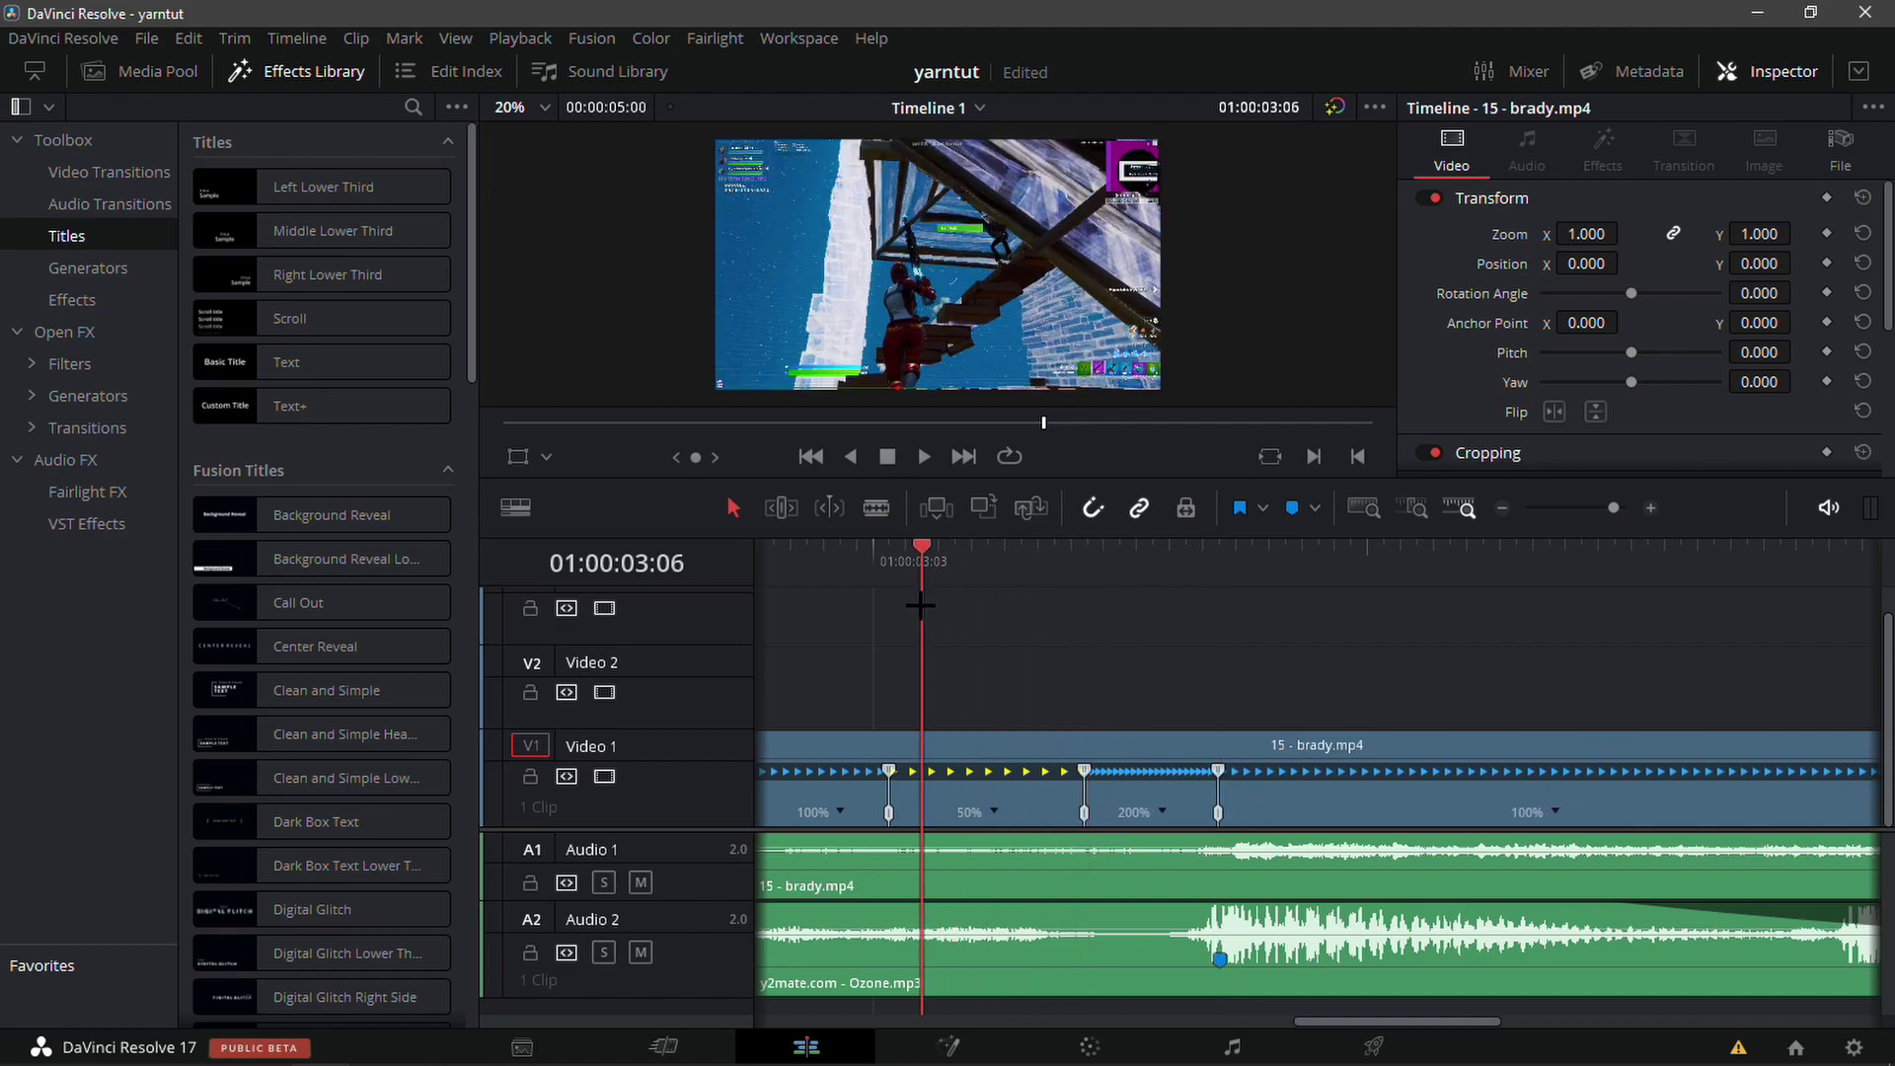
key(space)
click(1502, 507)
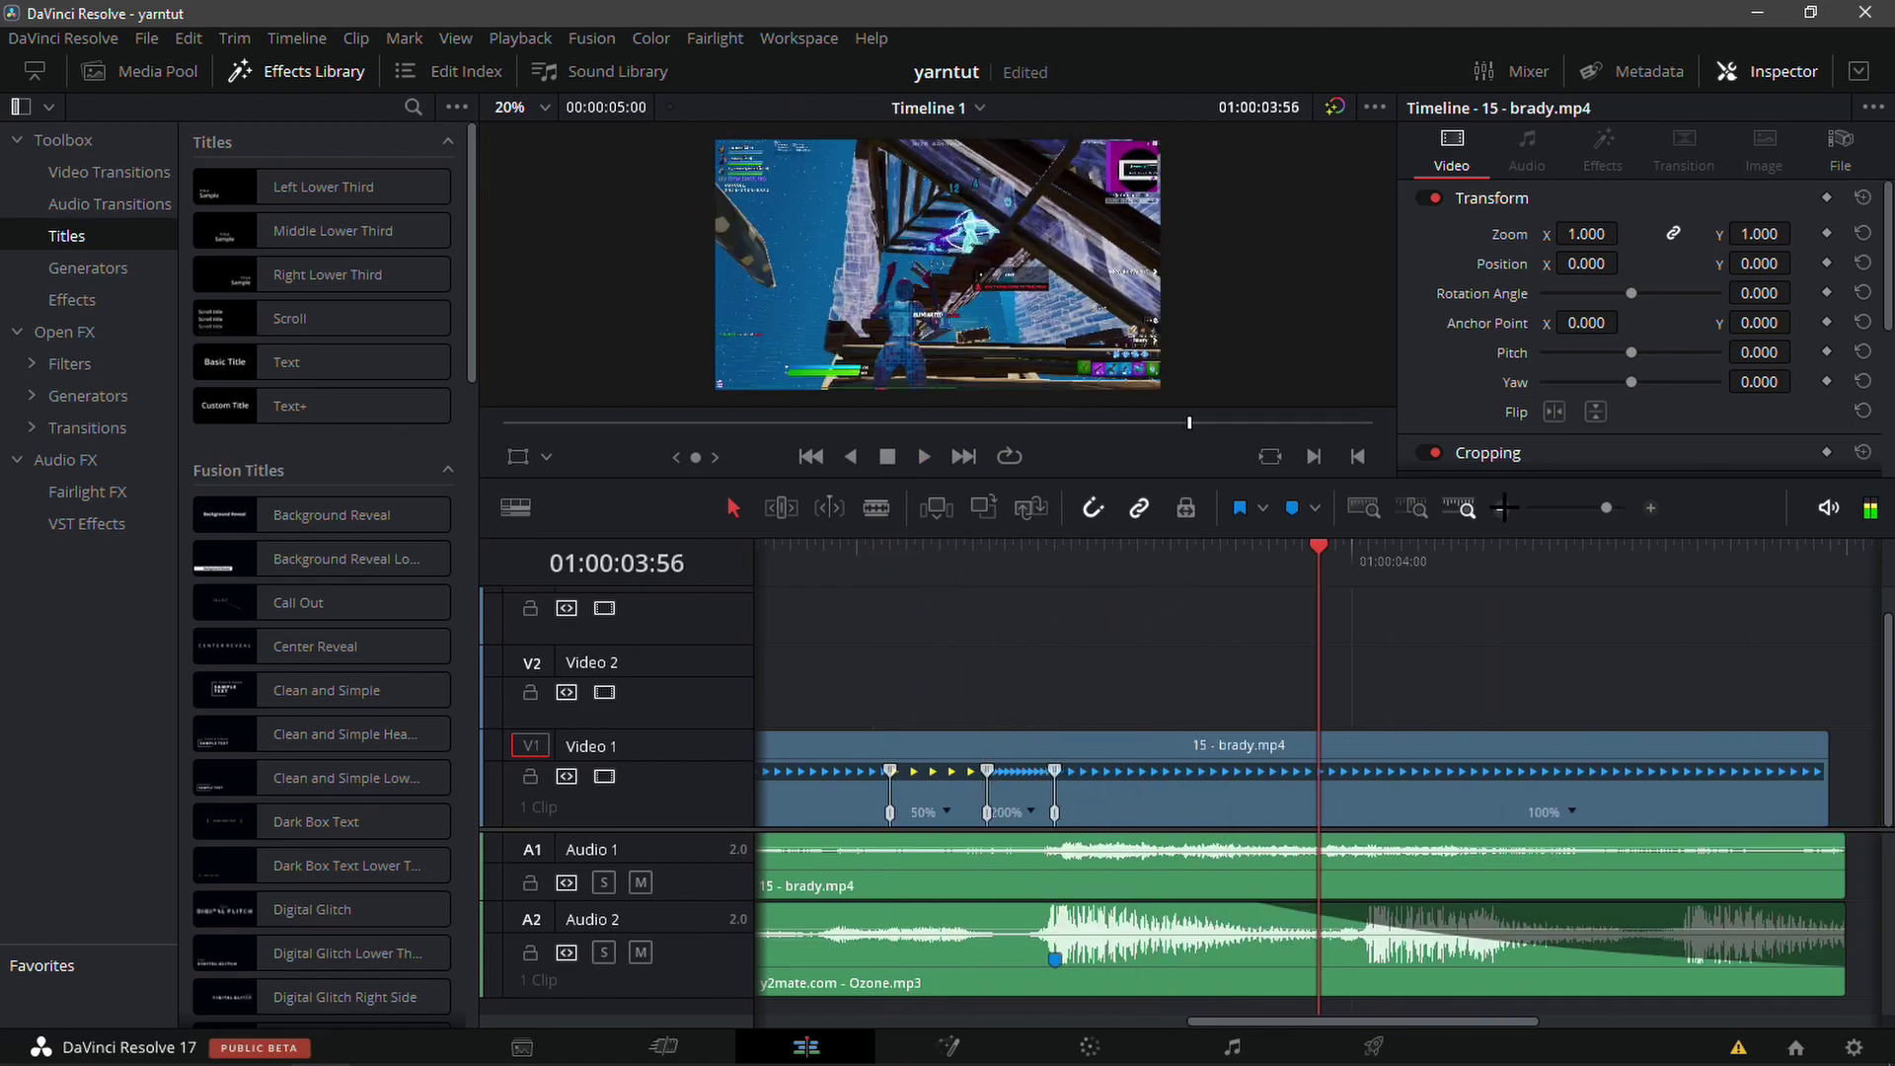
click(1503, 507)
drag(1303, 550, 1082, 628)
key(space)
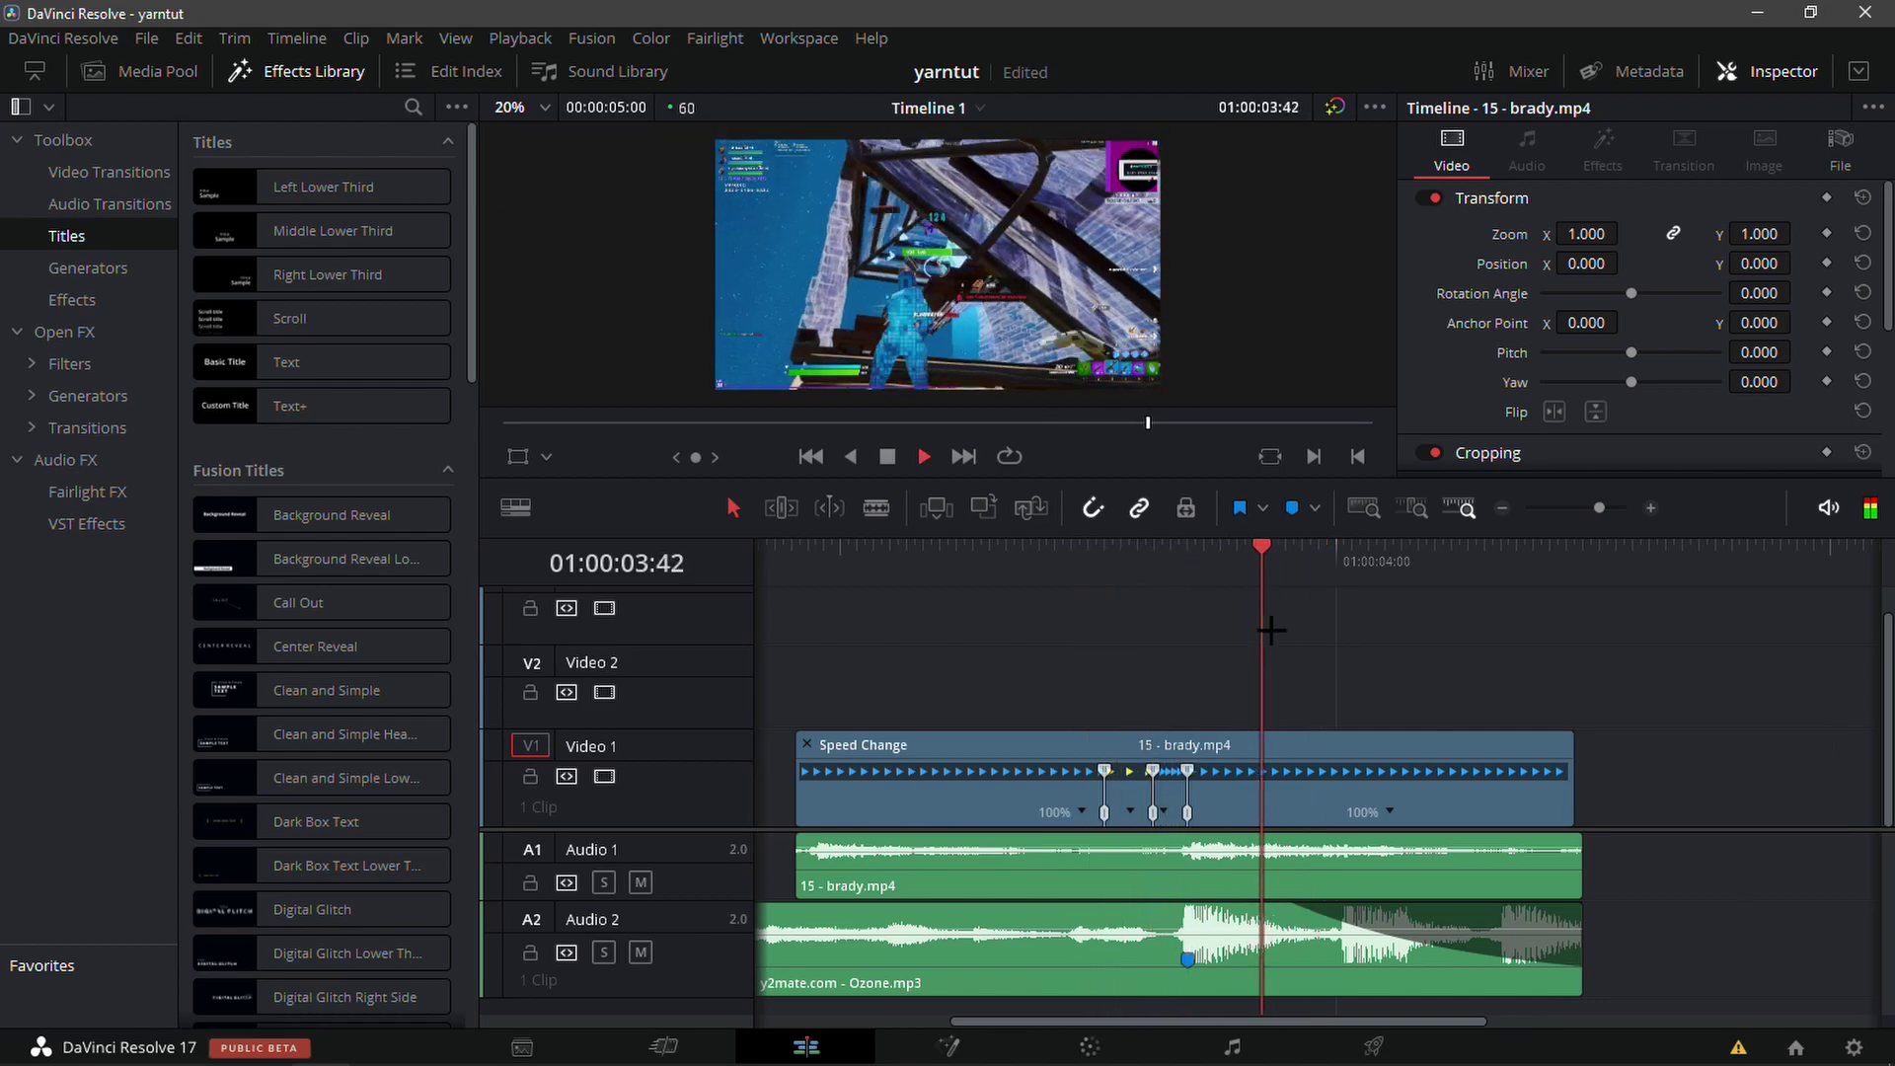
key(space)
Set the segment after the last speed point to 50% speed and trim the video clip's end to match the audio clips.
click(1390, 812)
mouse_move(1491, 867)
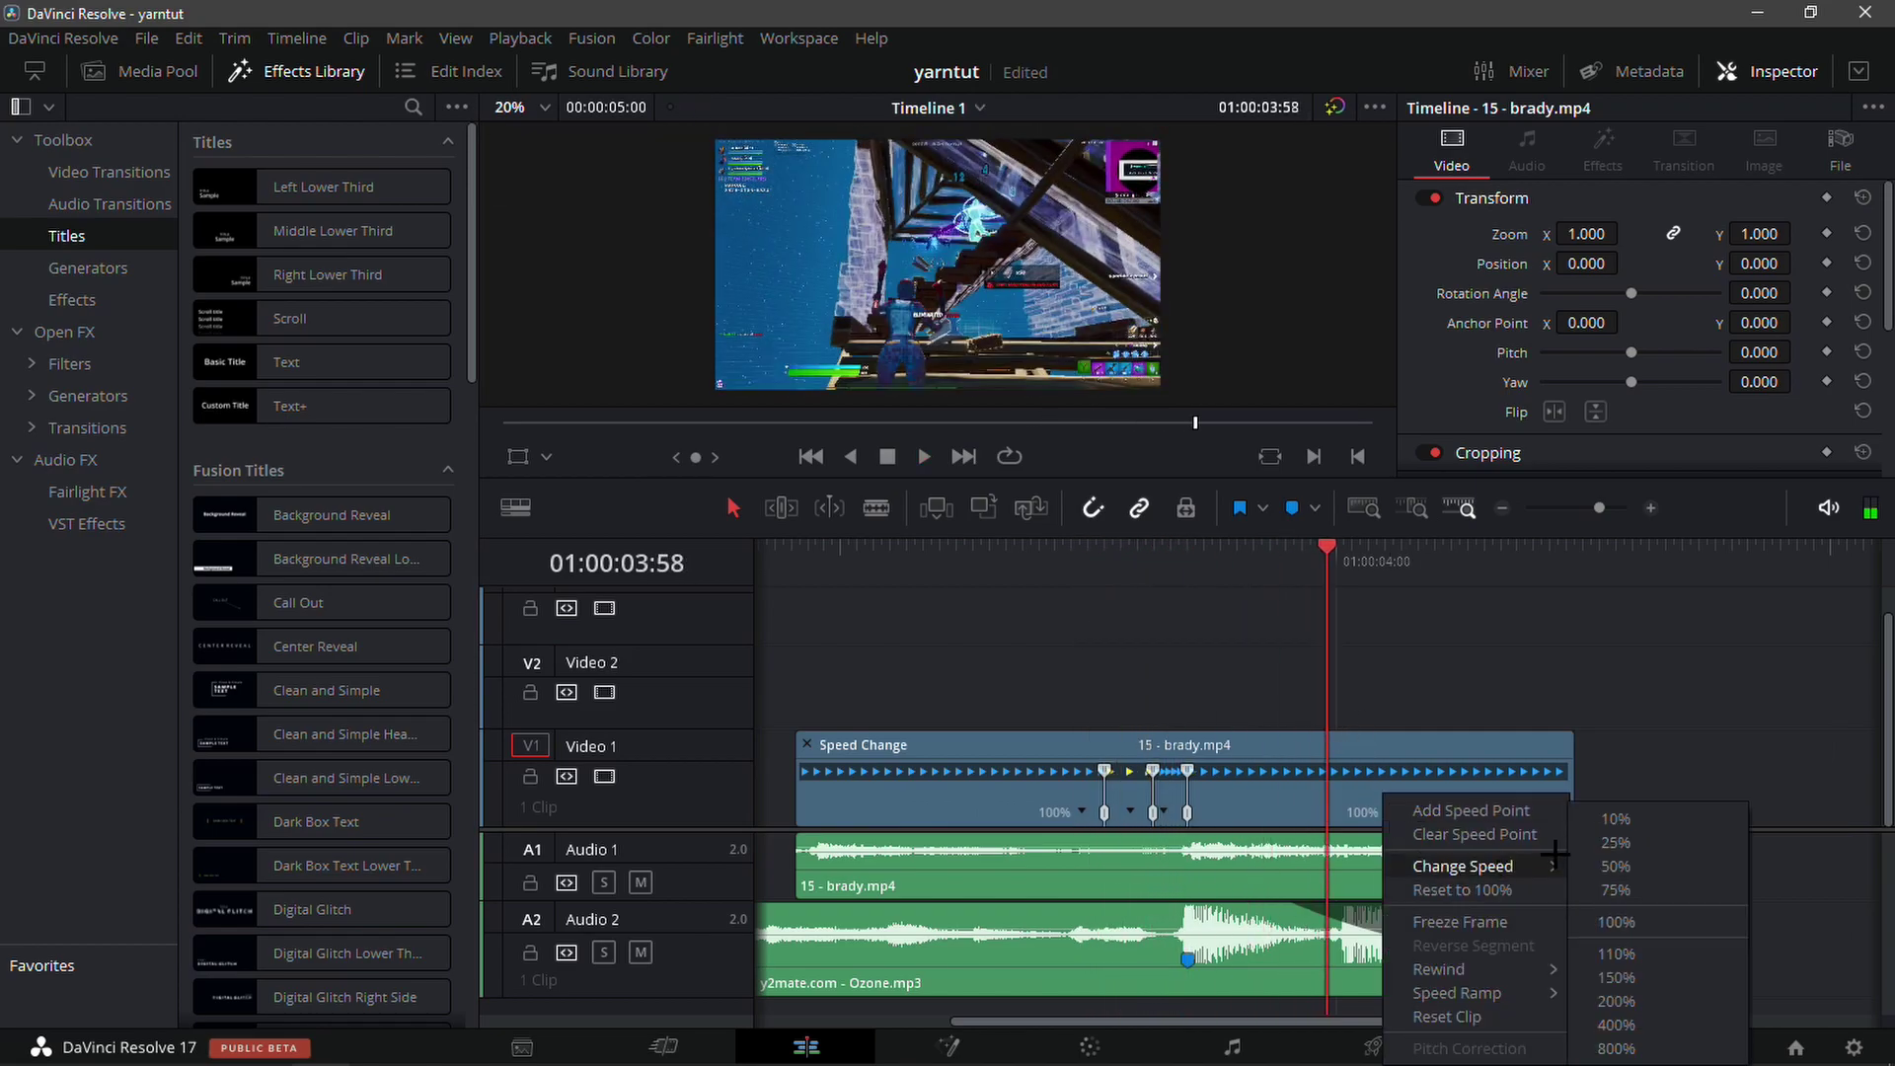
click(1600, 859)
click(1496, 508)
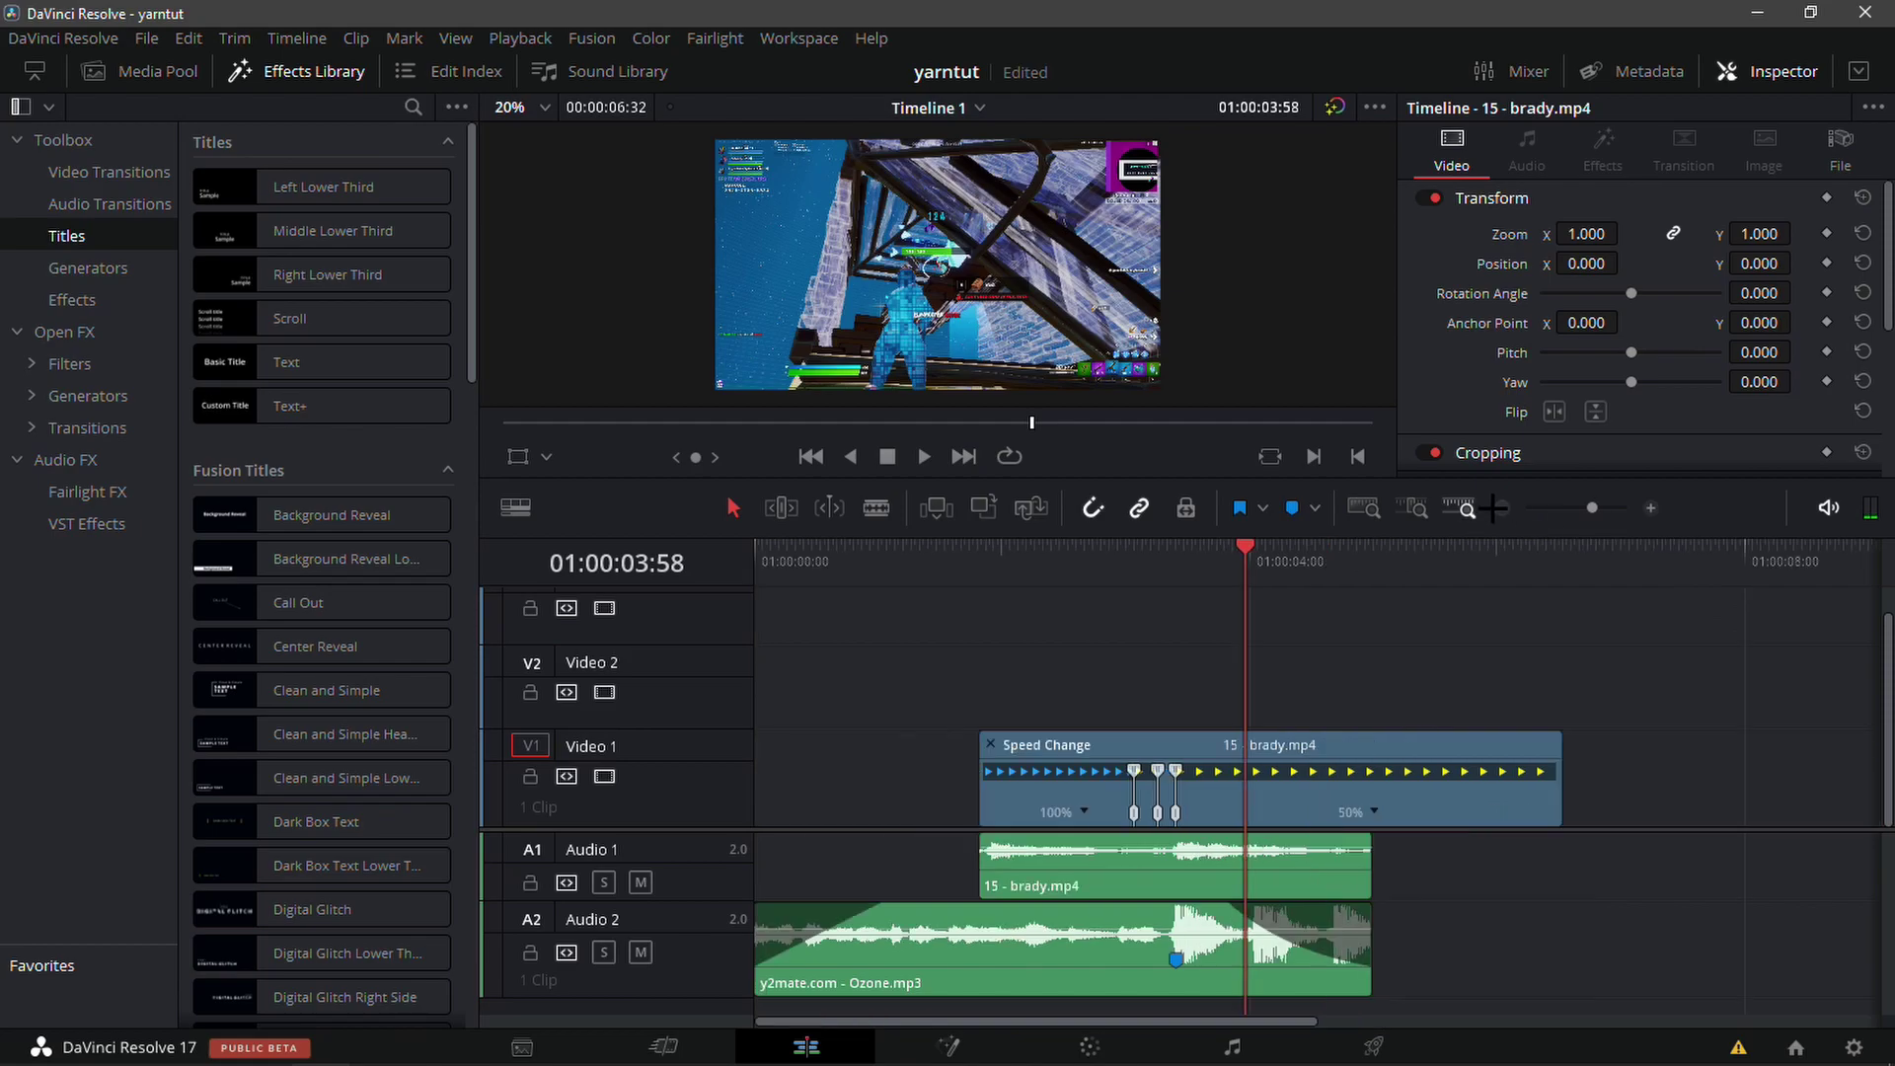
click(1498, 507)
drag(1157, 789, 1063, 793)
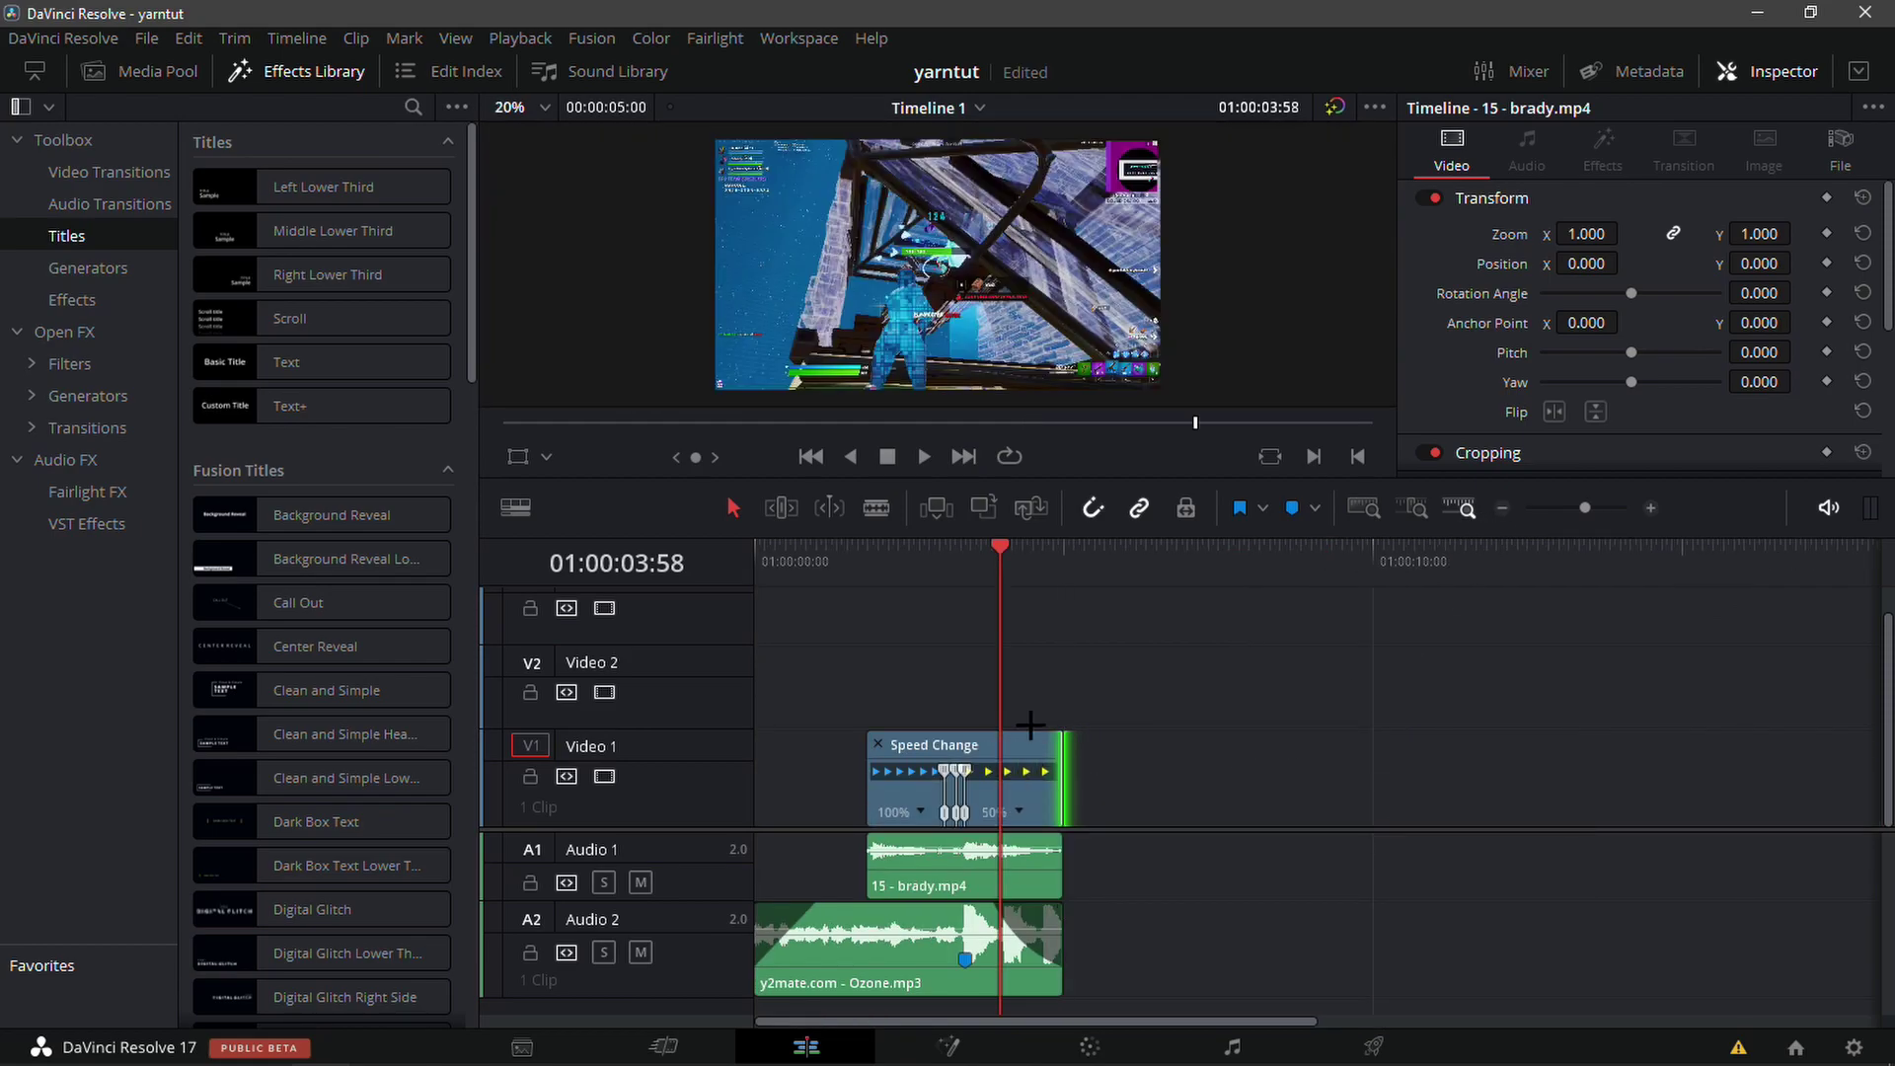
Play back the gameplay clip through its speed points to the end to review the 50% slow-down with the music.
drag(976, 572, 866, 574)
key(space)
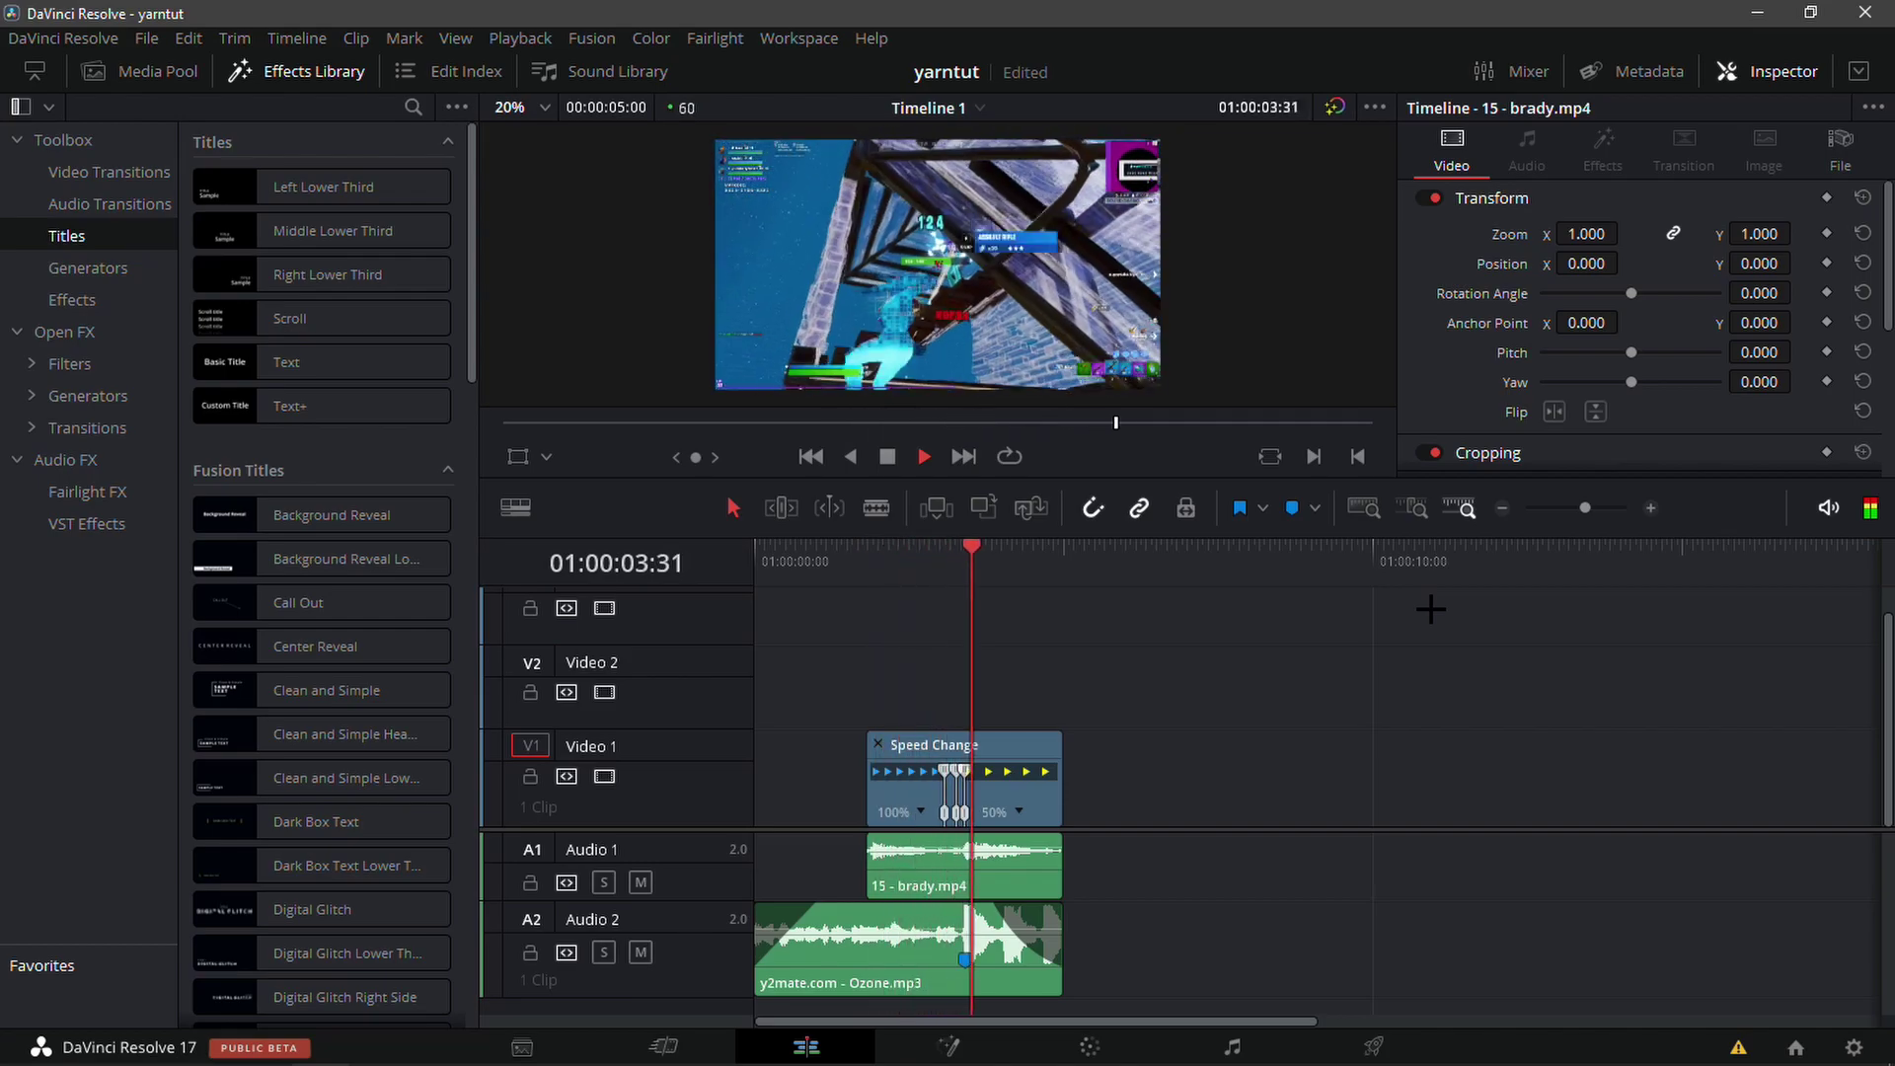
key(space)
click(1648, 505)
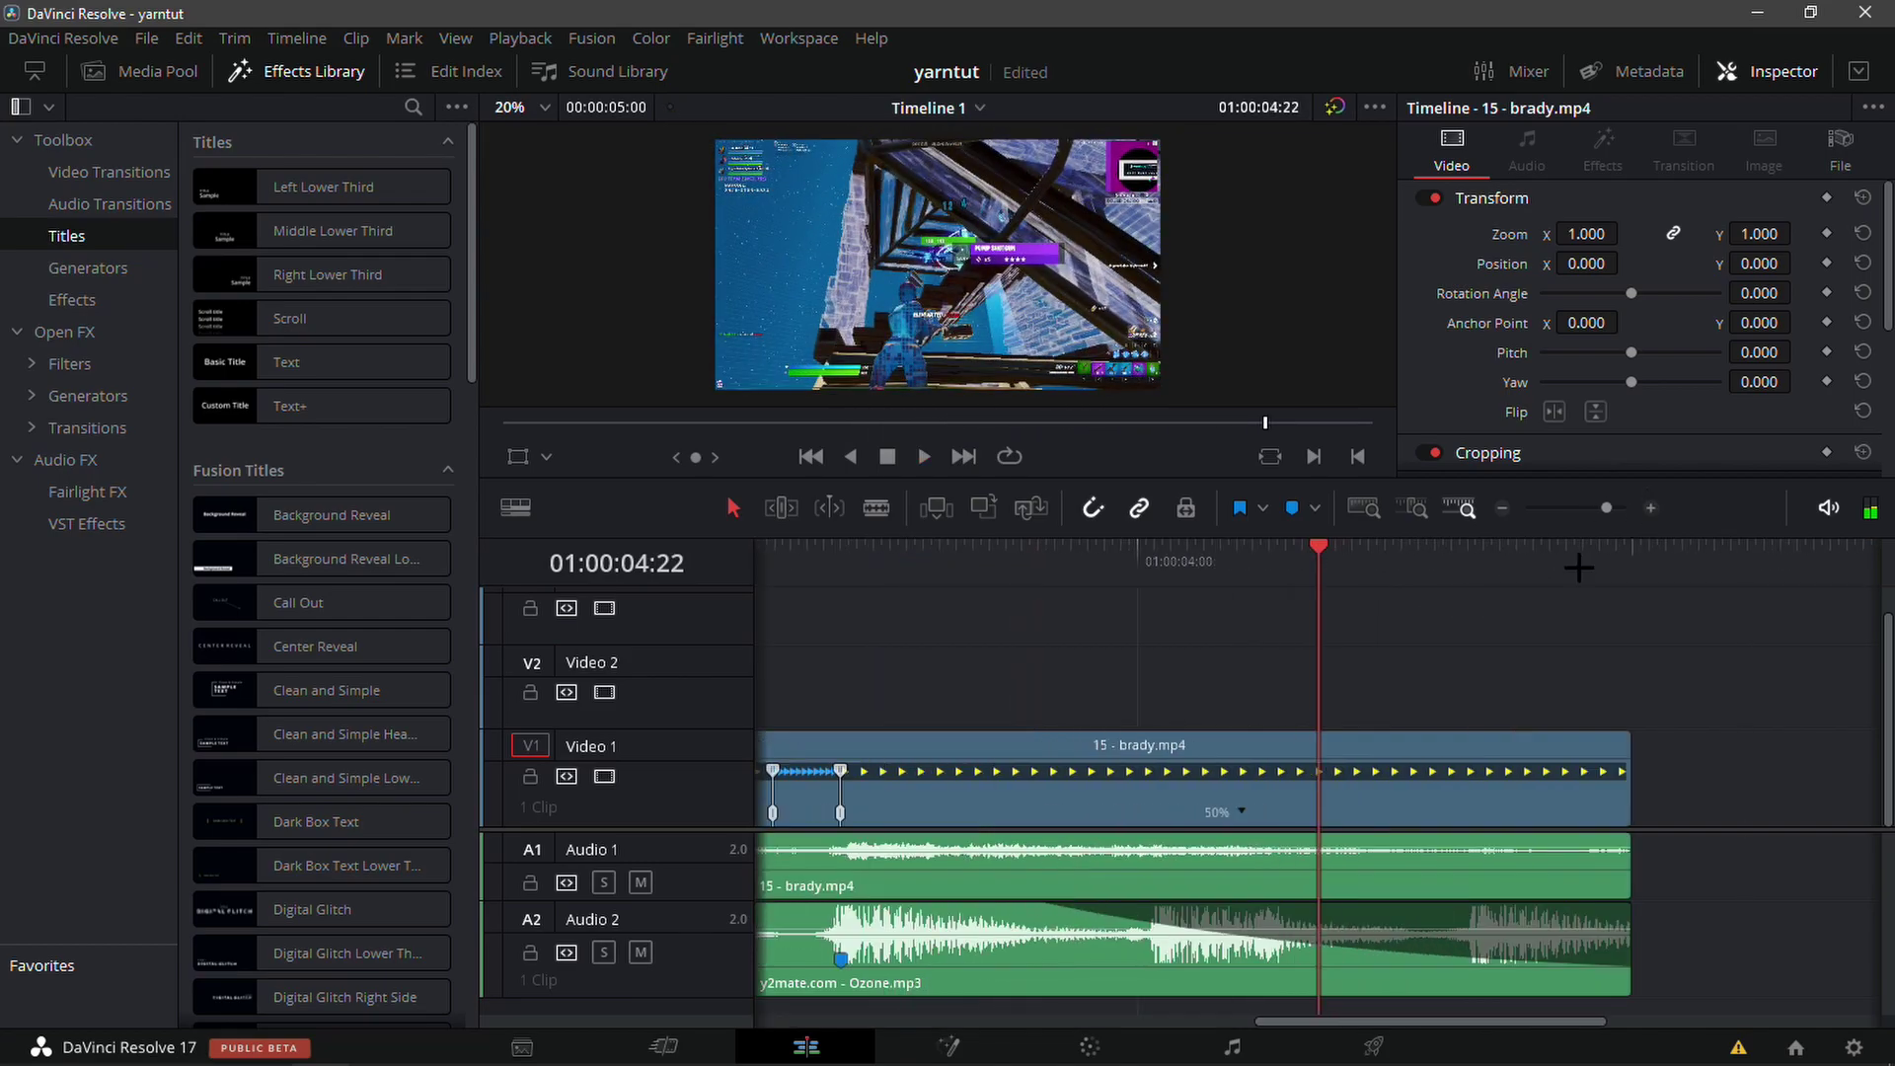
right_click(1220, 809)
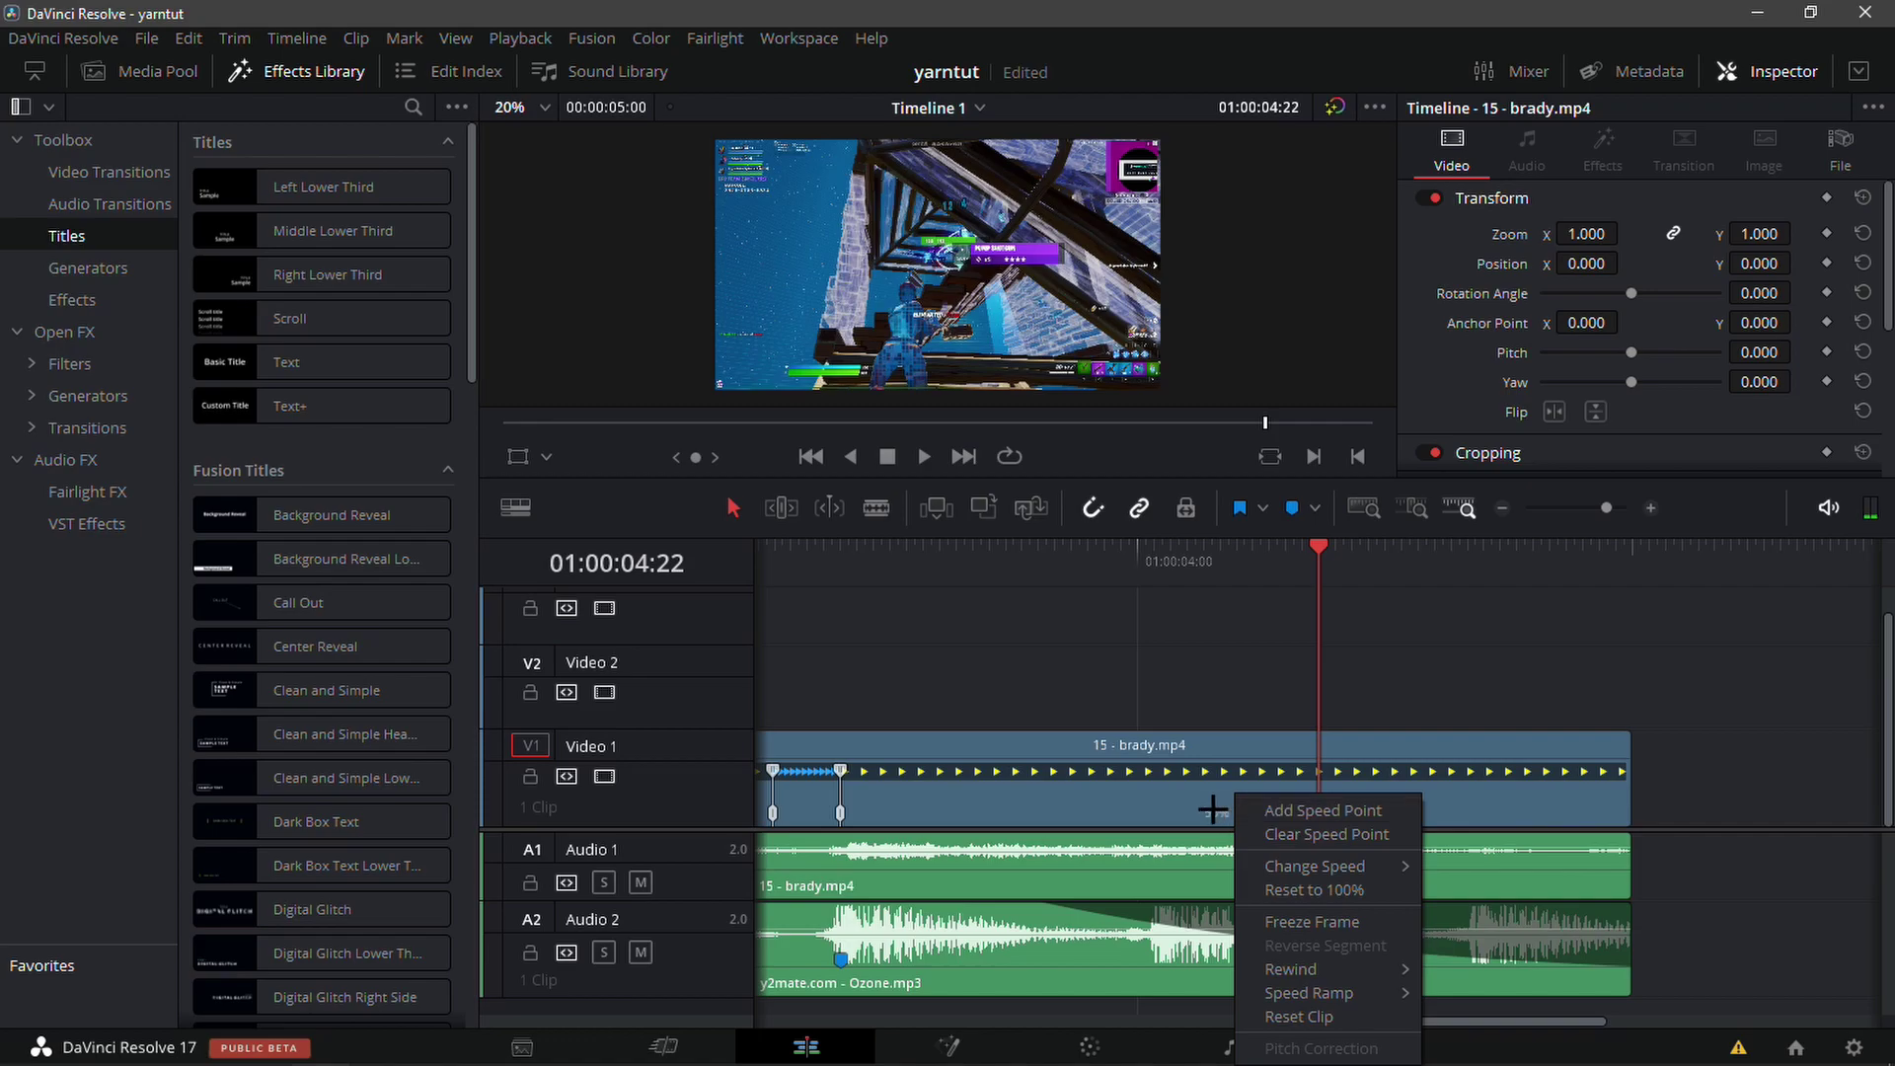
click(1214, 810)
key(Left)
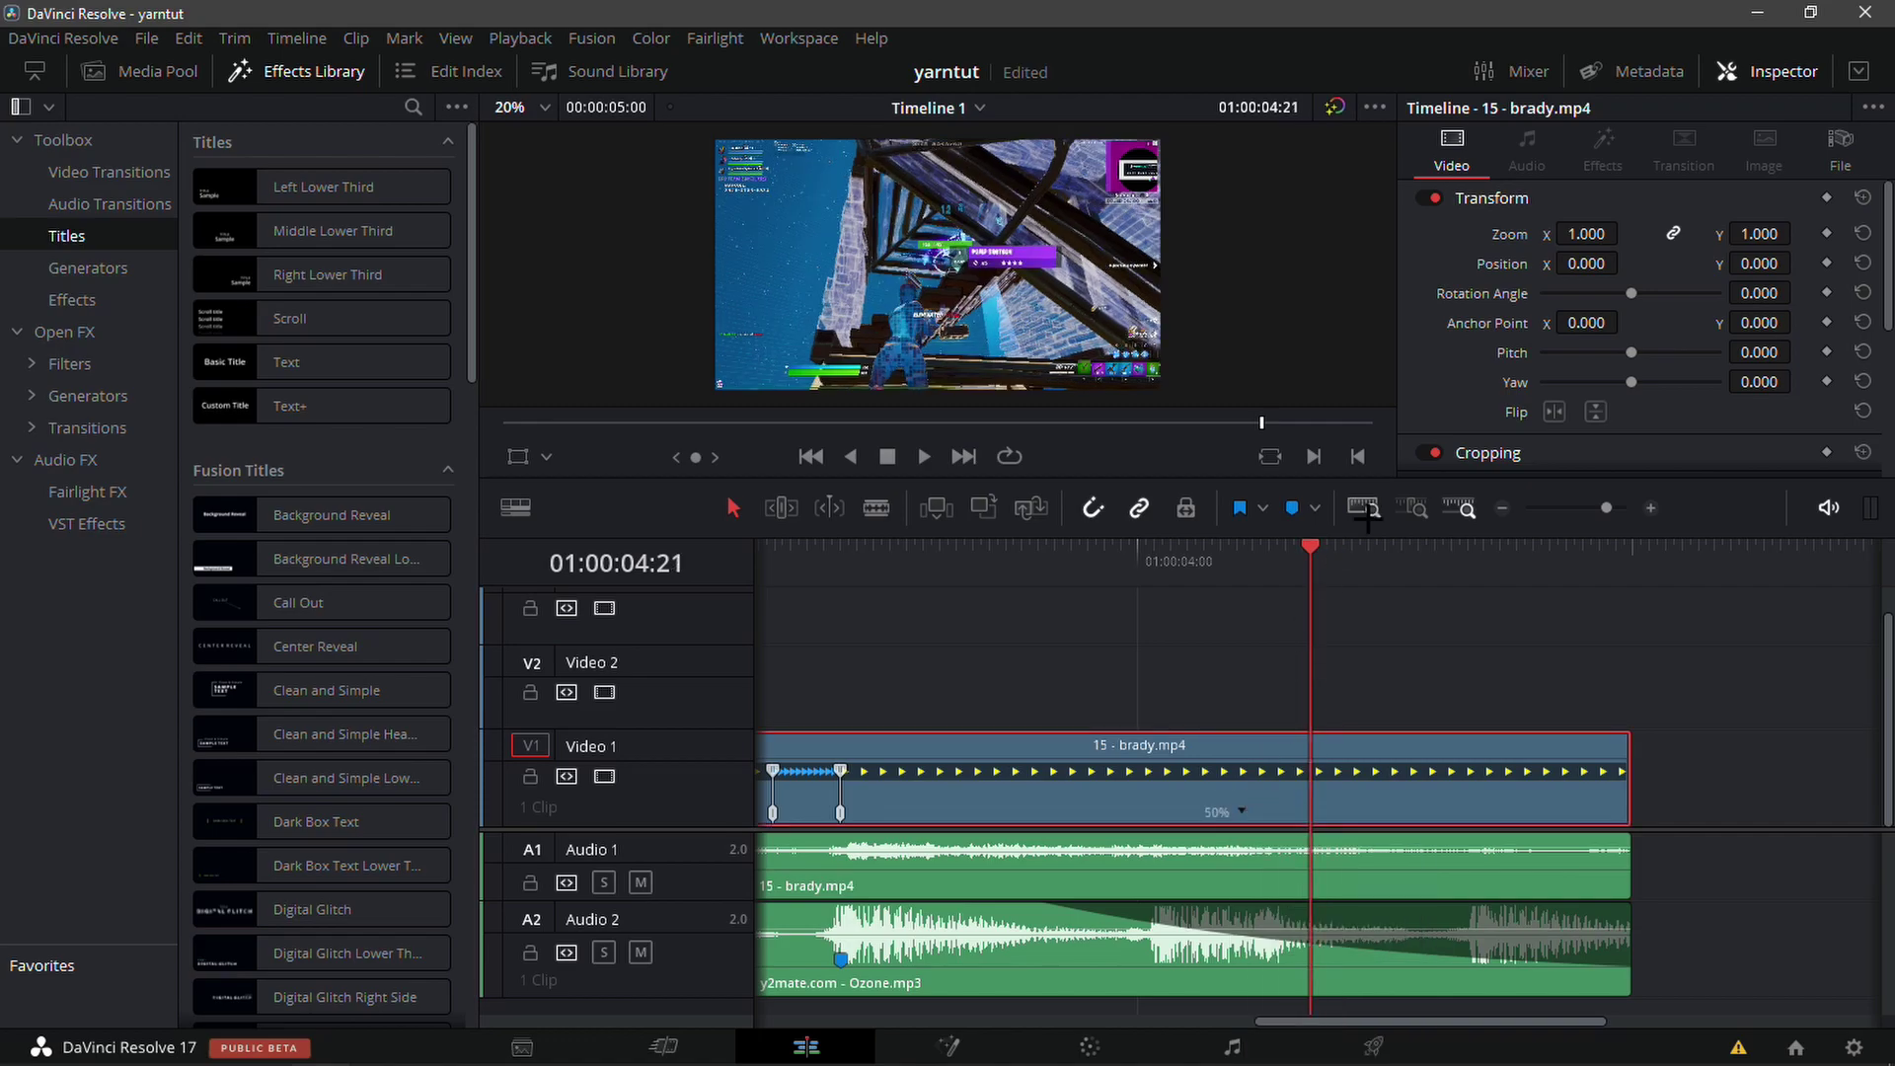
click(1503, 507)
drag(1197, 597, 1122, 578)
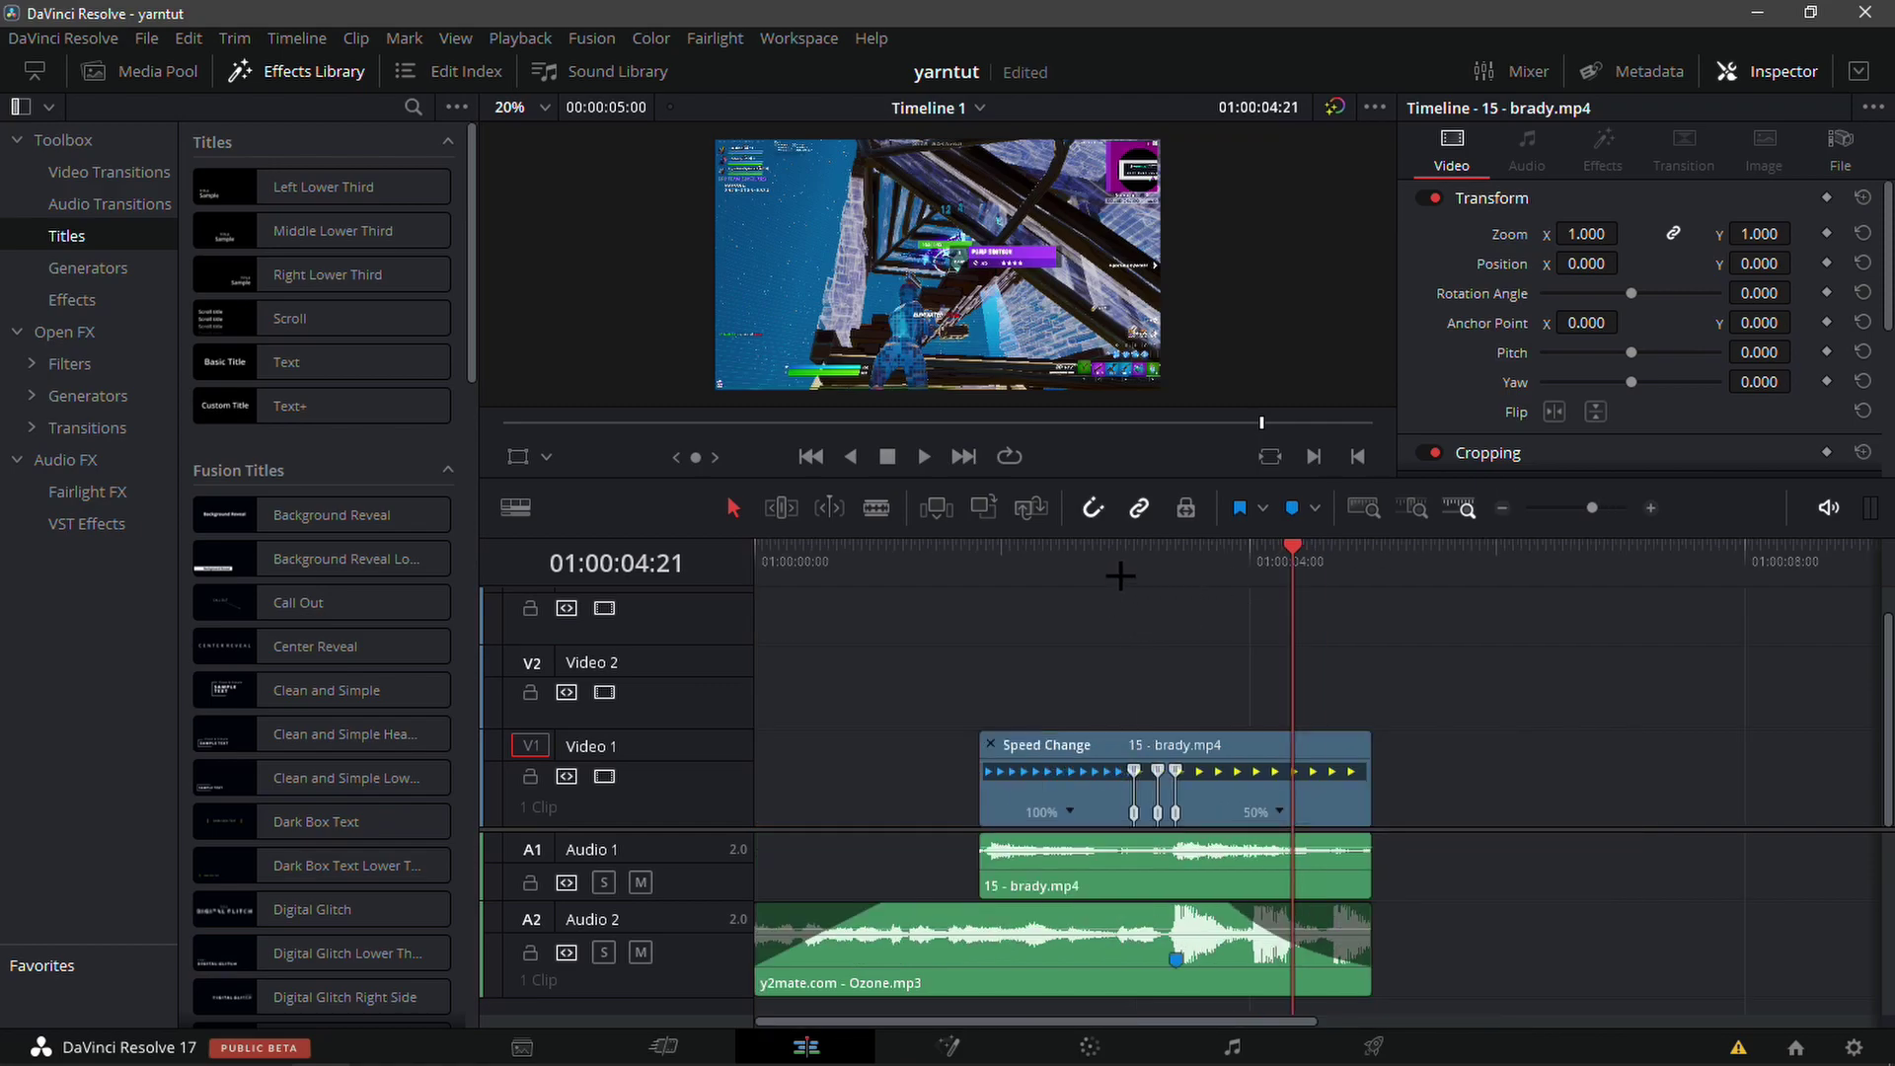
click(1112, 558)
key(space)
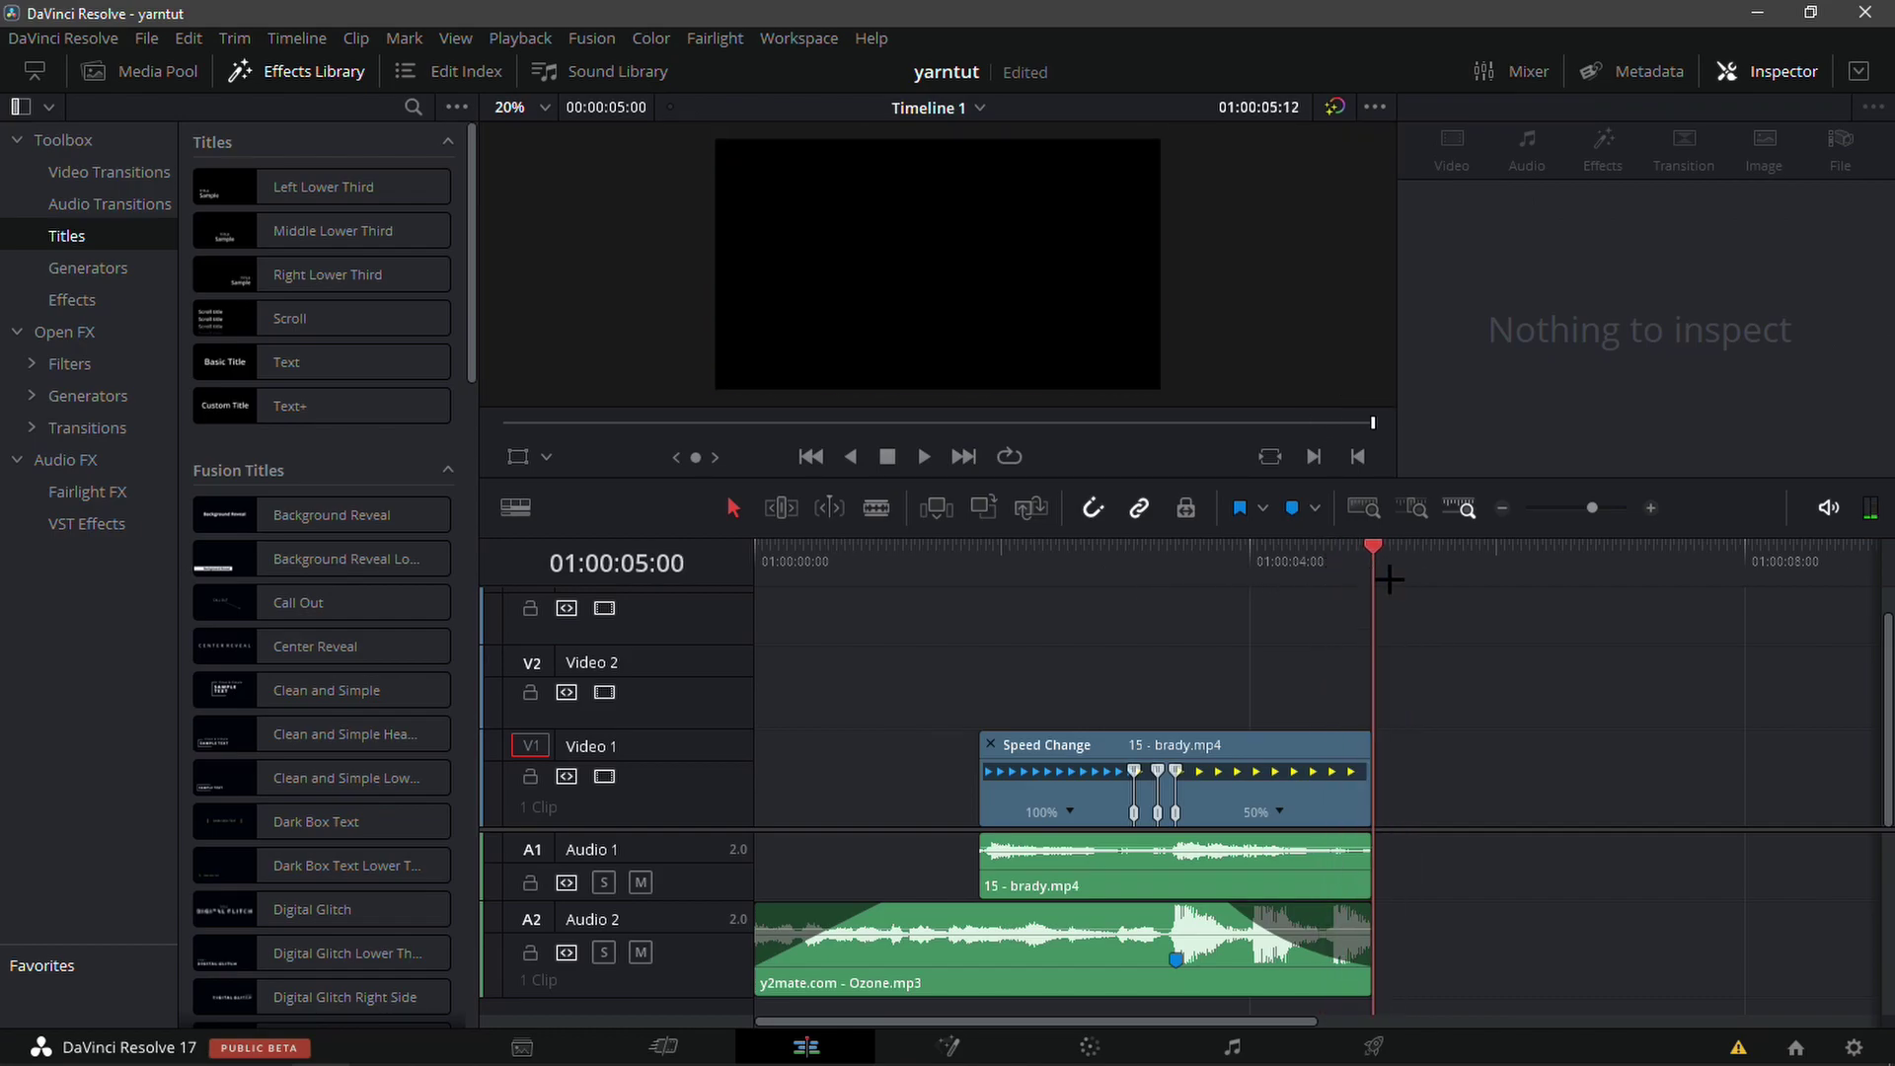
Add an Adjustment Clip on Video 2 running from Marker 1 to the end of the gameplay clip.
click(1173, 664)
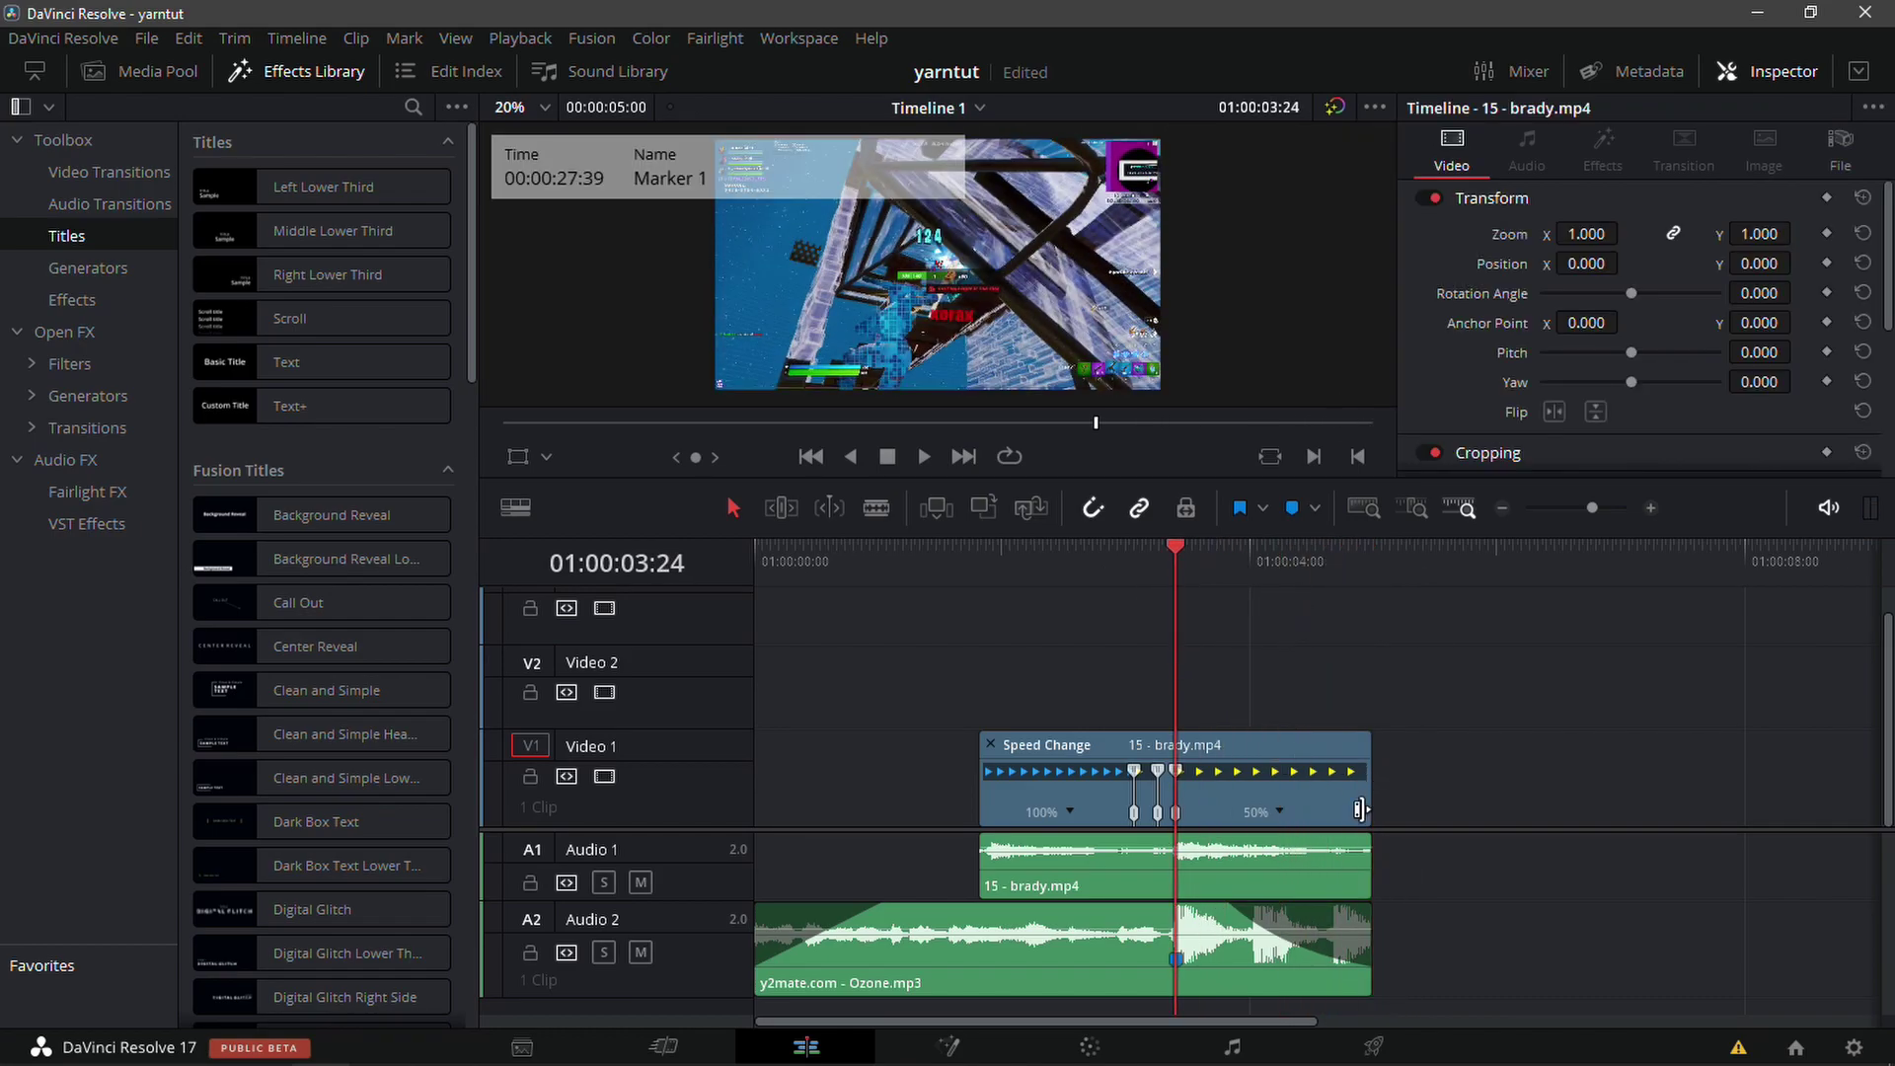
click(60, 299)
drag(321, 187, 1175, 683)
drag(1781, 679, 1372, 681)
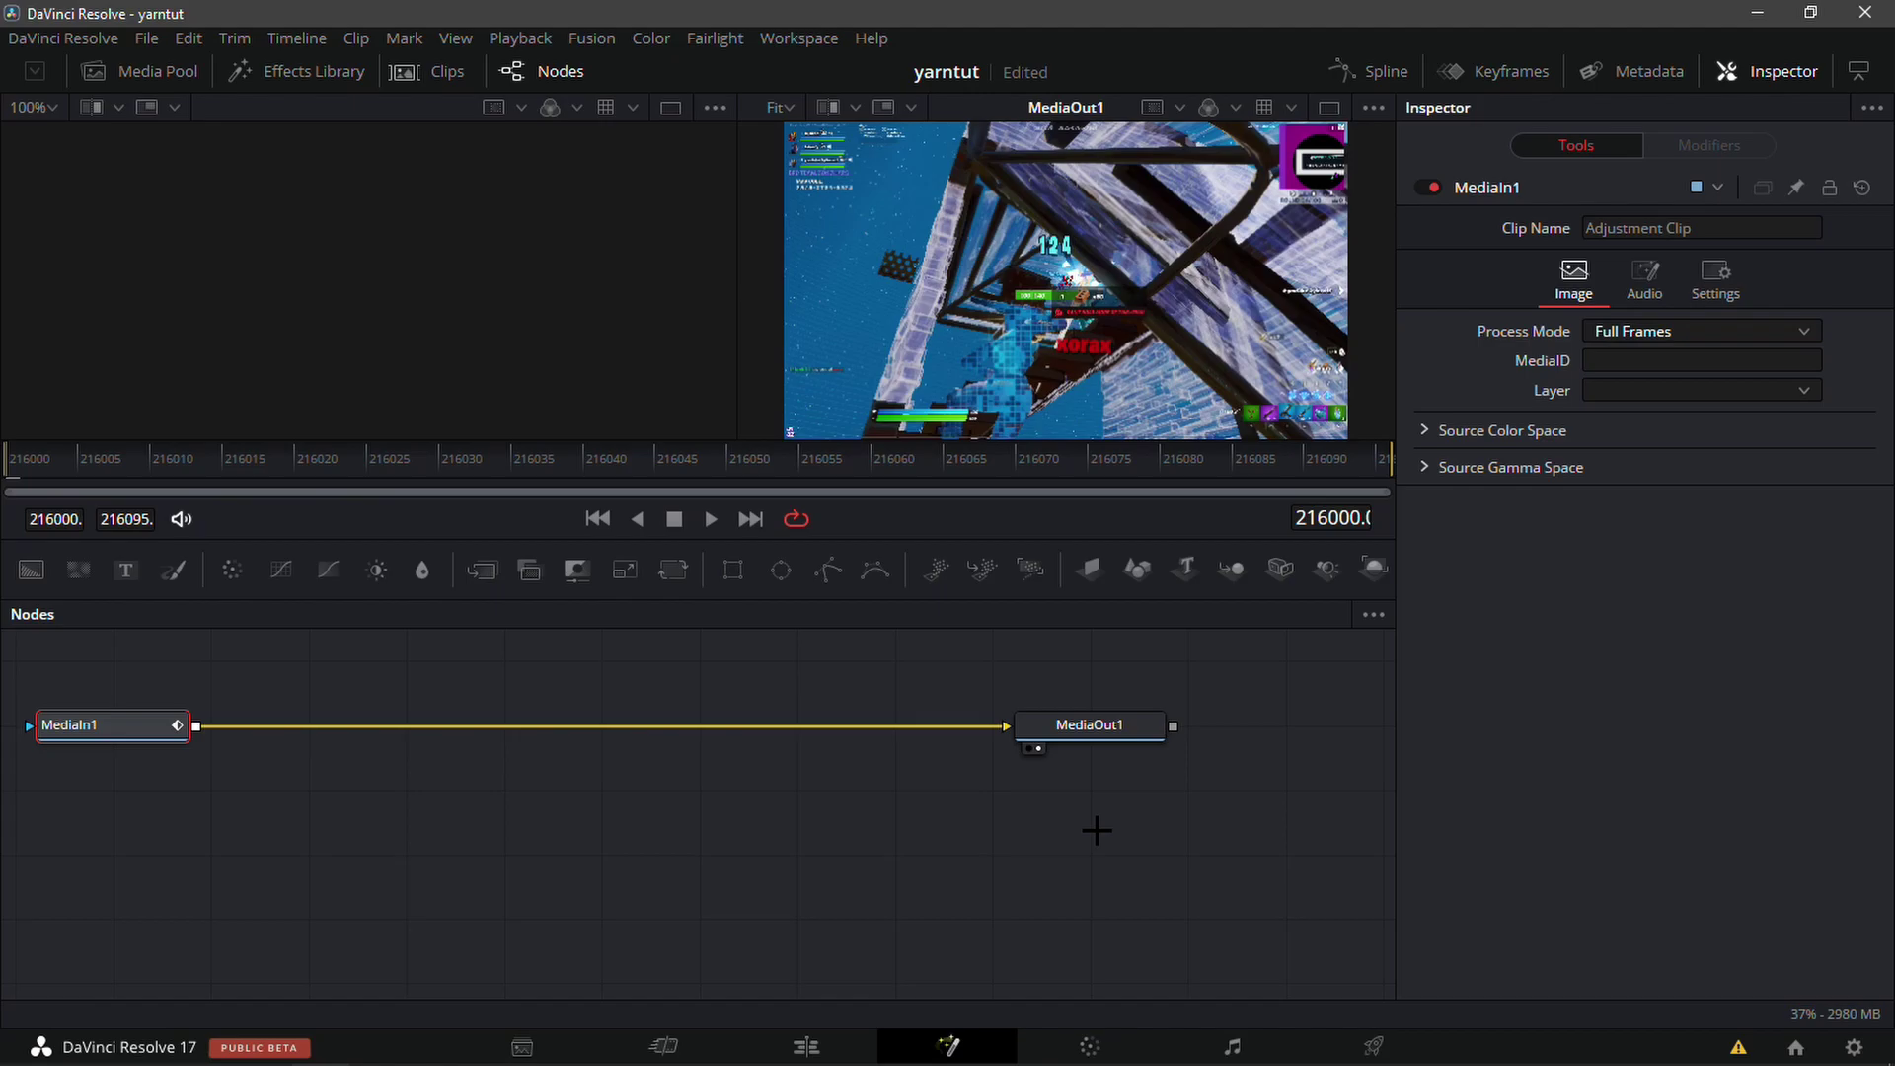
Bring YarnGodImpact.setting from File Explorer into the adjustment clip's Fusion composition and connect its glow, shake and flicker nodes between MediaIn1 and MediaOut1.
key(super)
text(f)
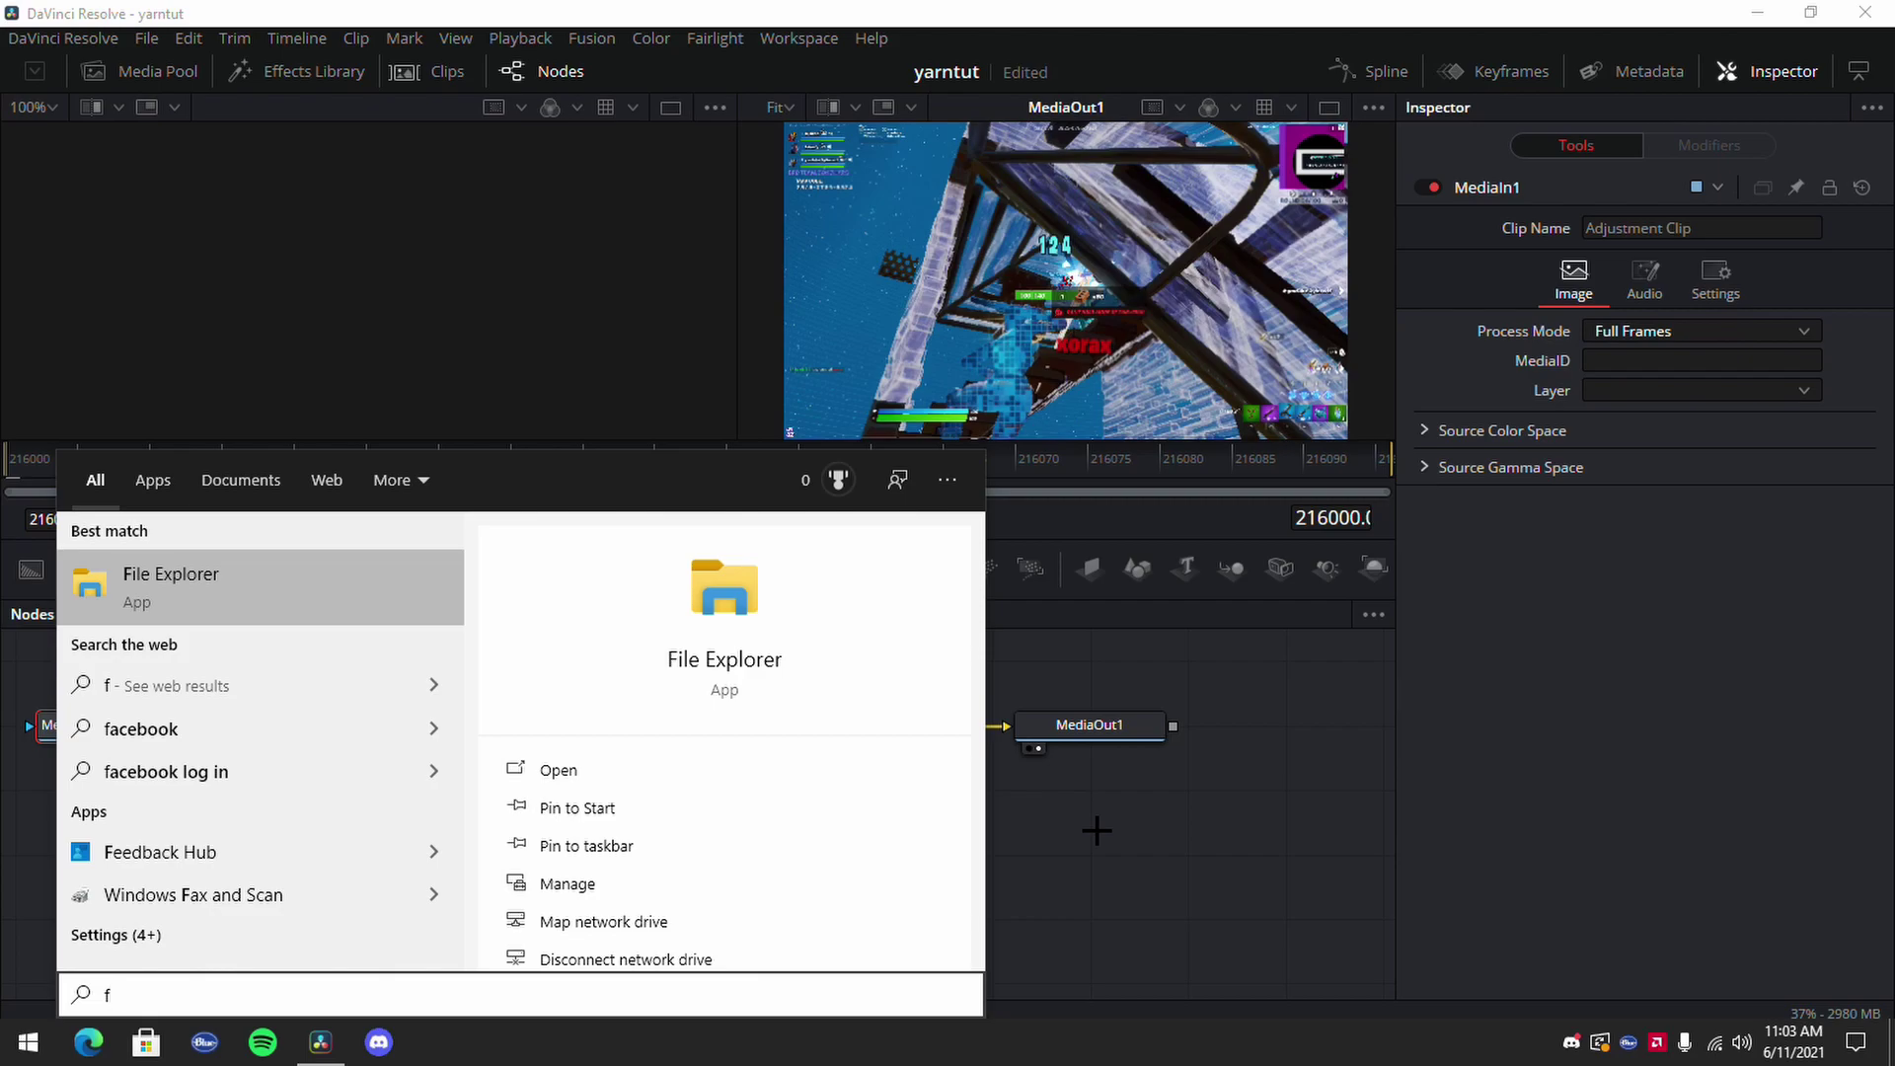
key(Return)
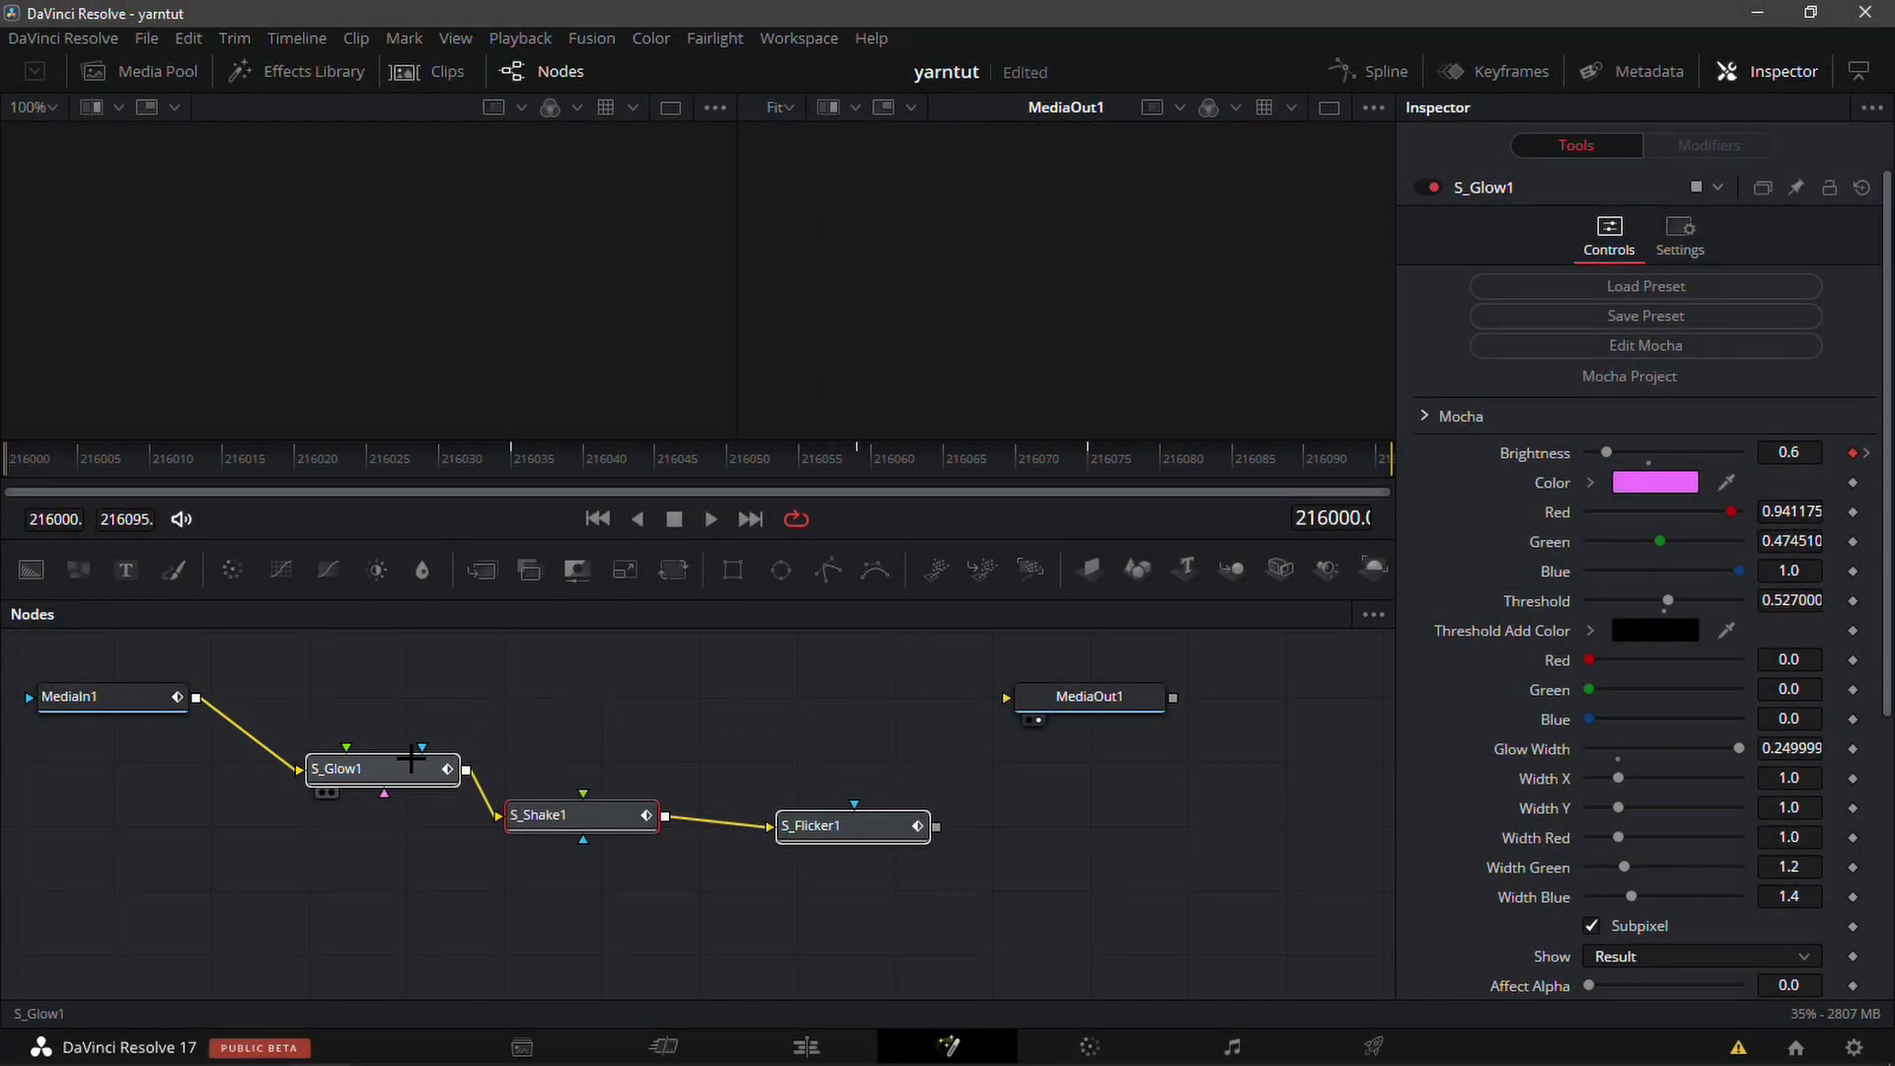
drag(935, 826, 1006, 697)
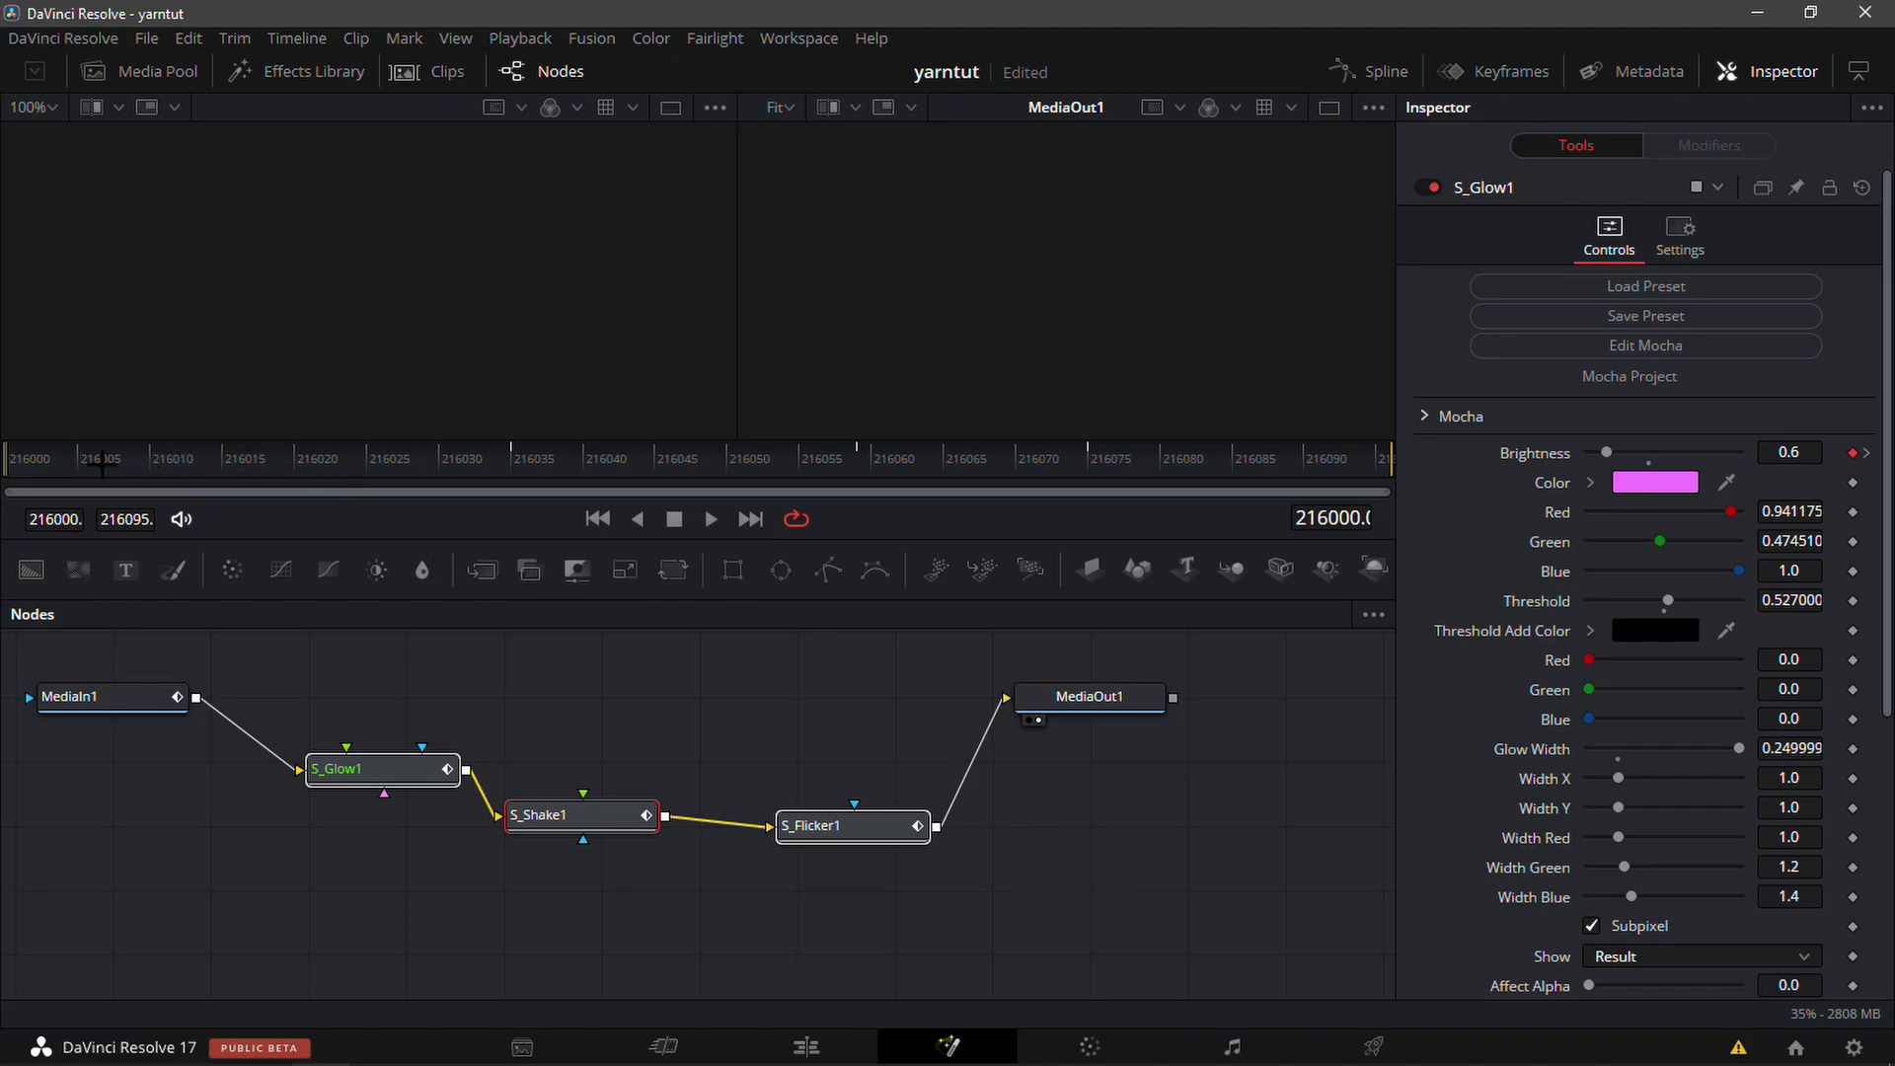
click(606, 676)
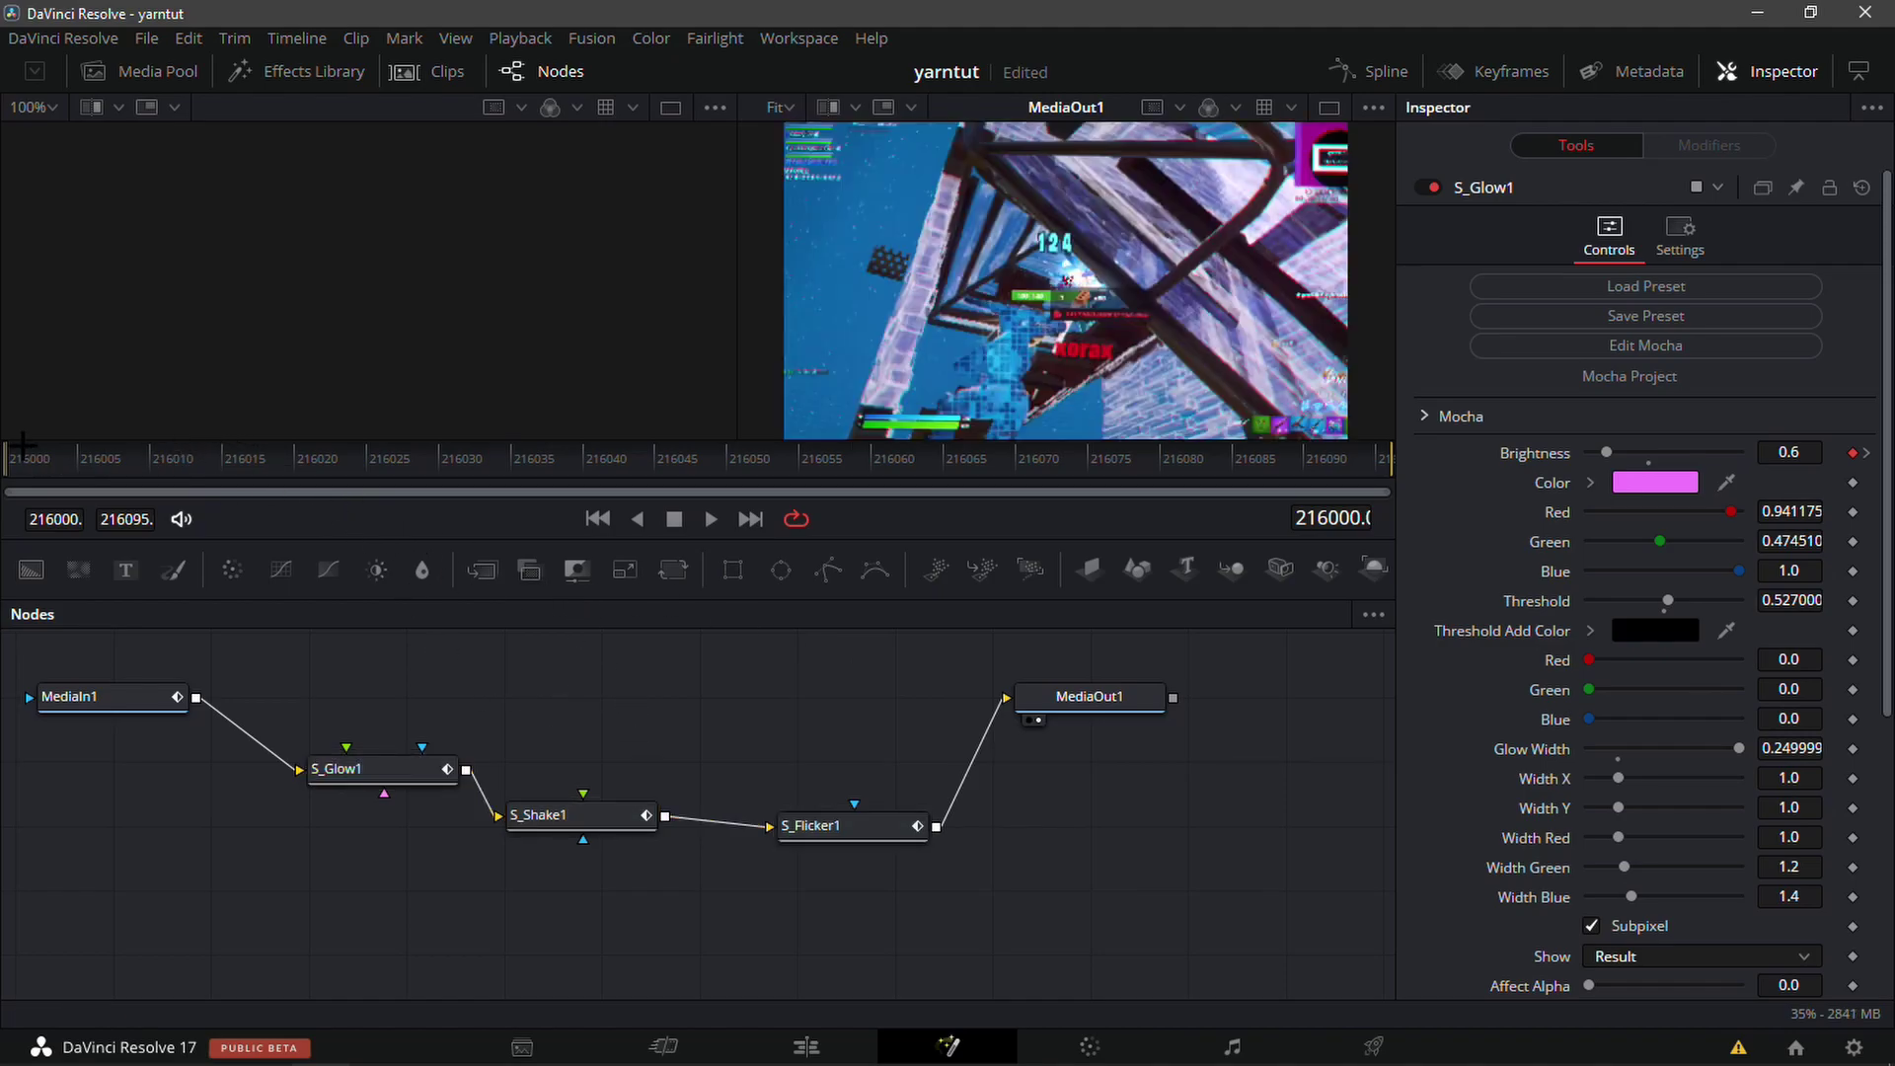
Locate where the impact animation ends using the effect nodes' keyframes, and trim the adjustment clip's end there, at 01:00:04:23.
drag(14, 457, 909, 523)
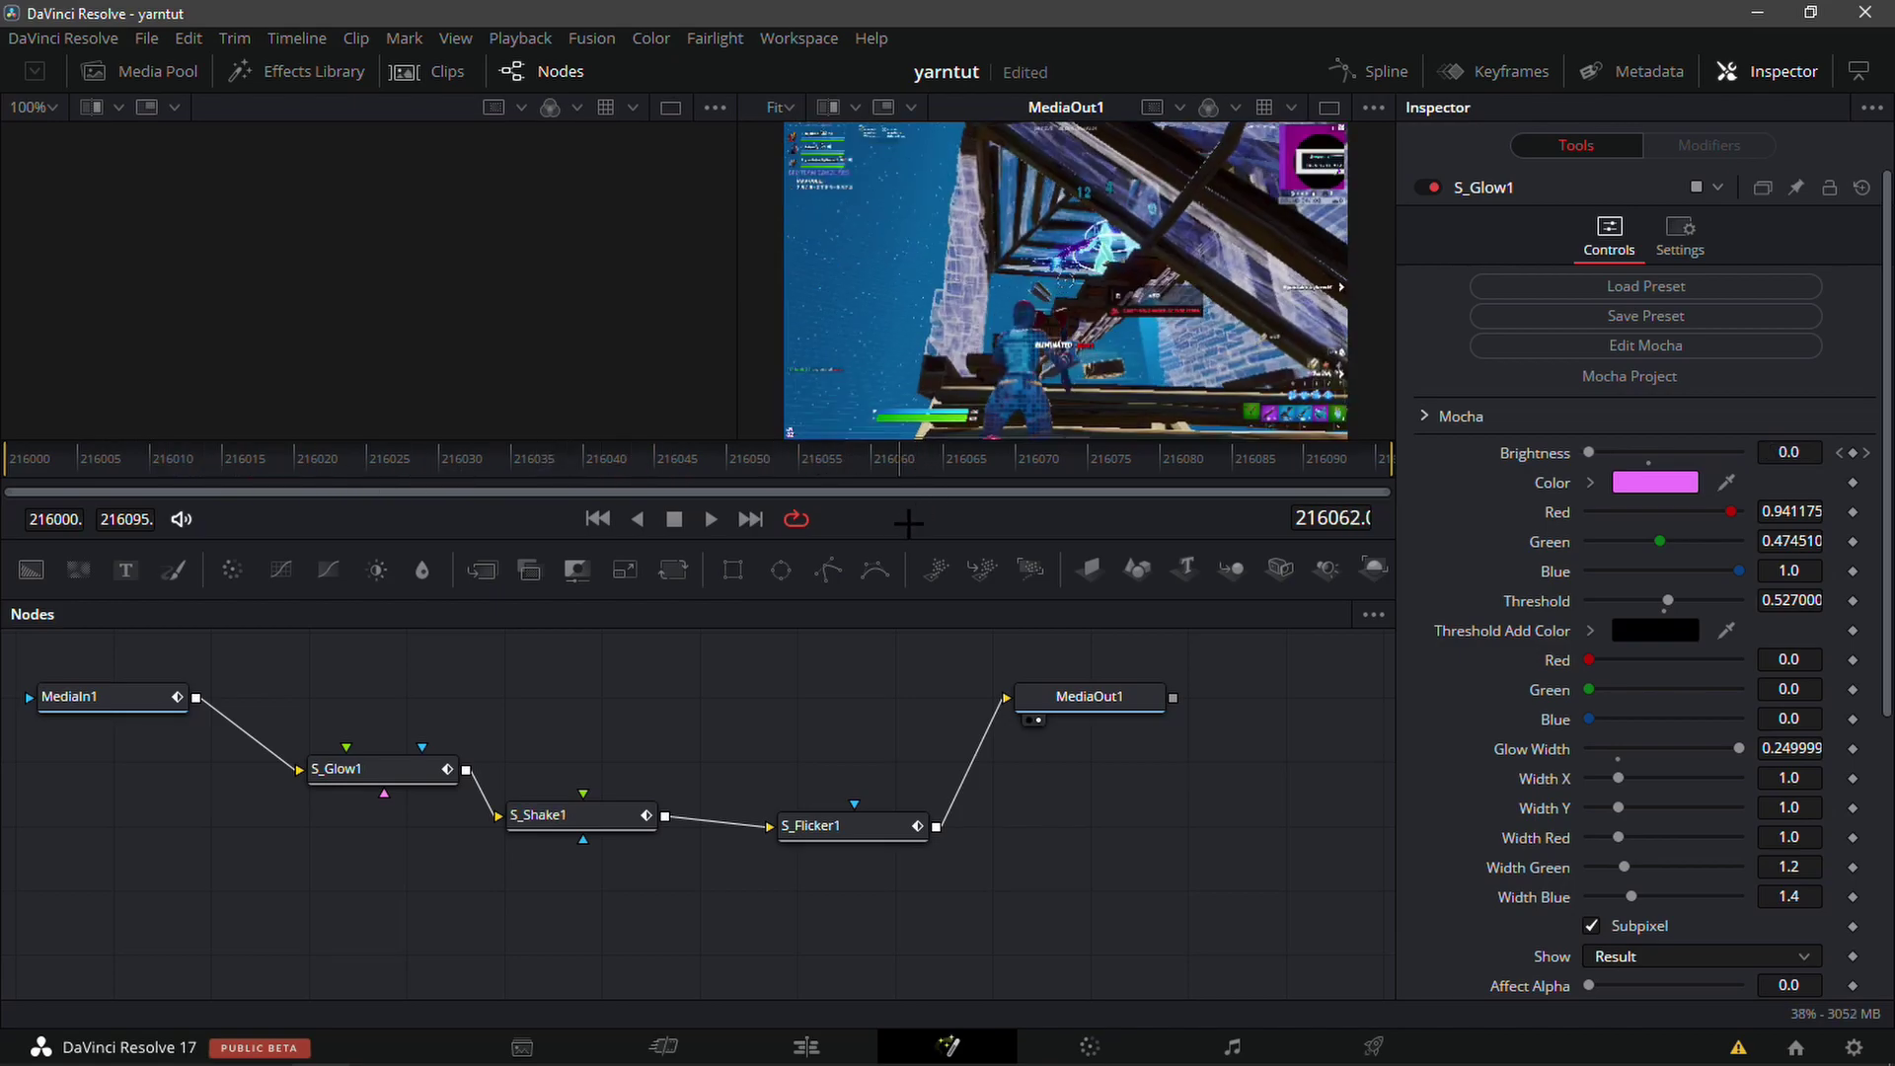
click(592, 818)
click(839, 825)
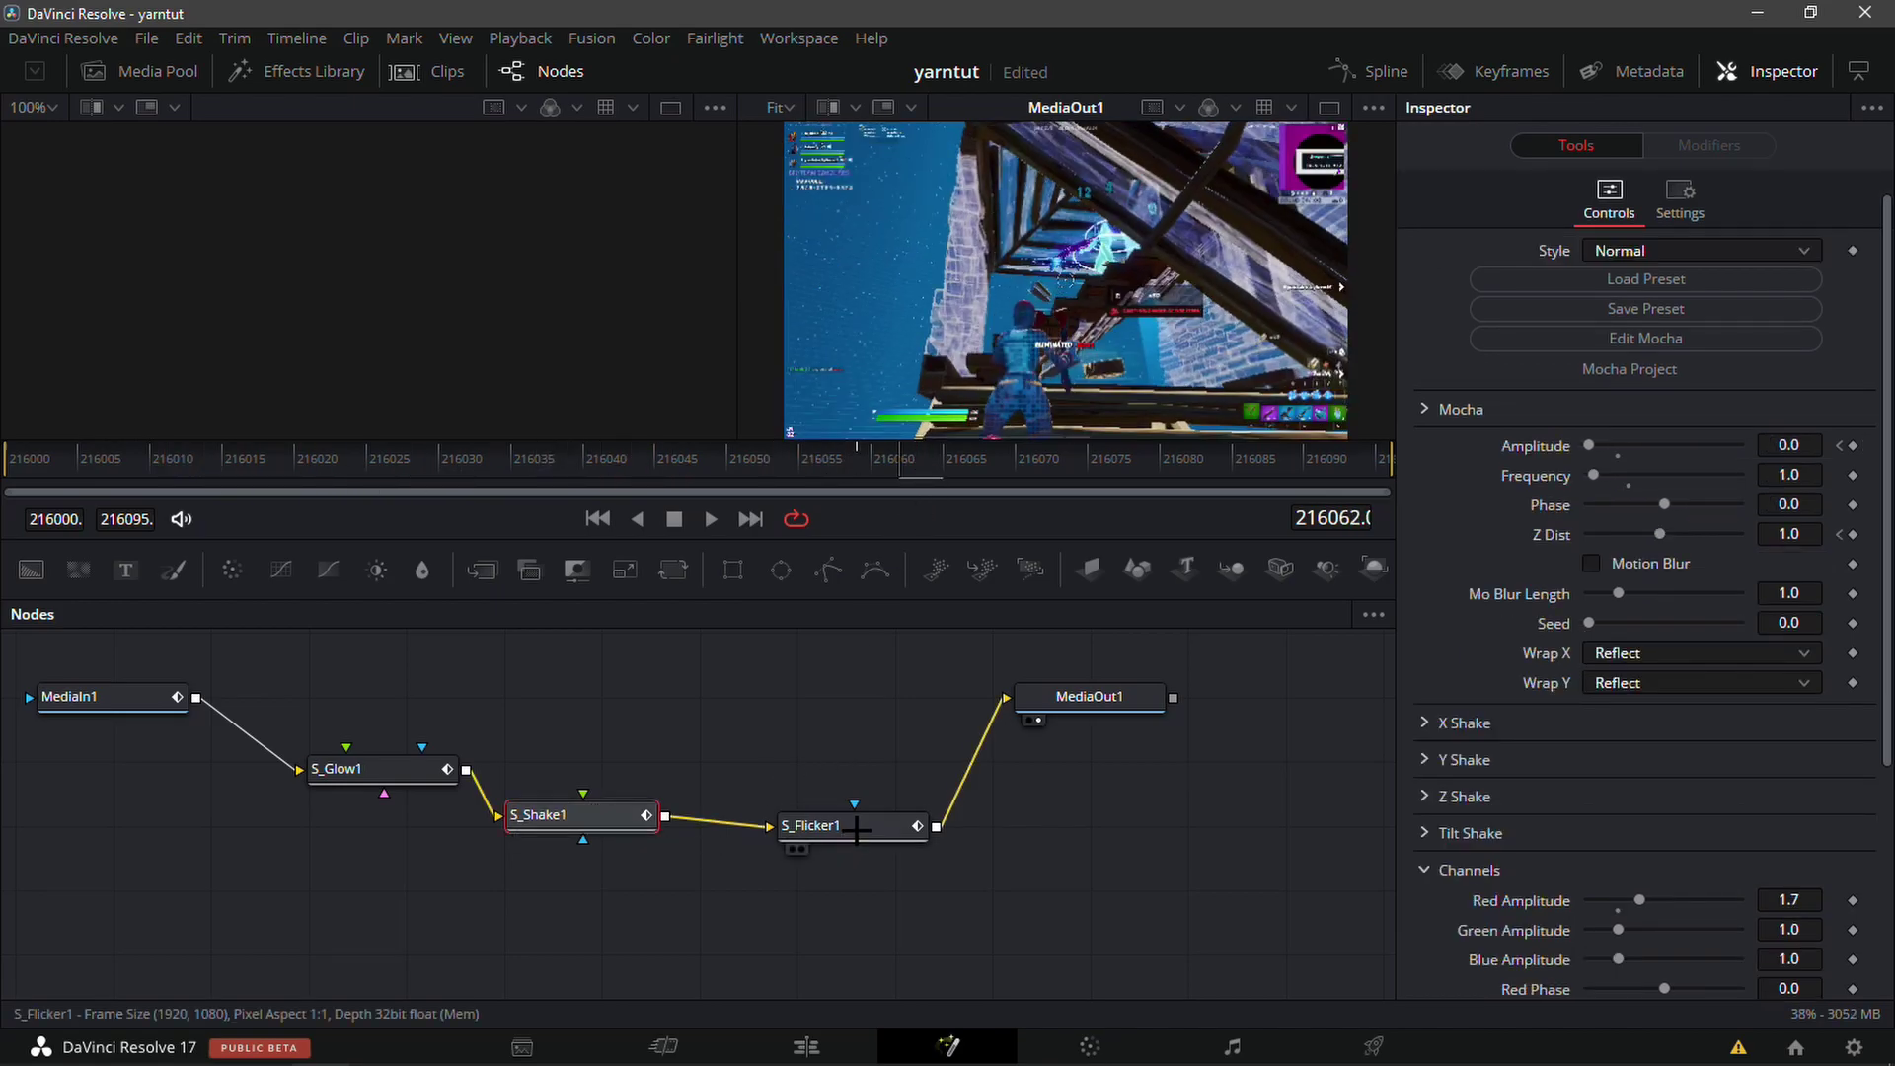
click(439, 765)
click(592, 815)
click(867, 462)
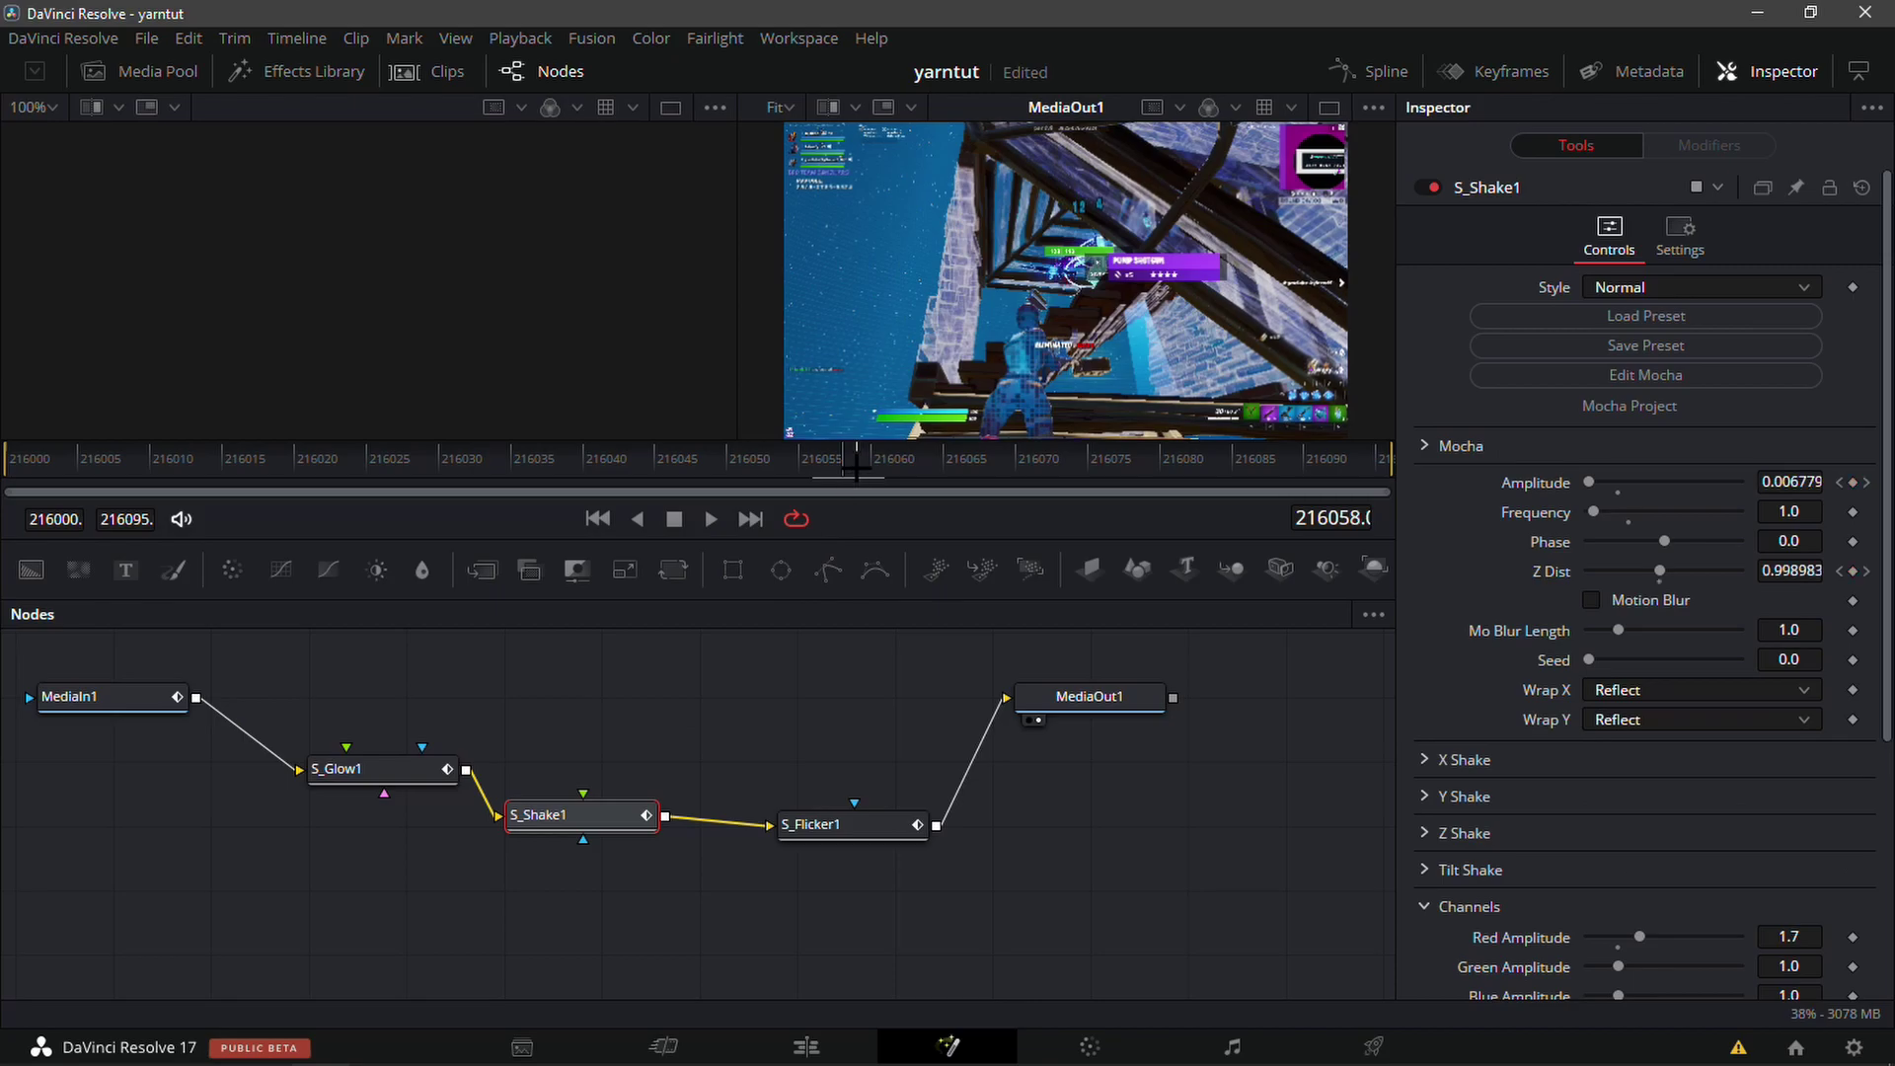
click(850, 943)
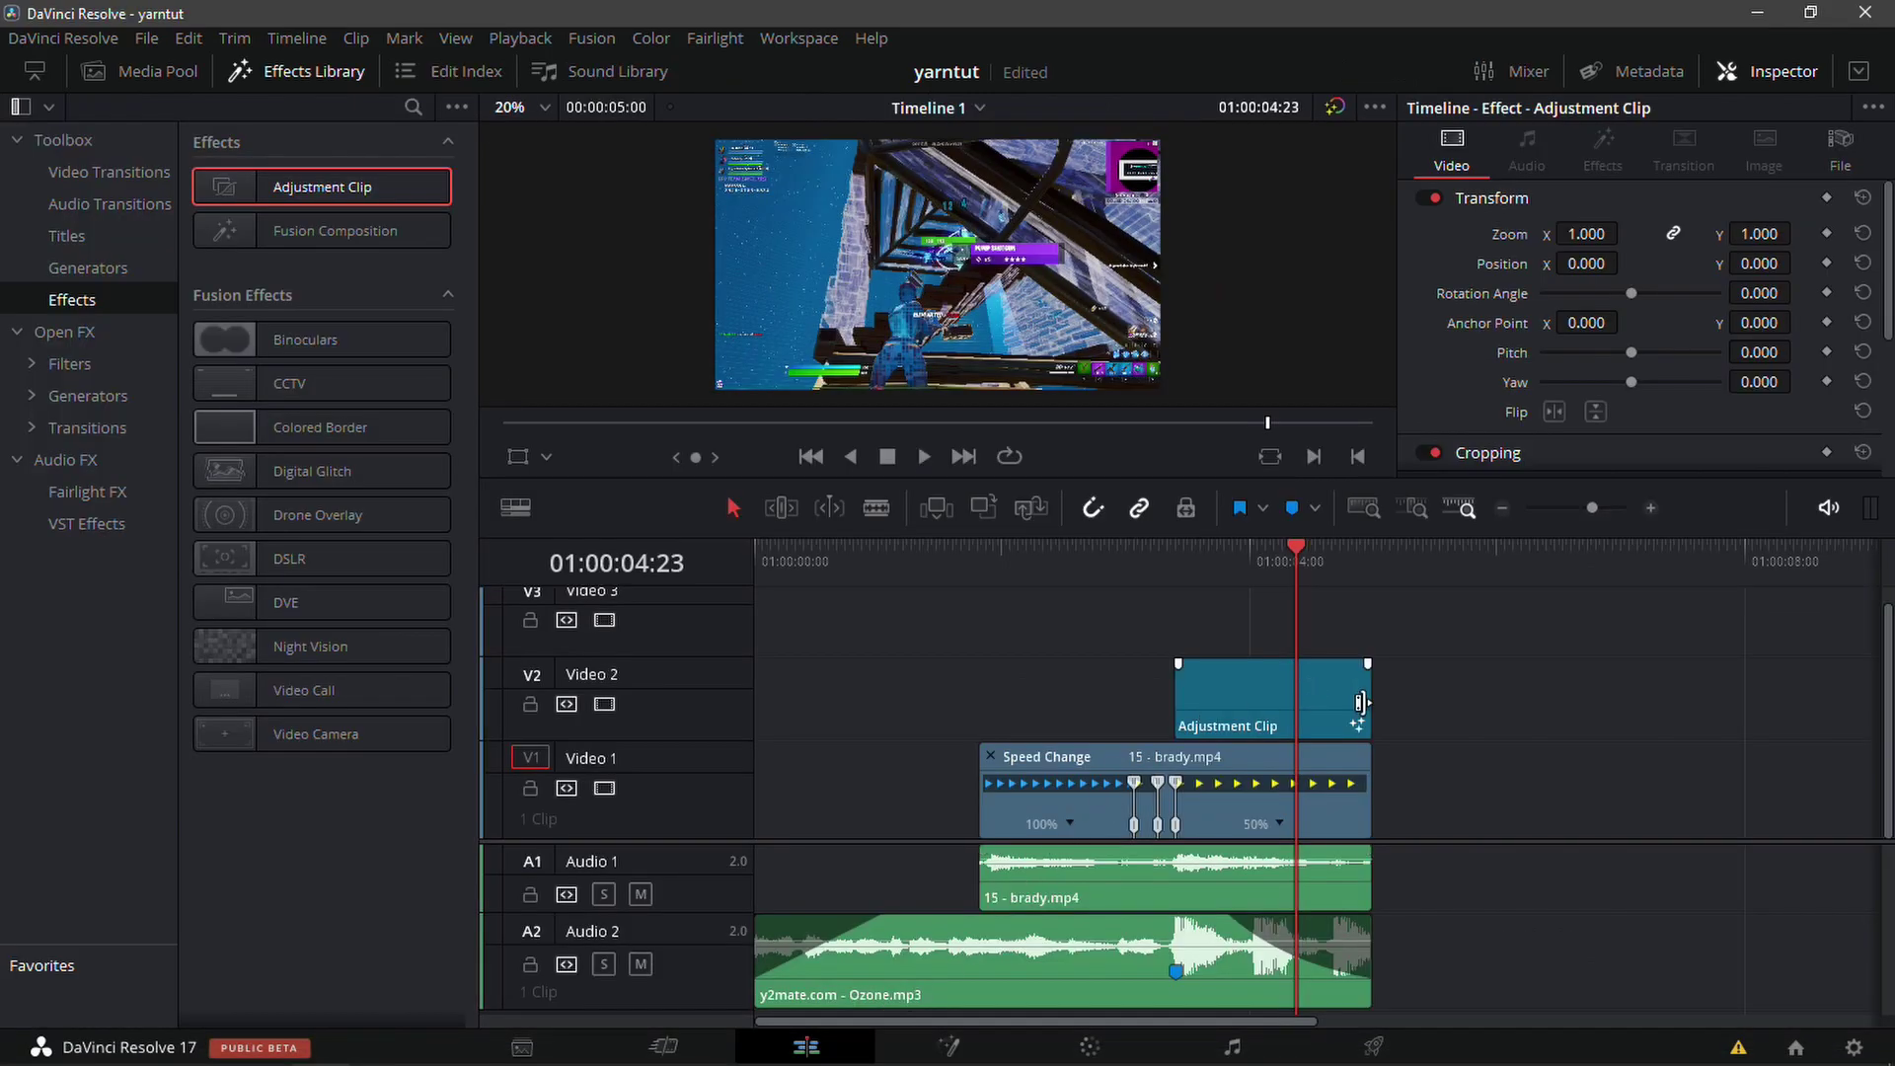
drag(1361, 703, 1294, 704)
Play back the section around the adjustment clip to check the impact effect on the beat.
drag(1181, 562, 1138, 587)
key(space)
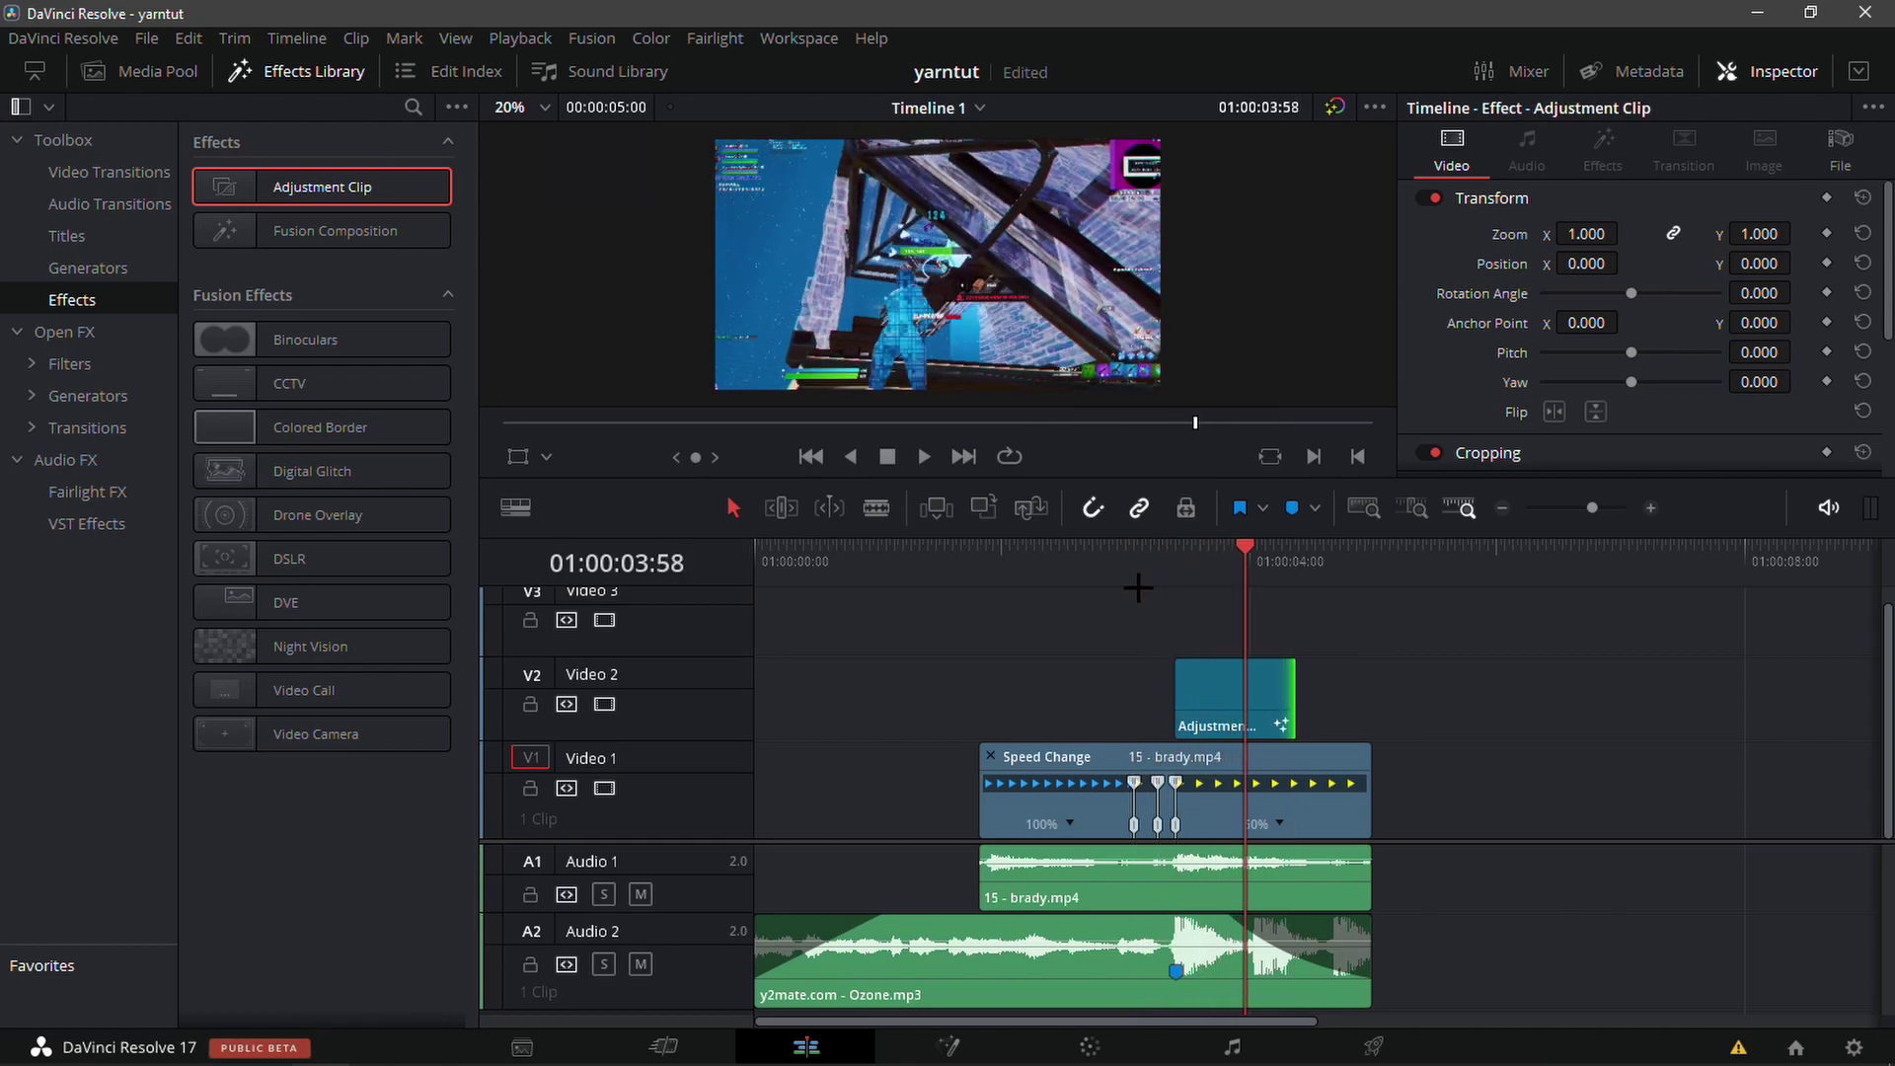
drag(1234, 570, 1178, 580)
click(1650, 508)
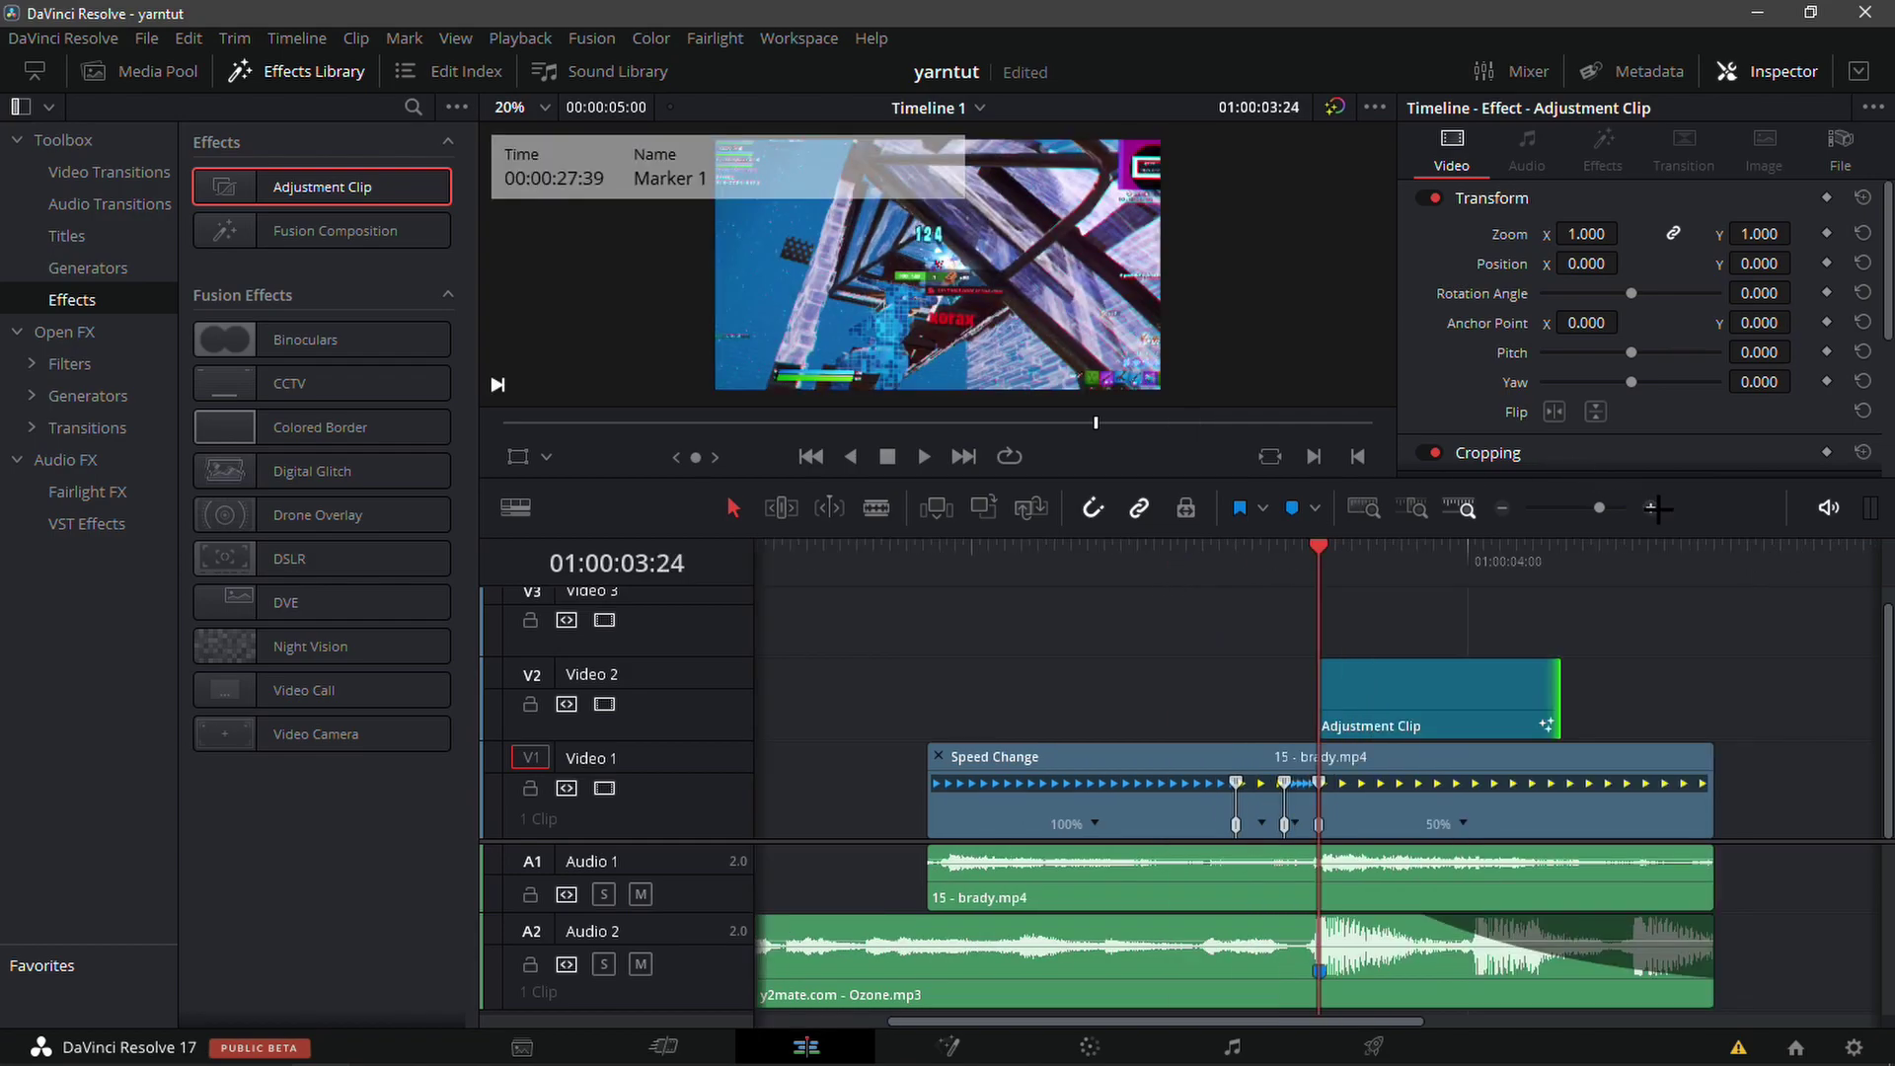
key(space)
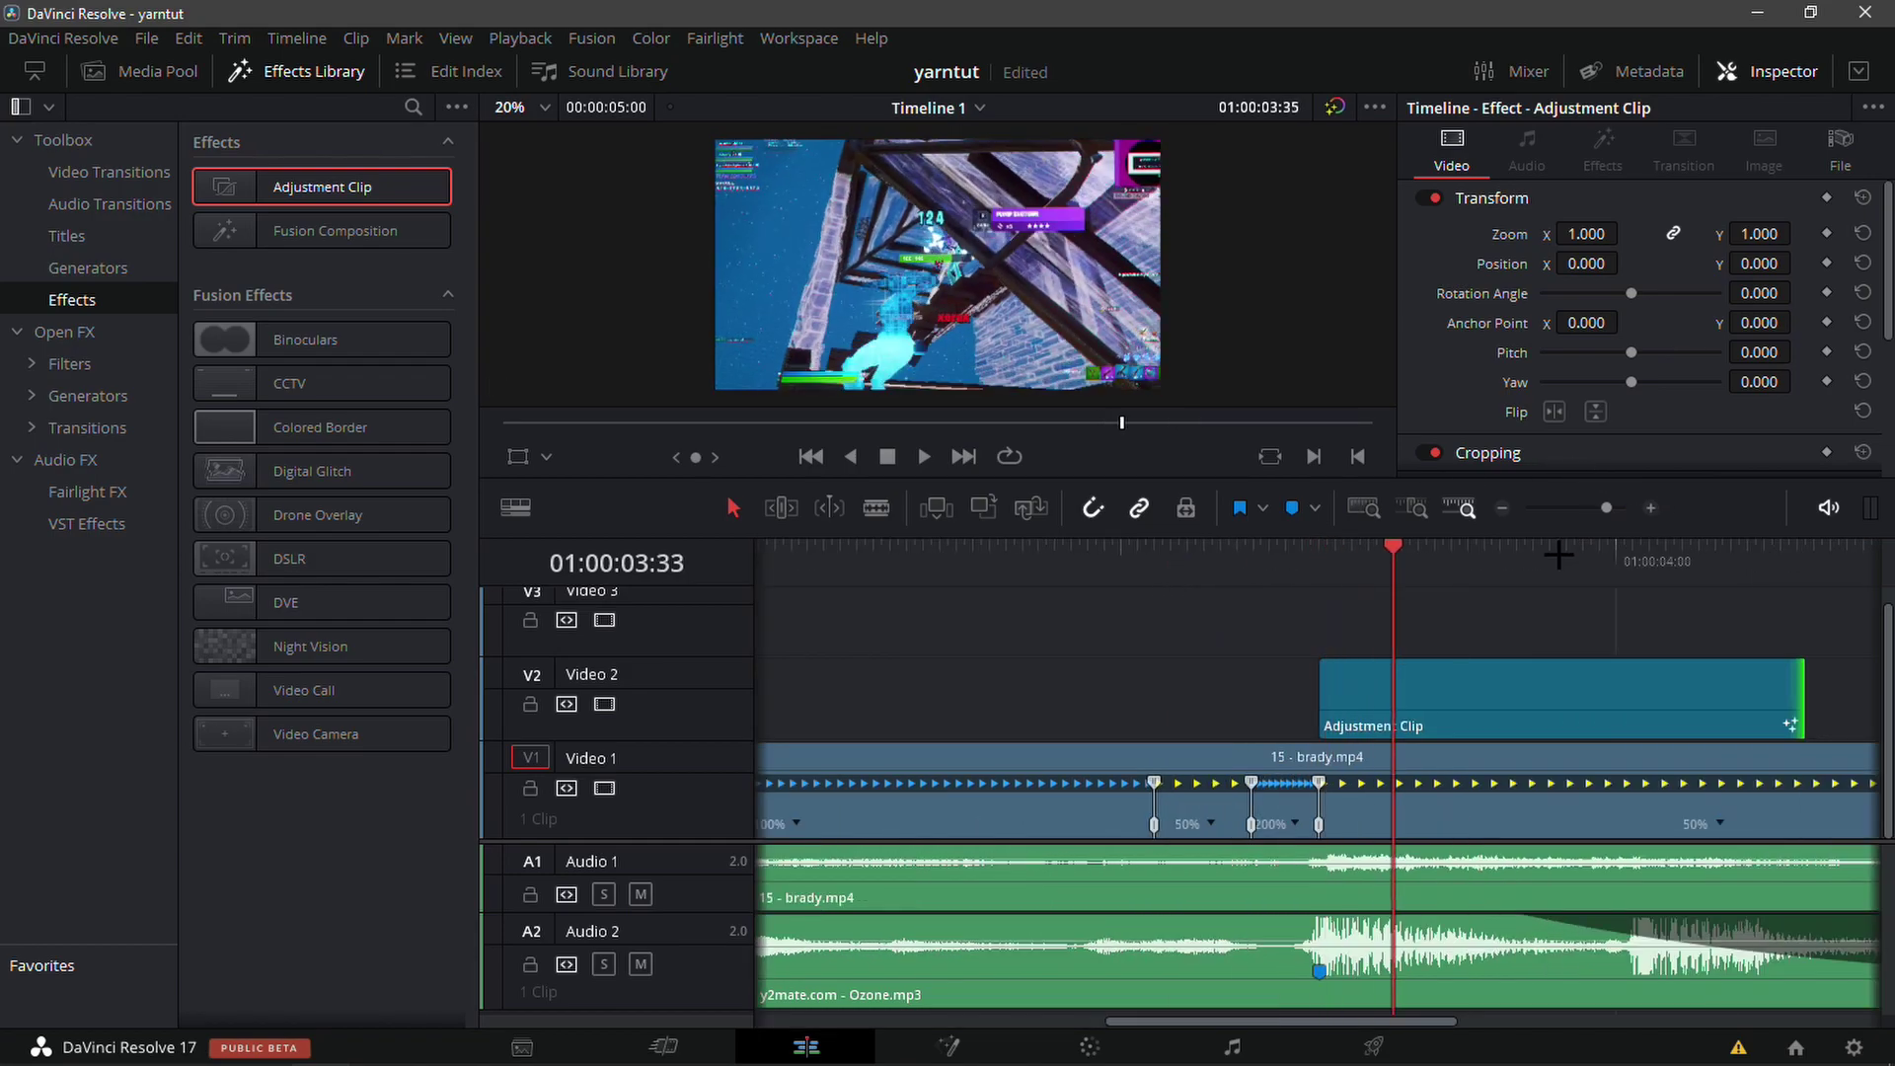
click(1502, 510)
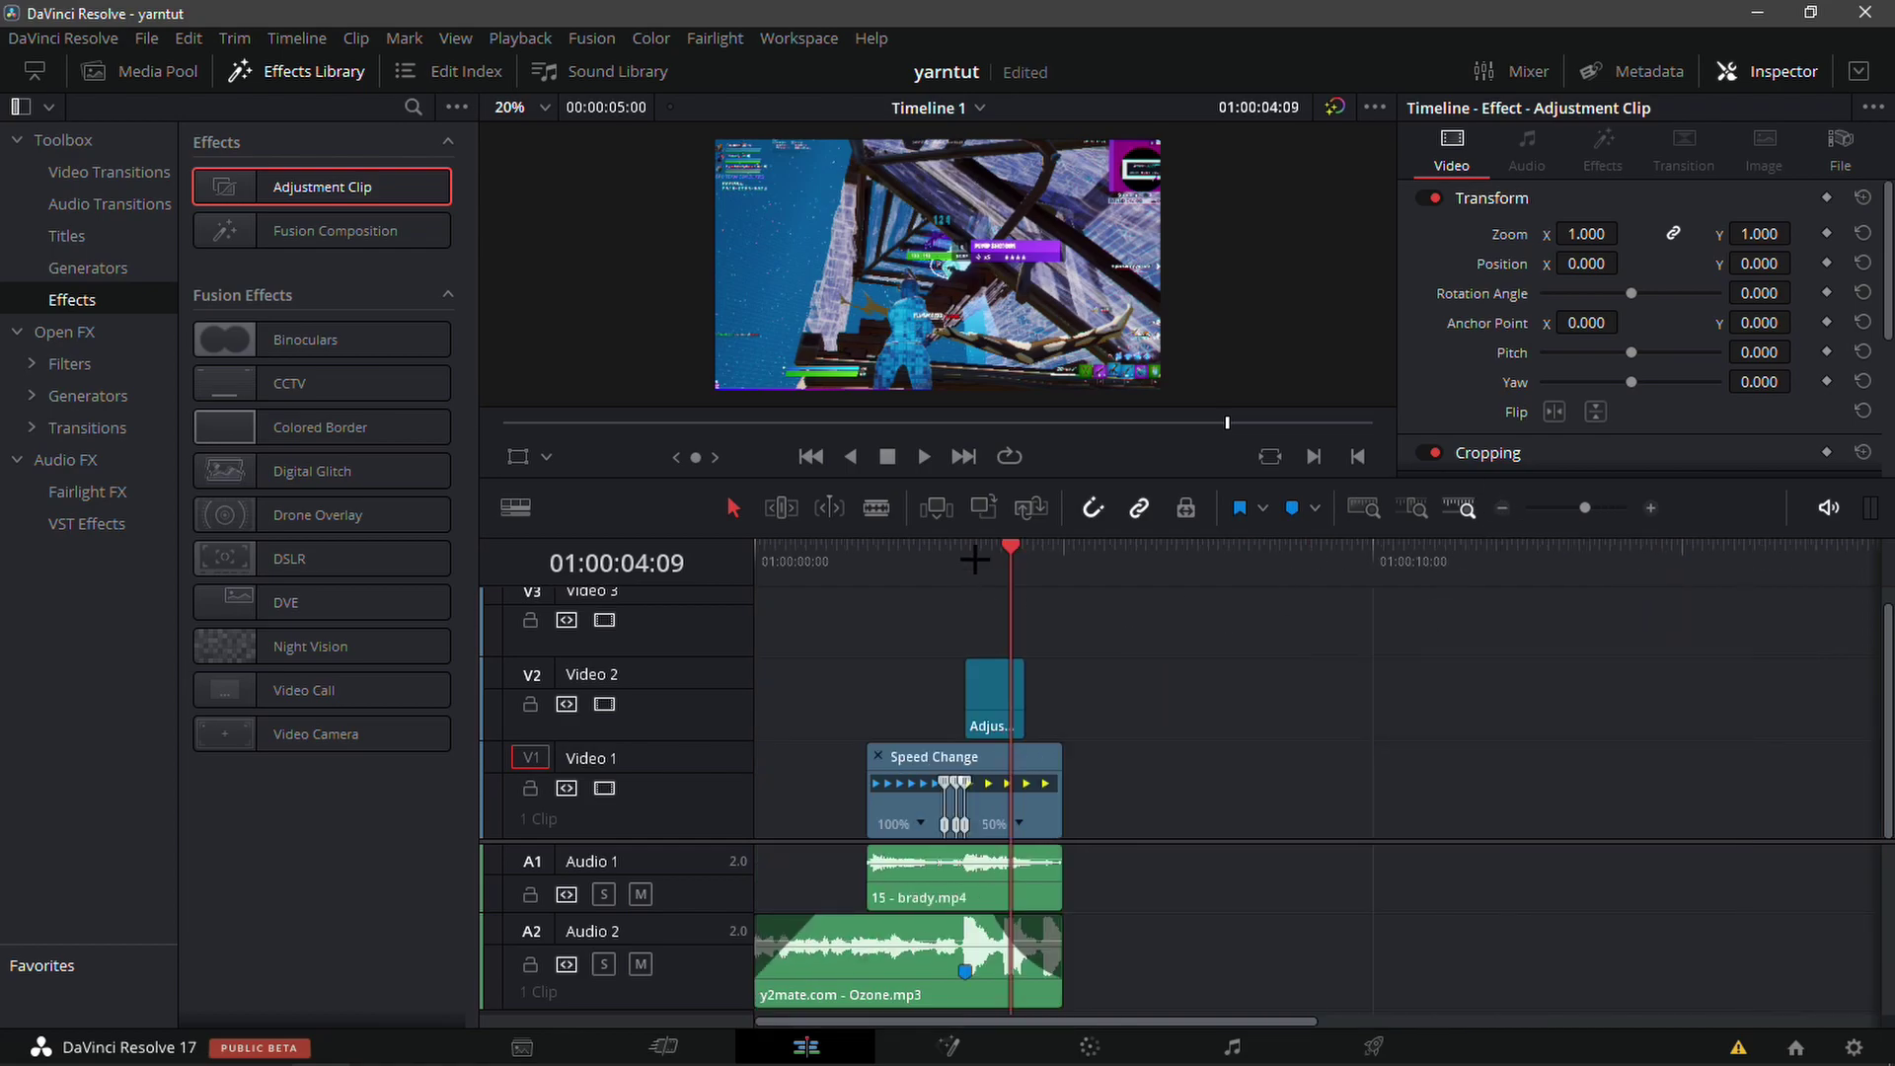
Bring YarnCC.setting into the gameplay clip's Fusion composition and connect its Sharpen1 and BrightnessContrast1 nodes between MediaIn1 and MediaOut1.
drag(975, 559, 912, 575)
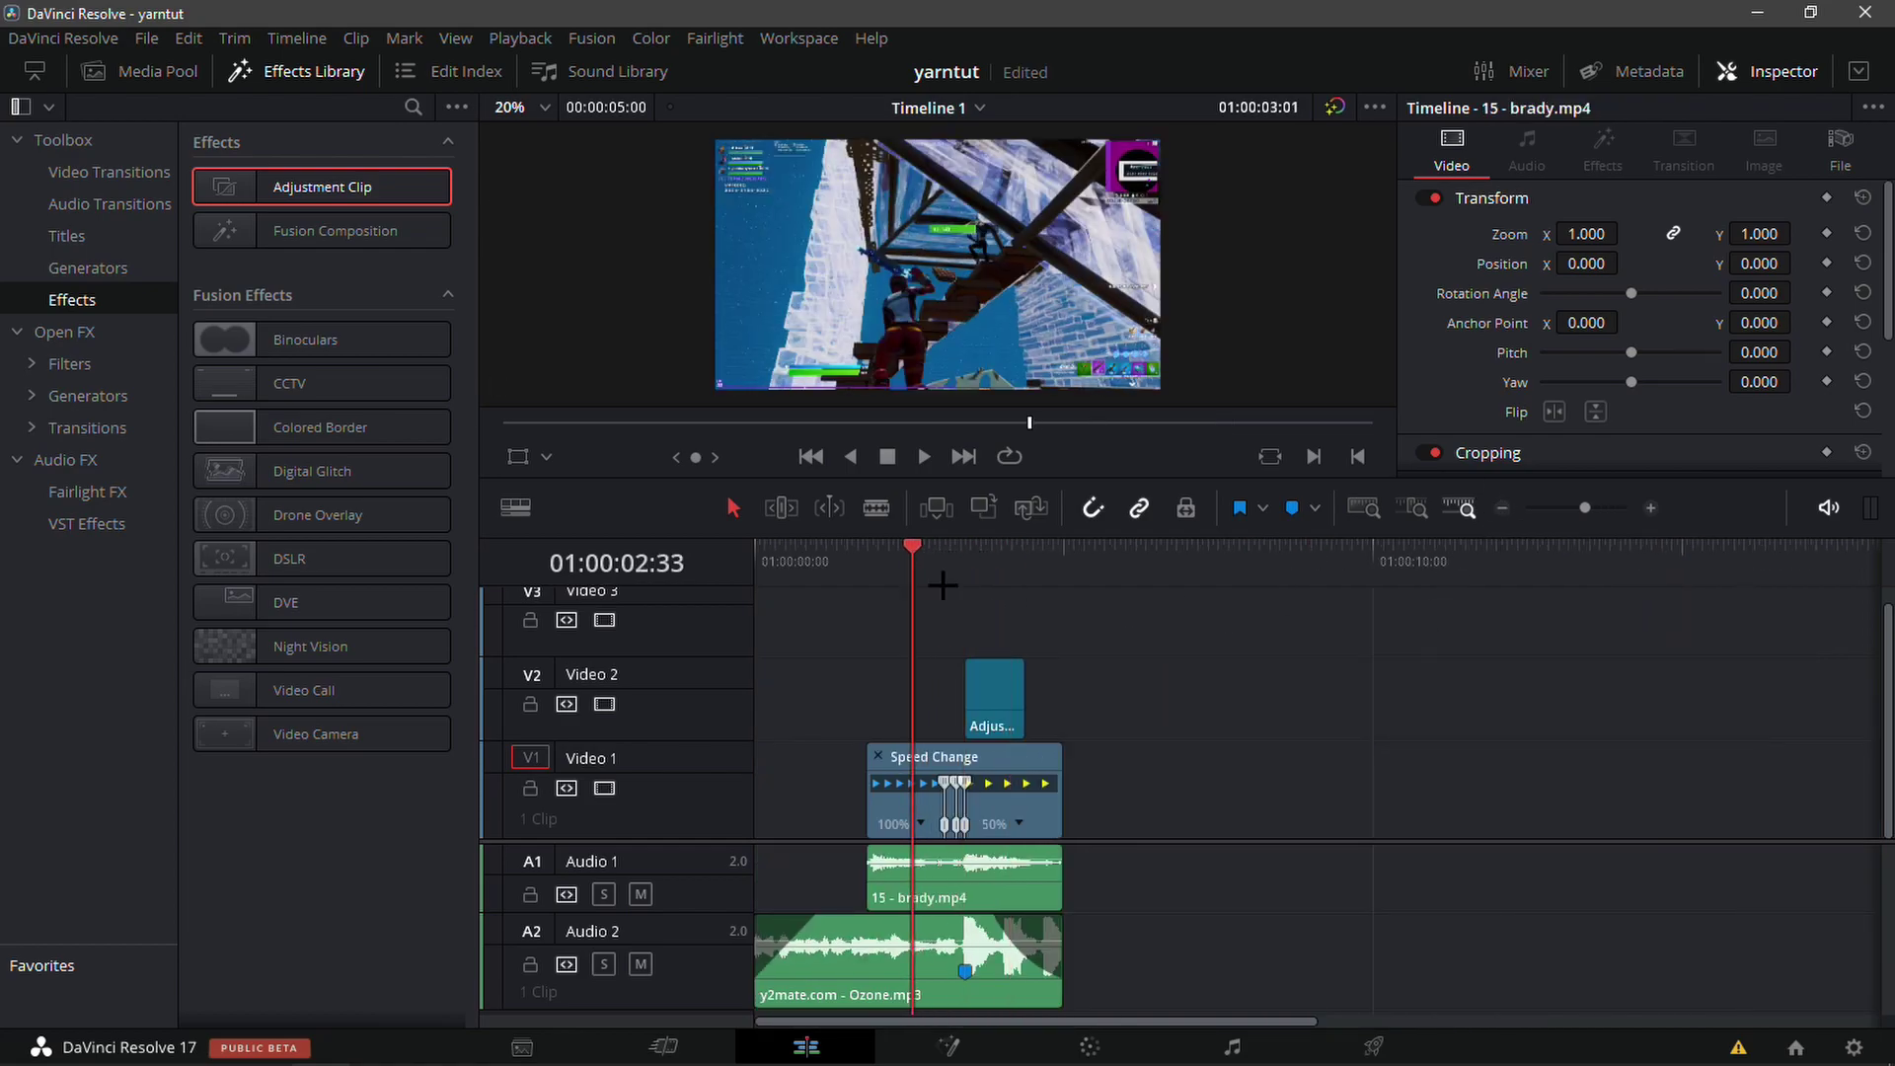
click(1653, 506)
click(1246, 703)
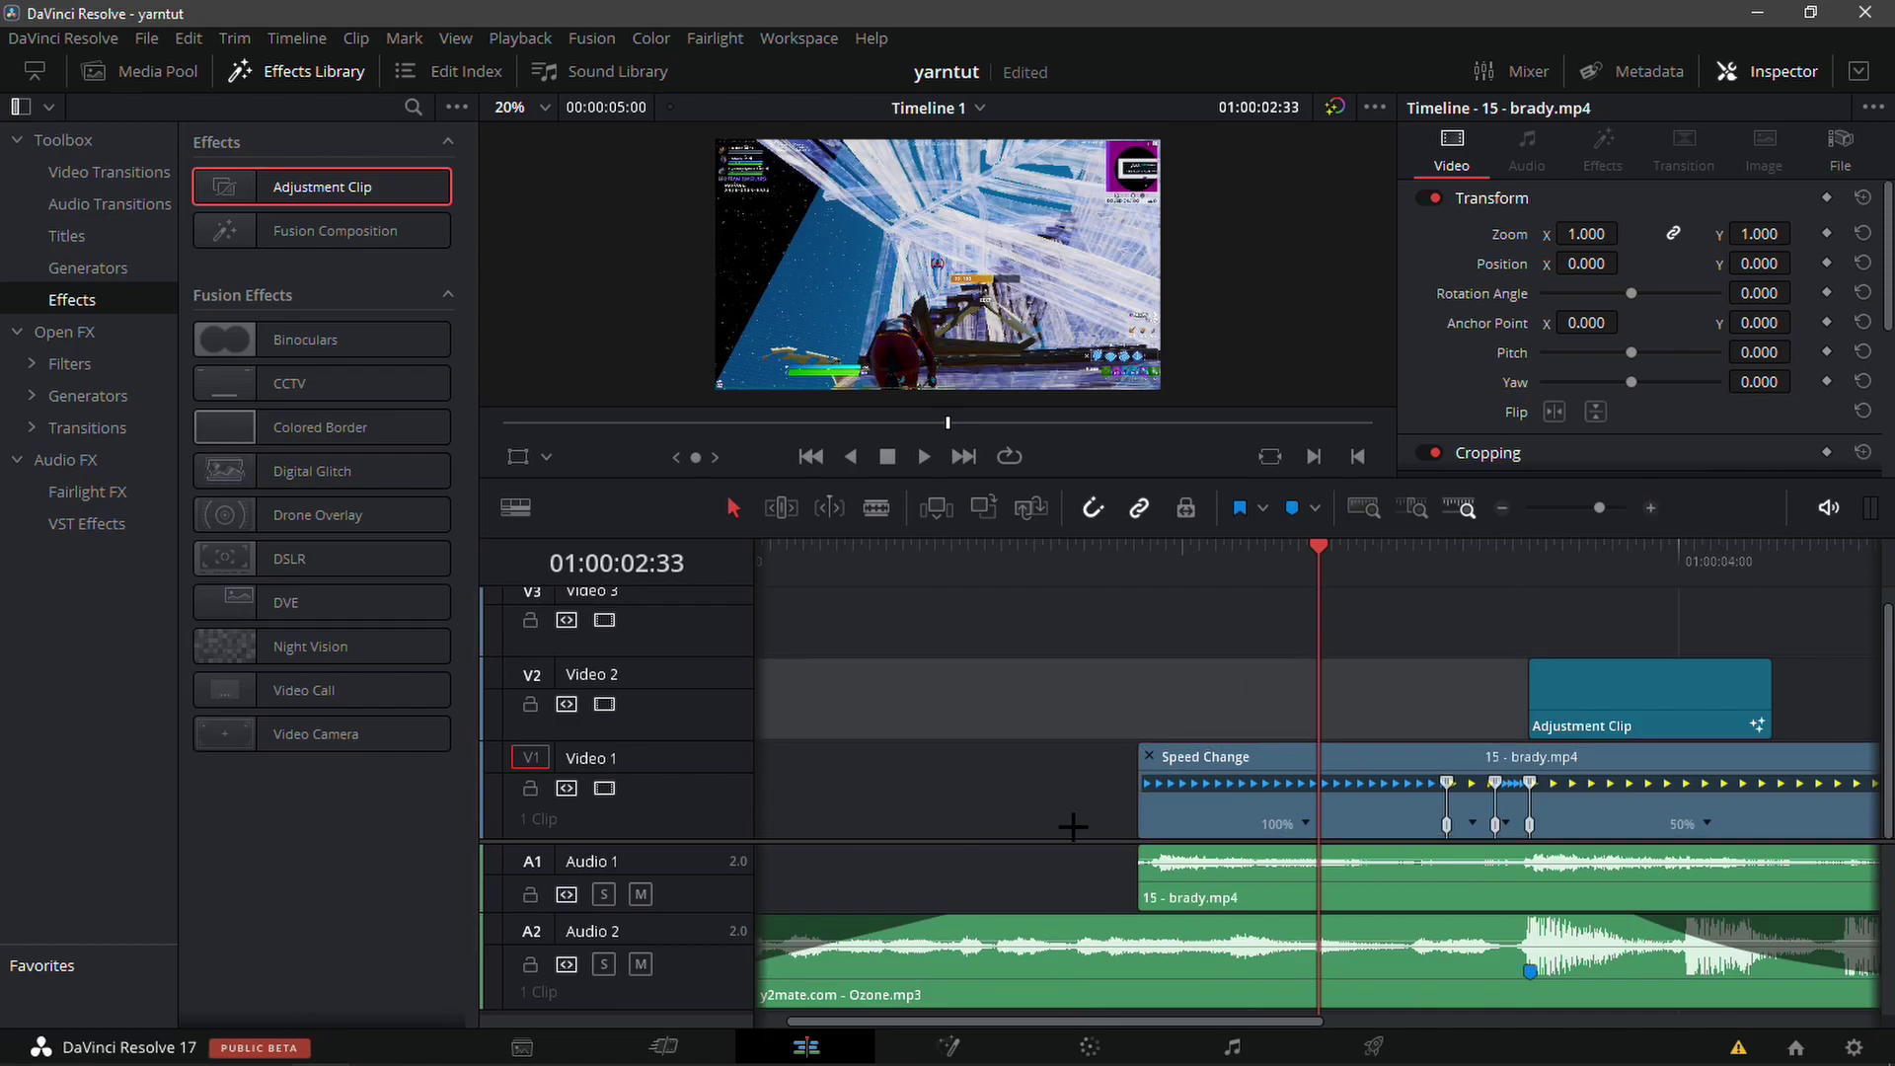
click(947, 1045)
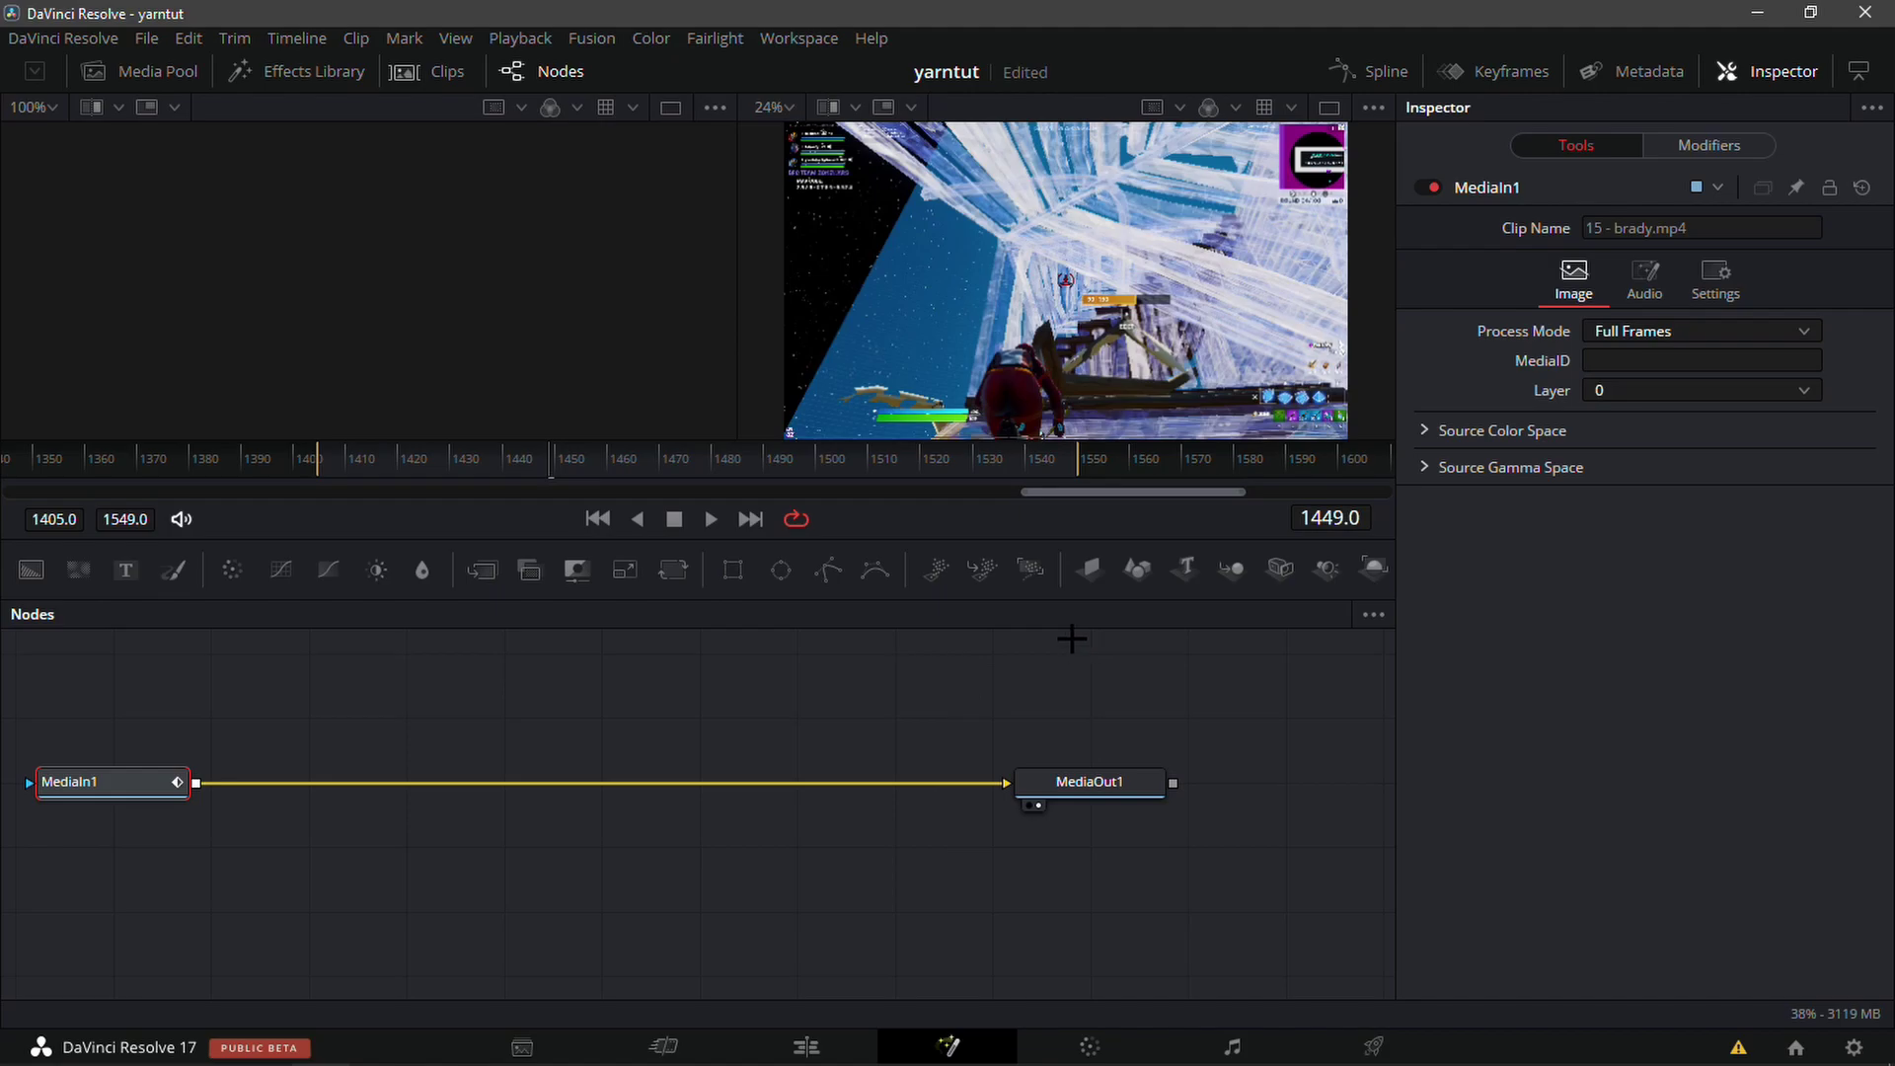
key(alt+Tab)
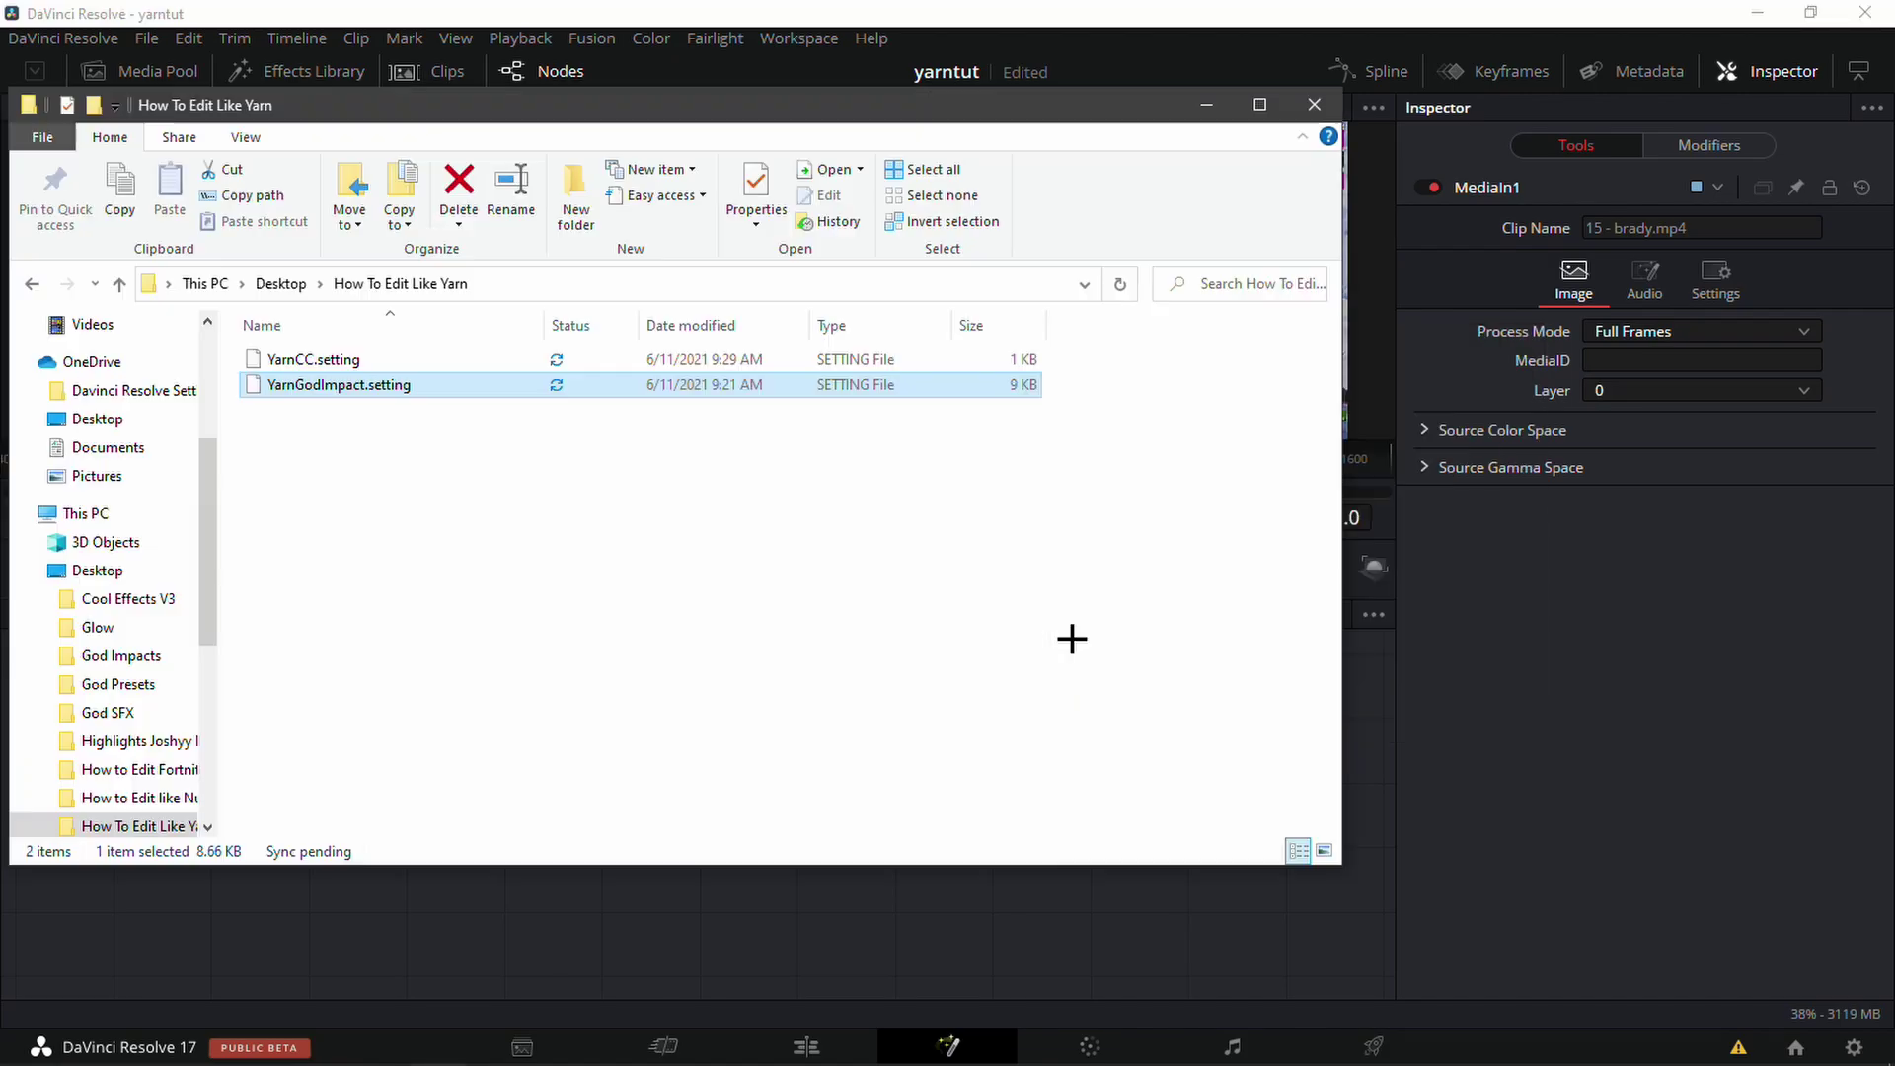
click(358, 362)
drag(358, 361, 370, 928)
click(561, 928)
drag(561, 928, 679, 870)
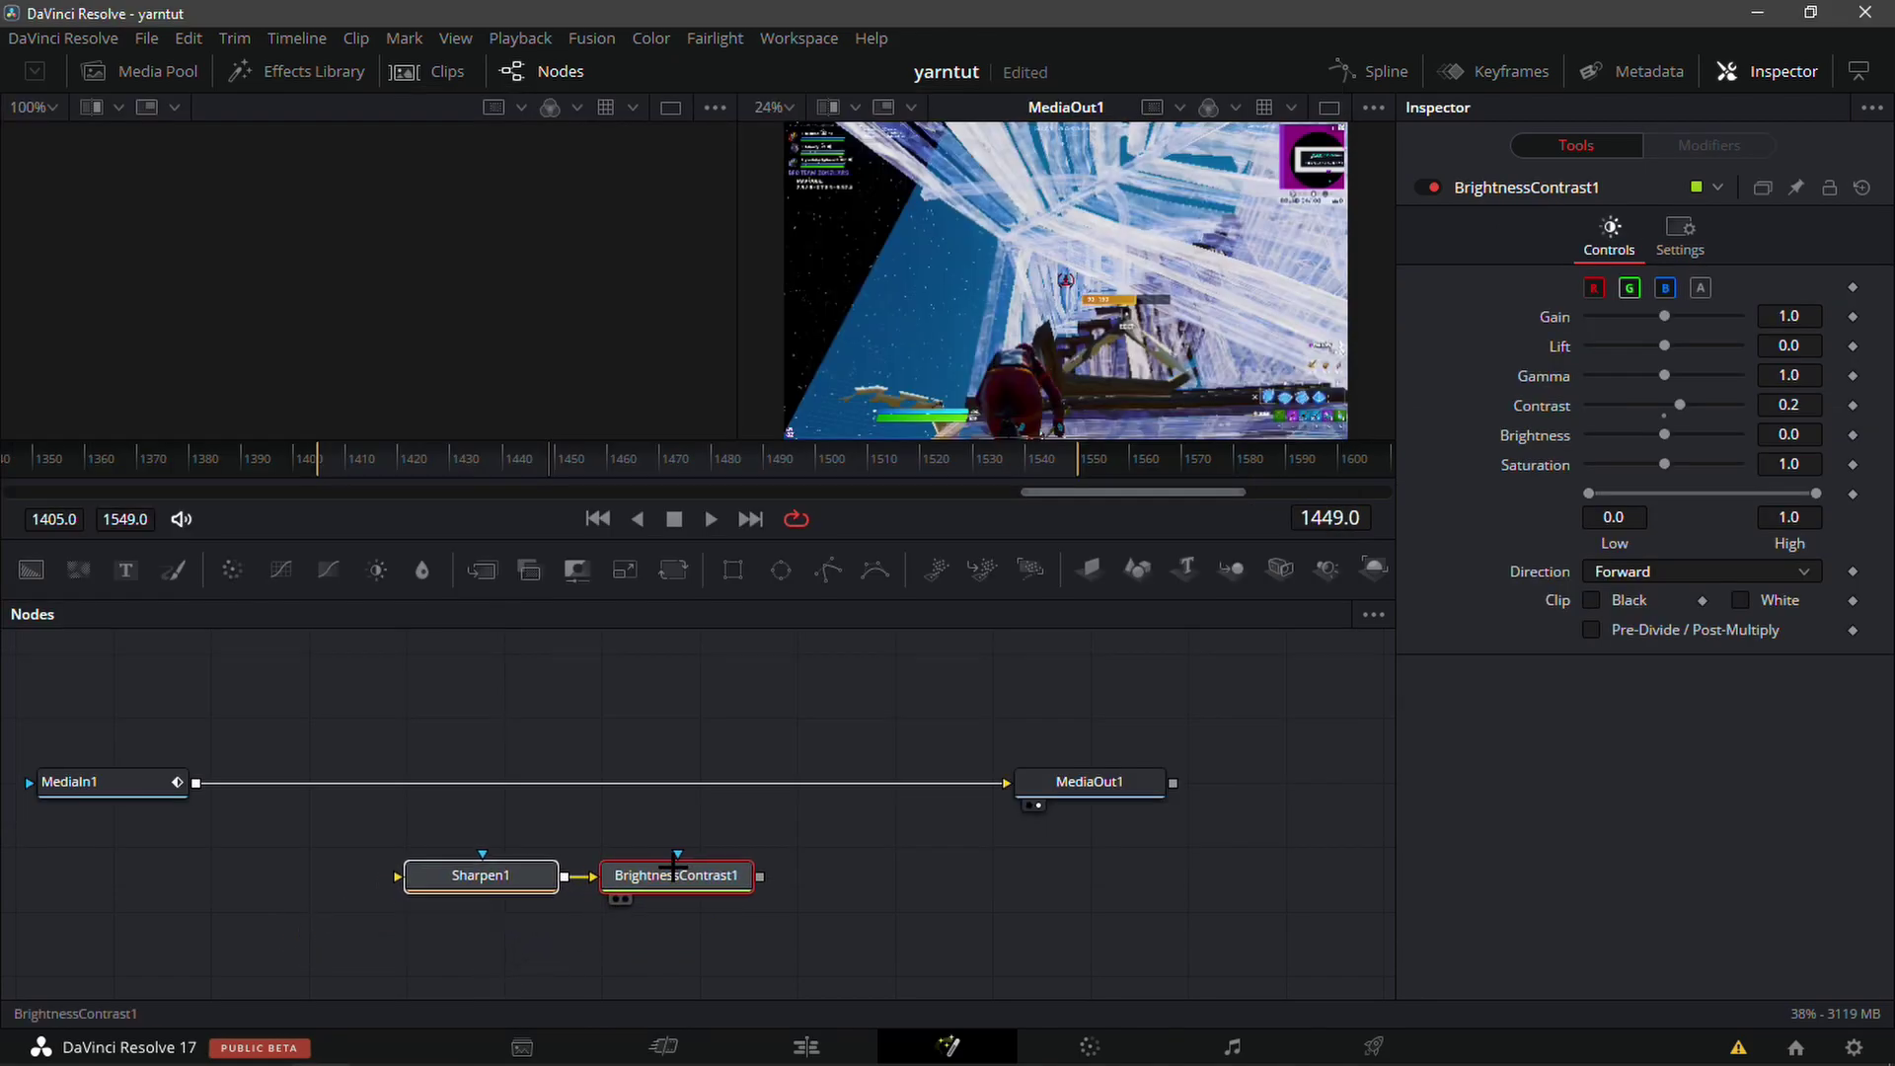
drag(978, 785, 404, 874)
drag(766, 876, 1005, 783)
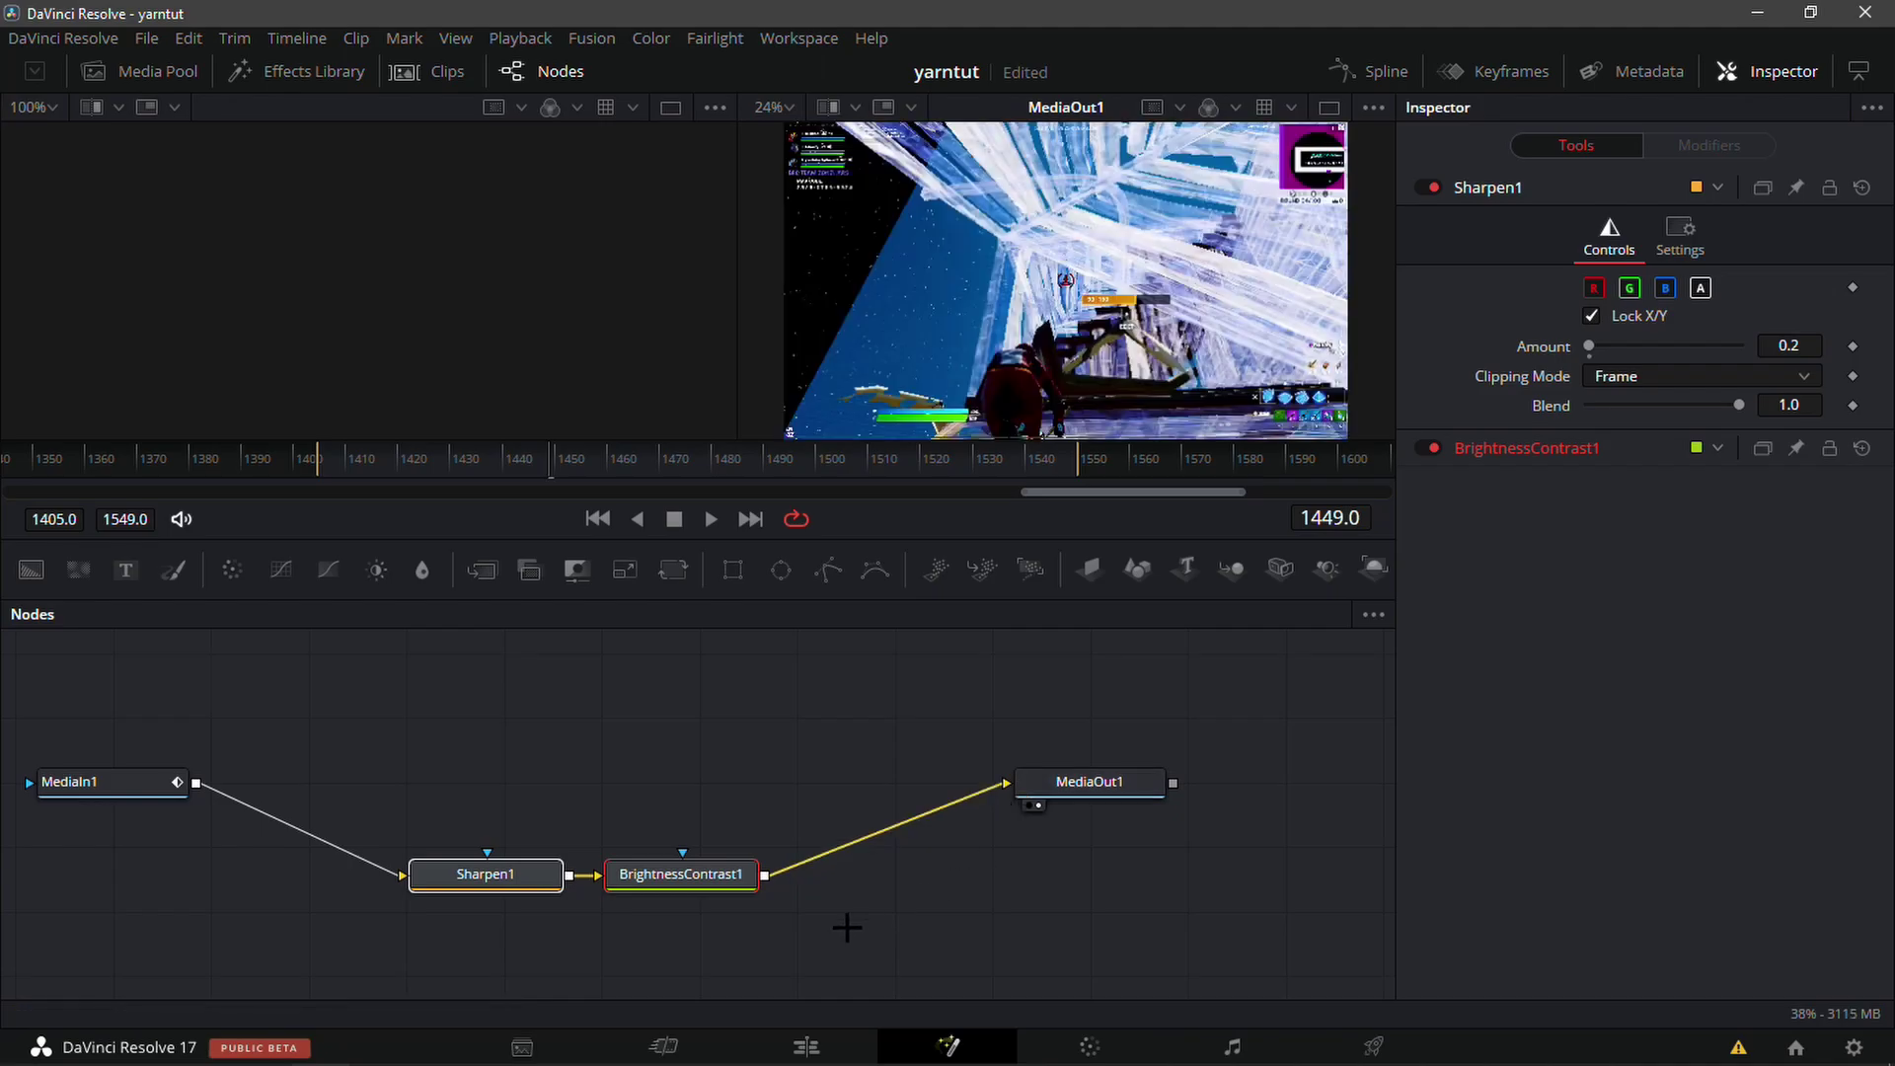
Return to the edit timeline and play back the gameplay clip to review the sharpening and color correction.
click(807, 1046)
scroll(1016, 324, up, 3)
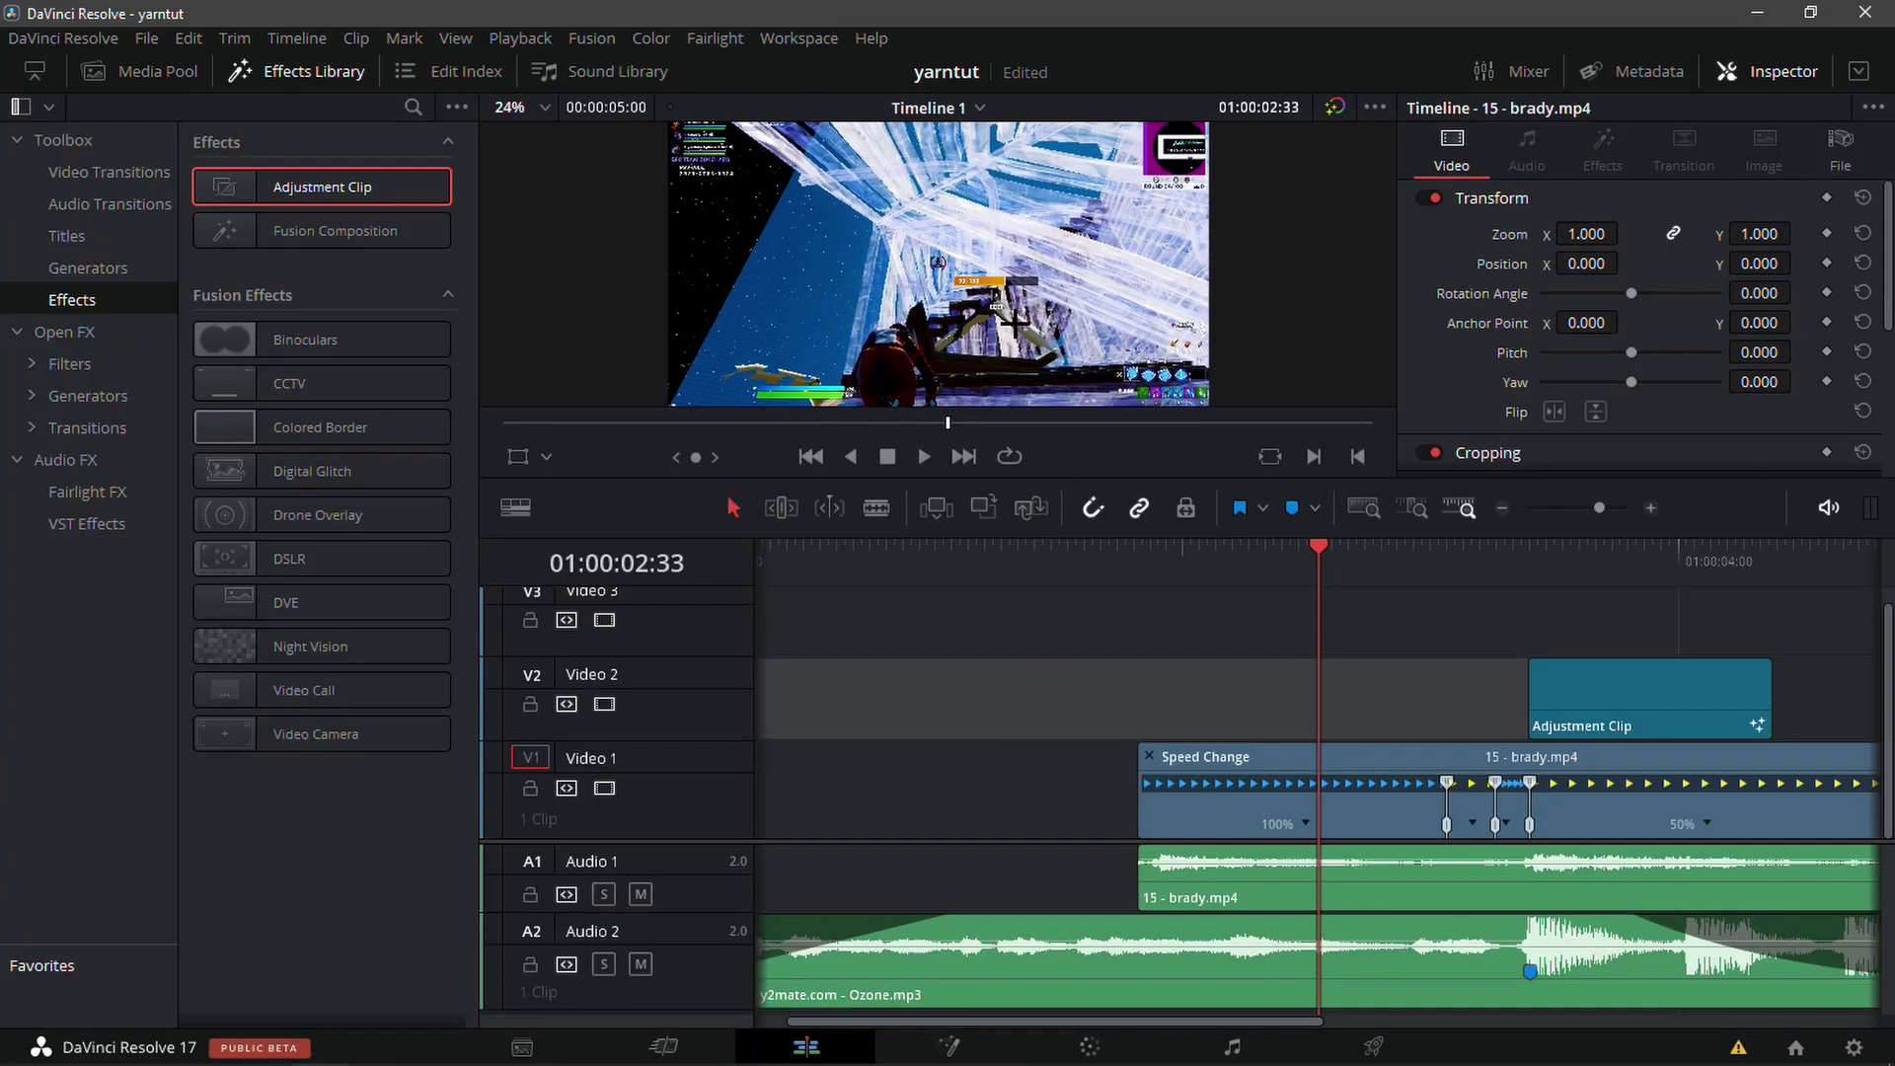
scroll(1016, 324, down, 2)
mouse_move(1282, 562)
mouse_down()
mouse_move(1194, 567)
mouse_move(1305, 578)
mouse_up()
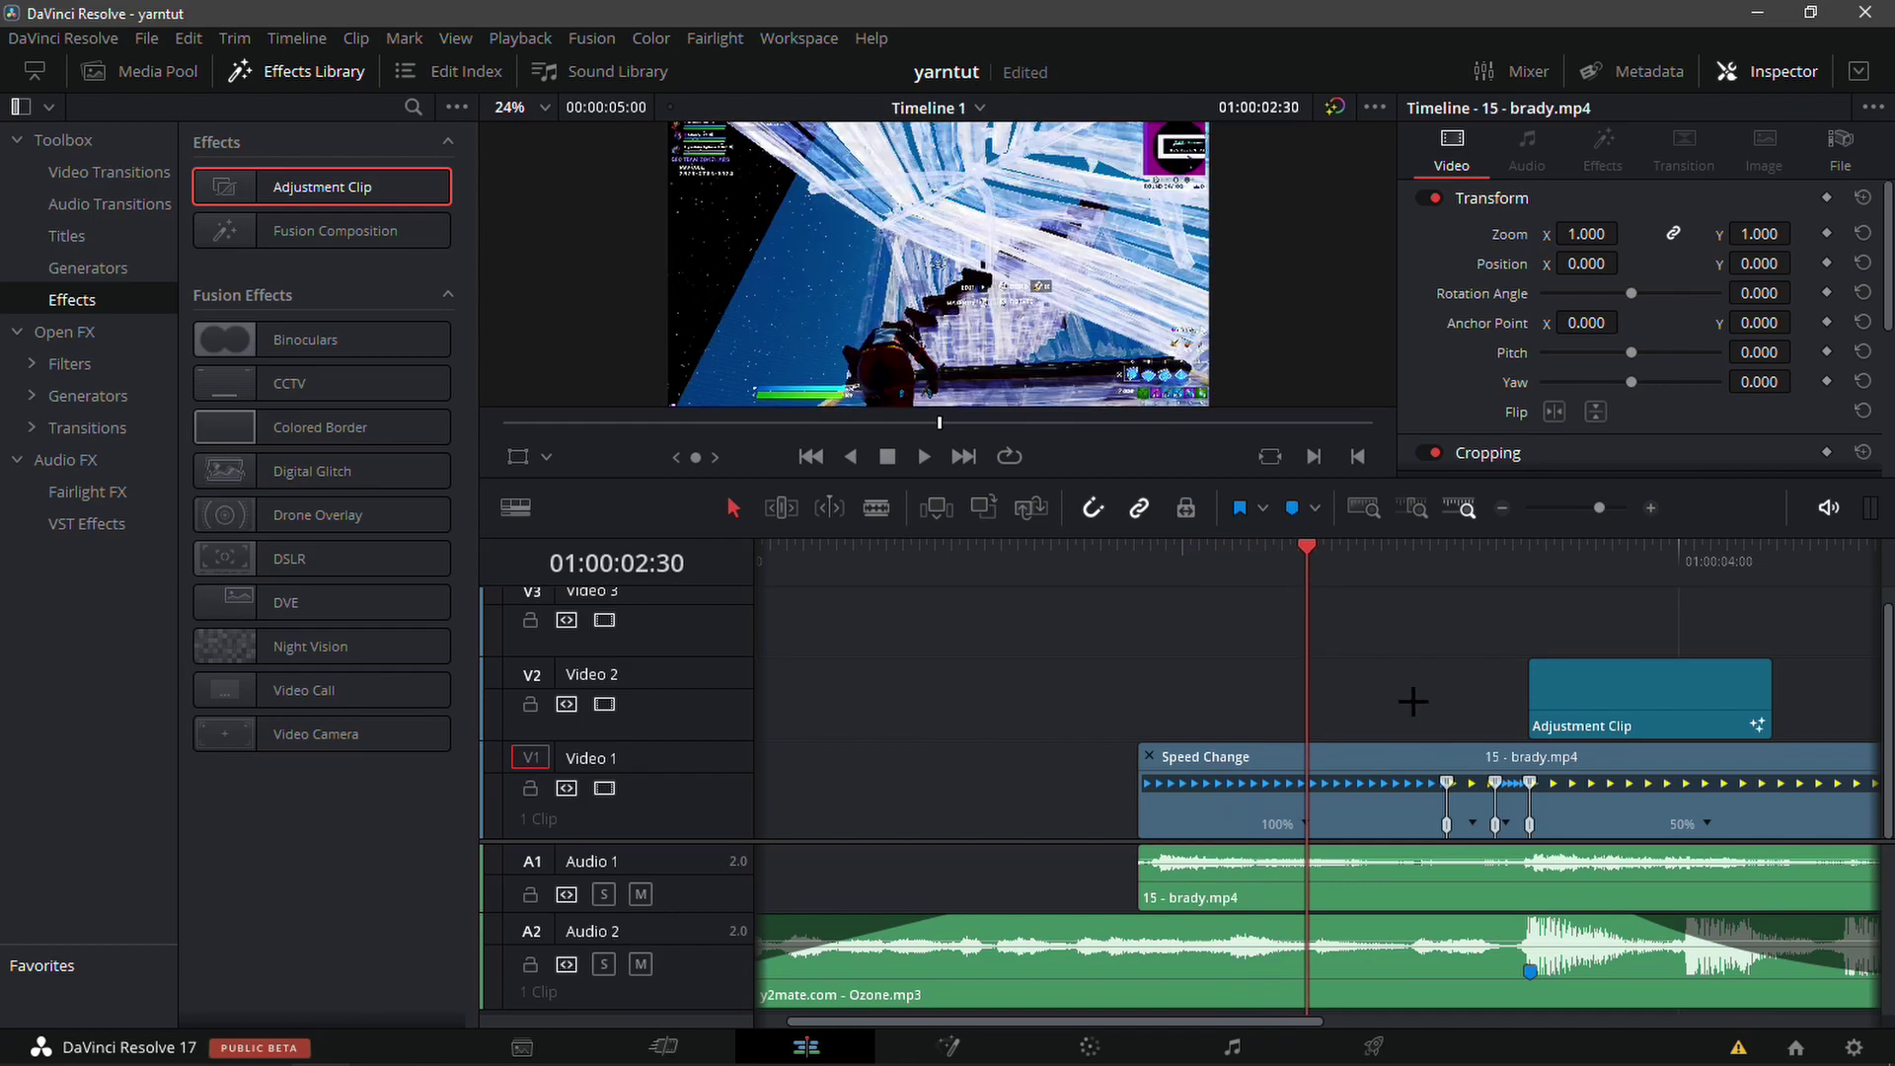
drag(1303, 566, 1213, 580)
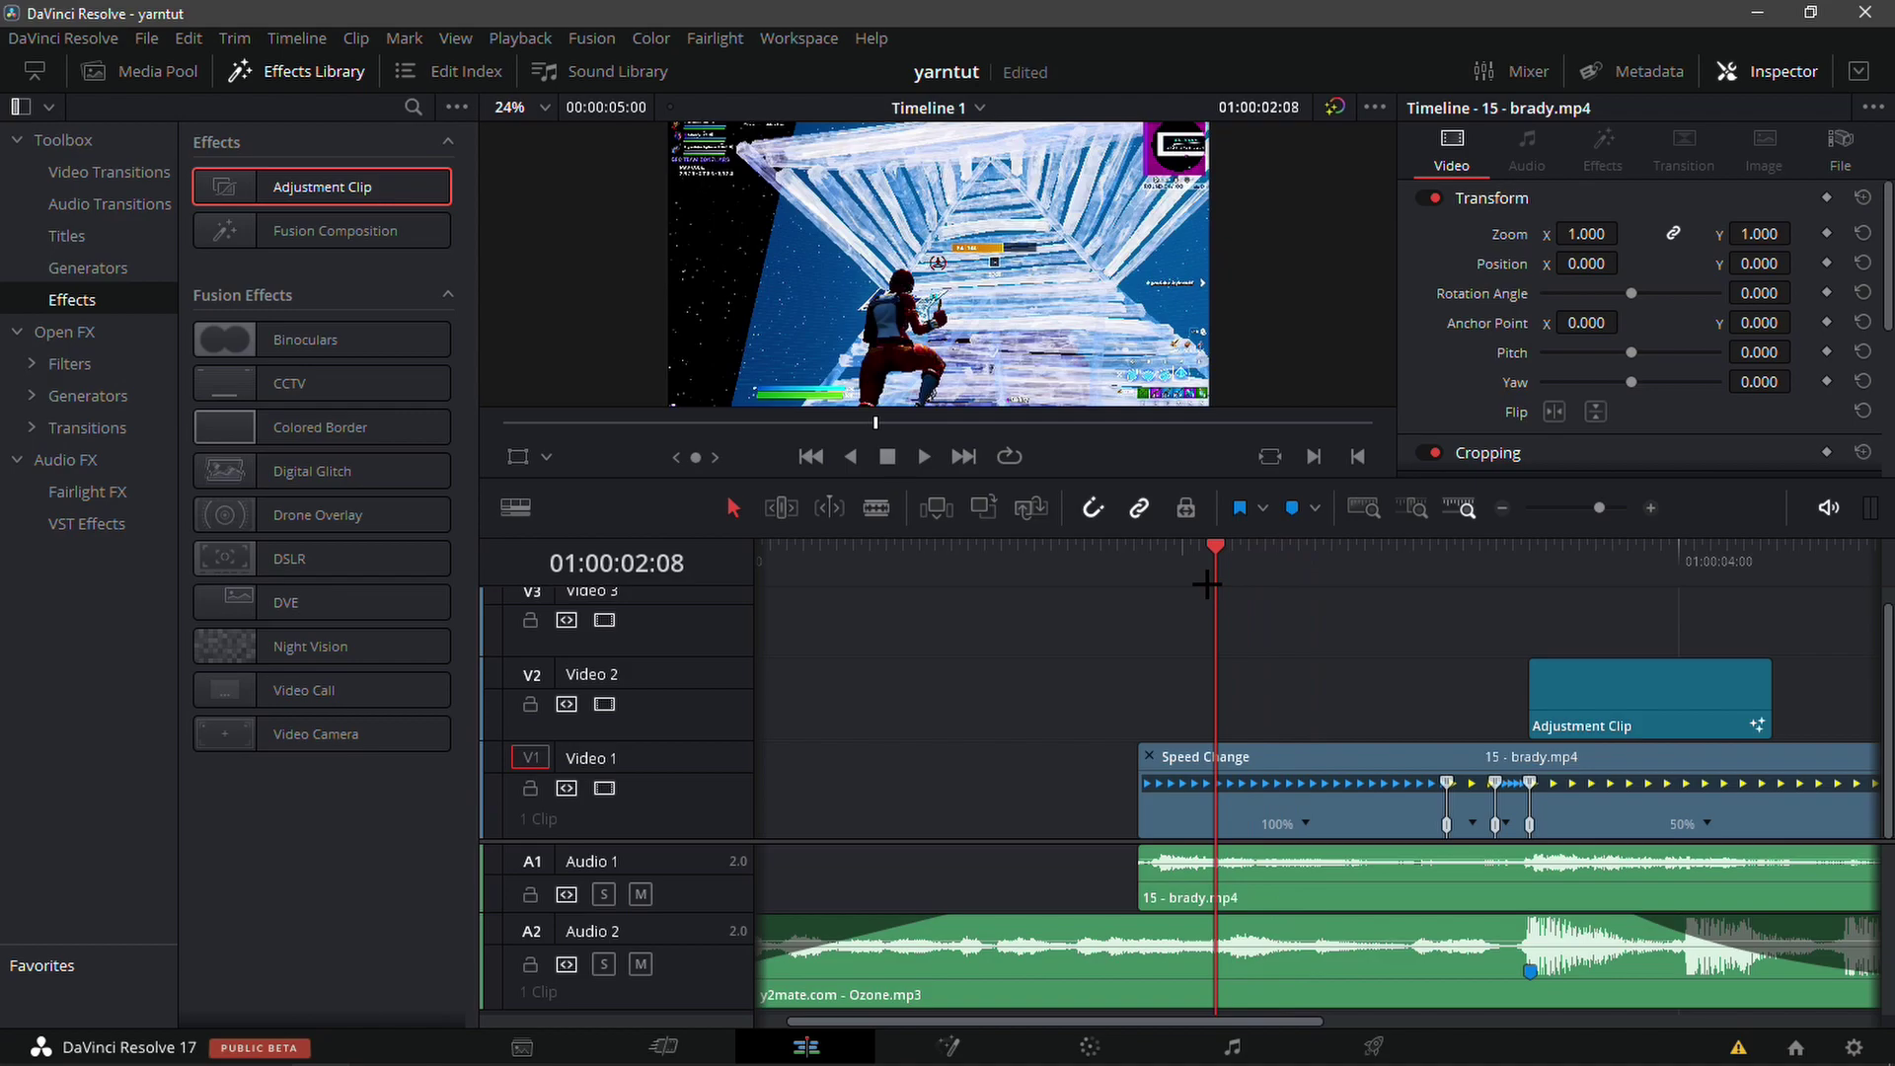
key(space)
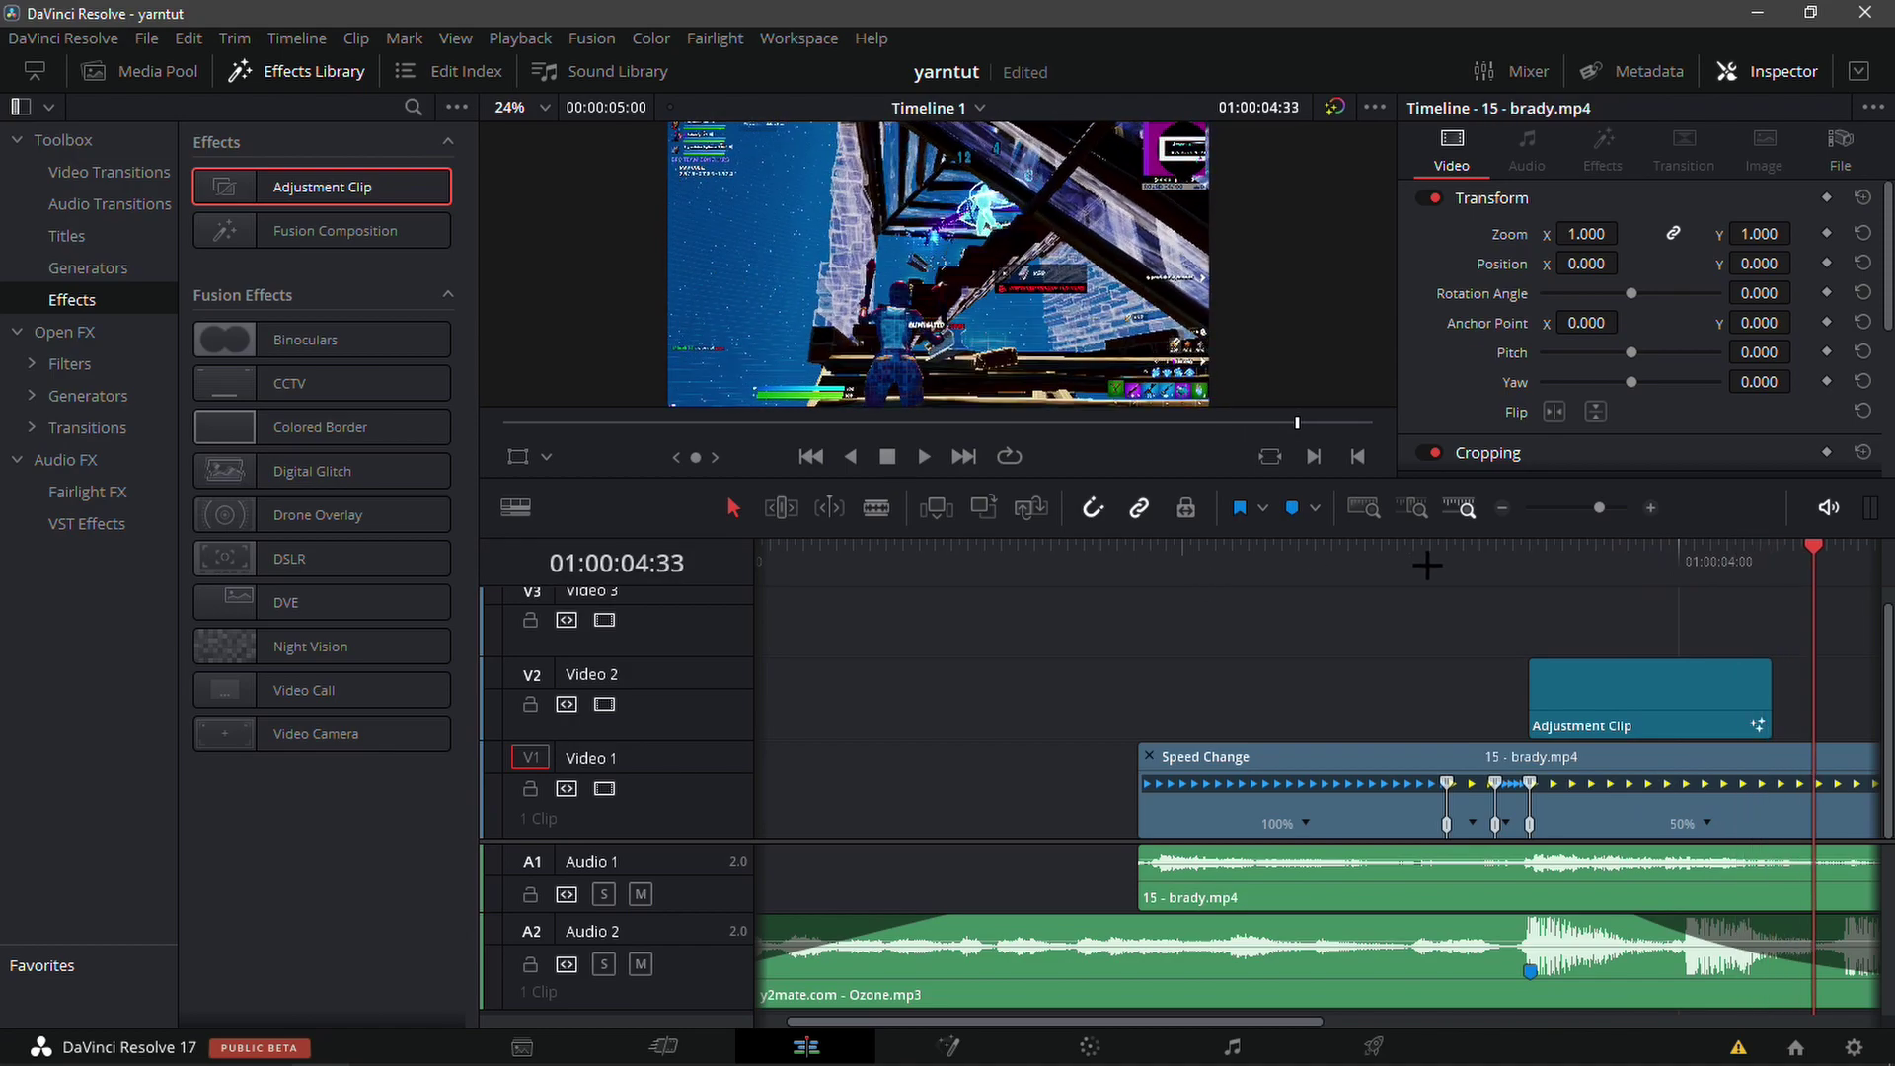
Set the Sharpen1 node's amount to 0.15 in the gameplay clip's Fusion composition and return to the edit timeline.
drag(1558, 541, 1323, 596)
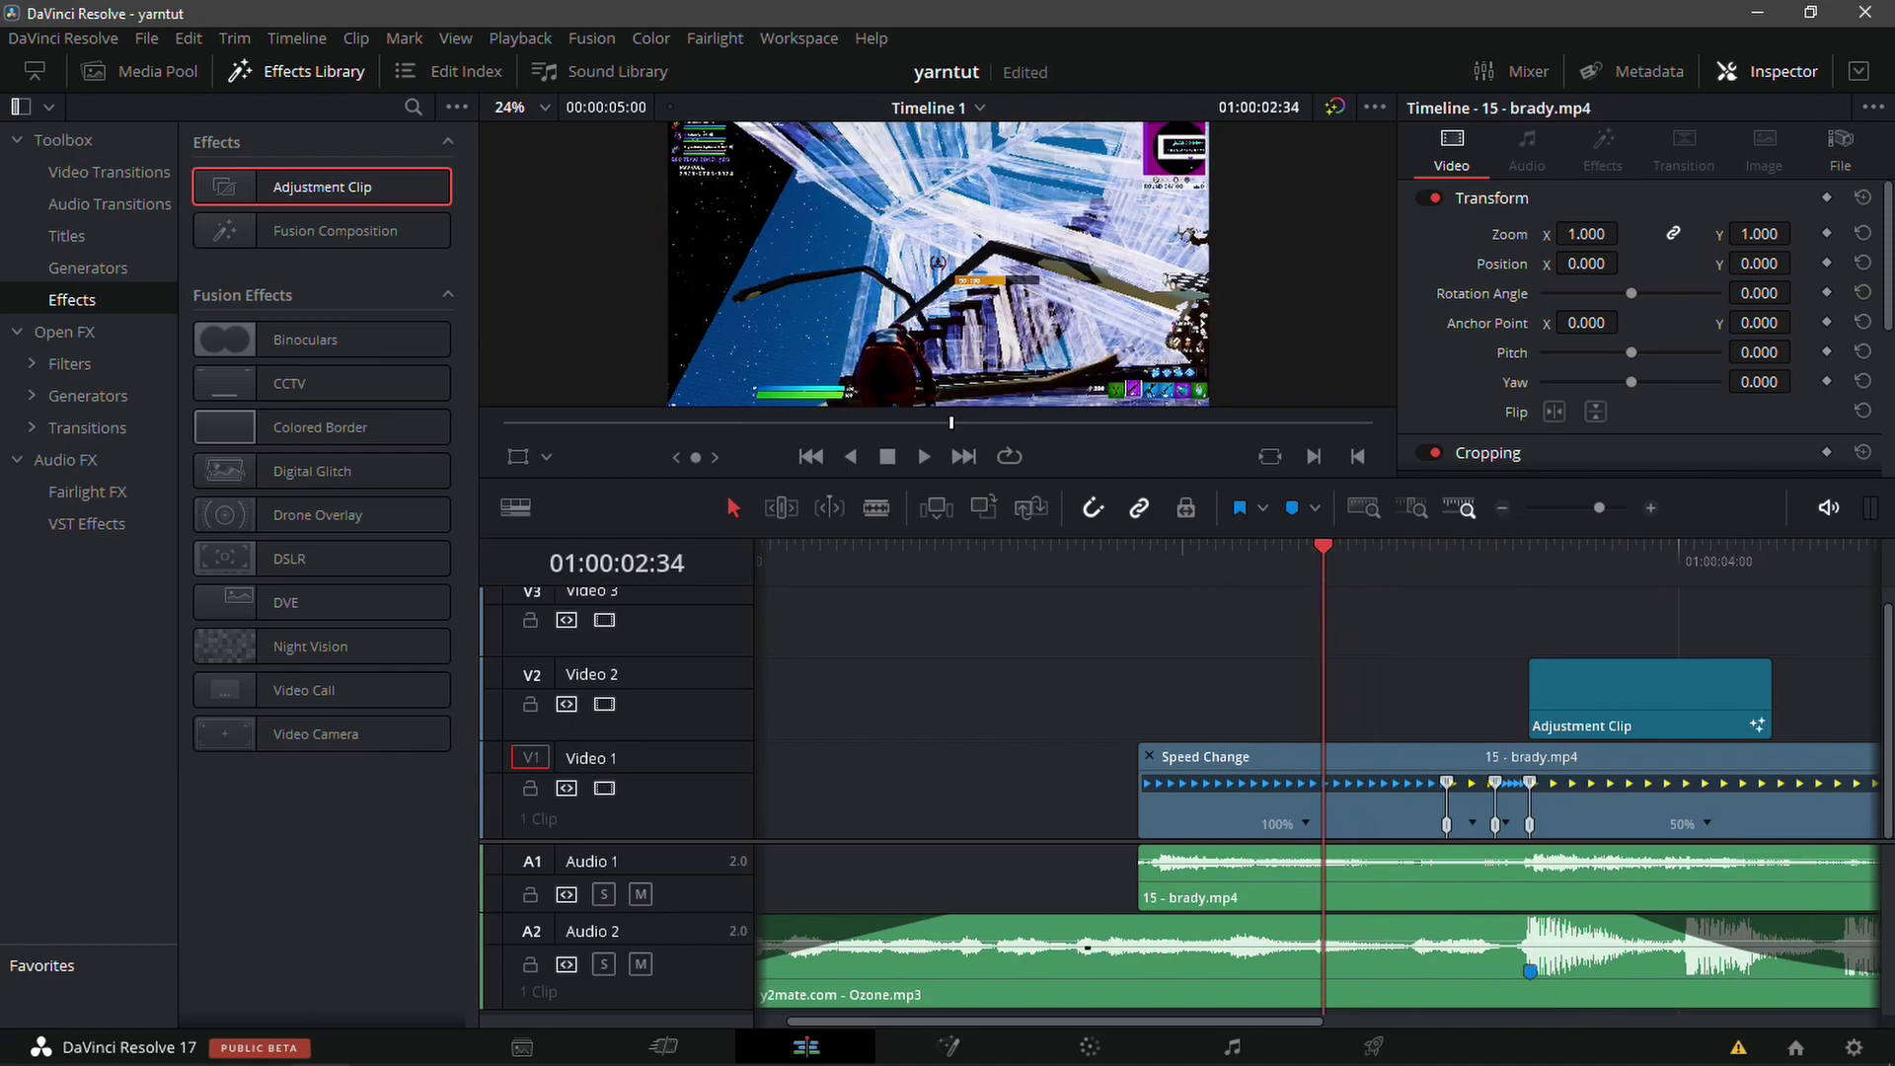
click(947, 1046)
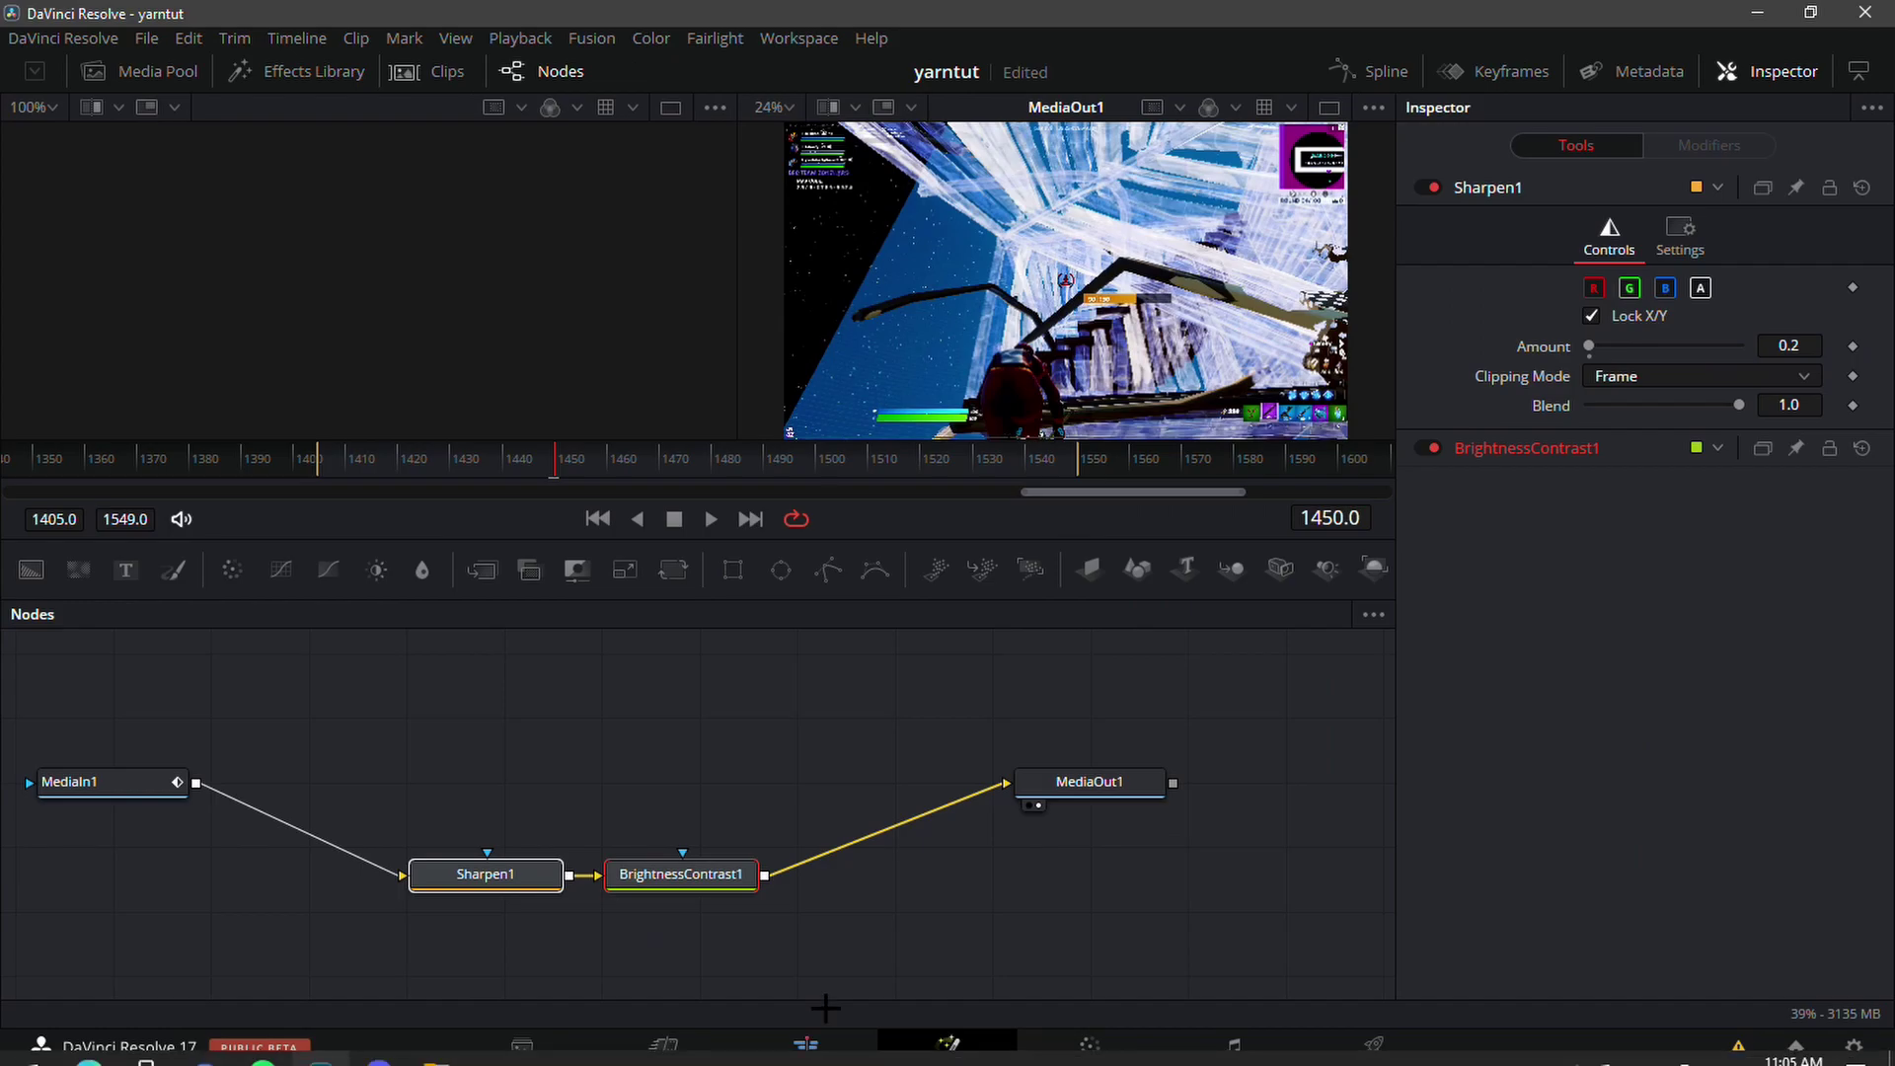
double_click(1789, 345)
text(.15)
key(Tab)
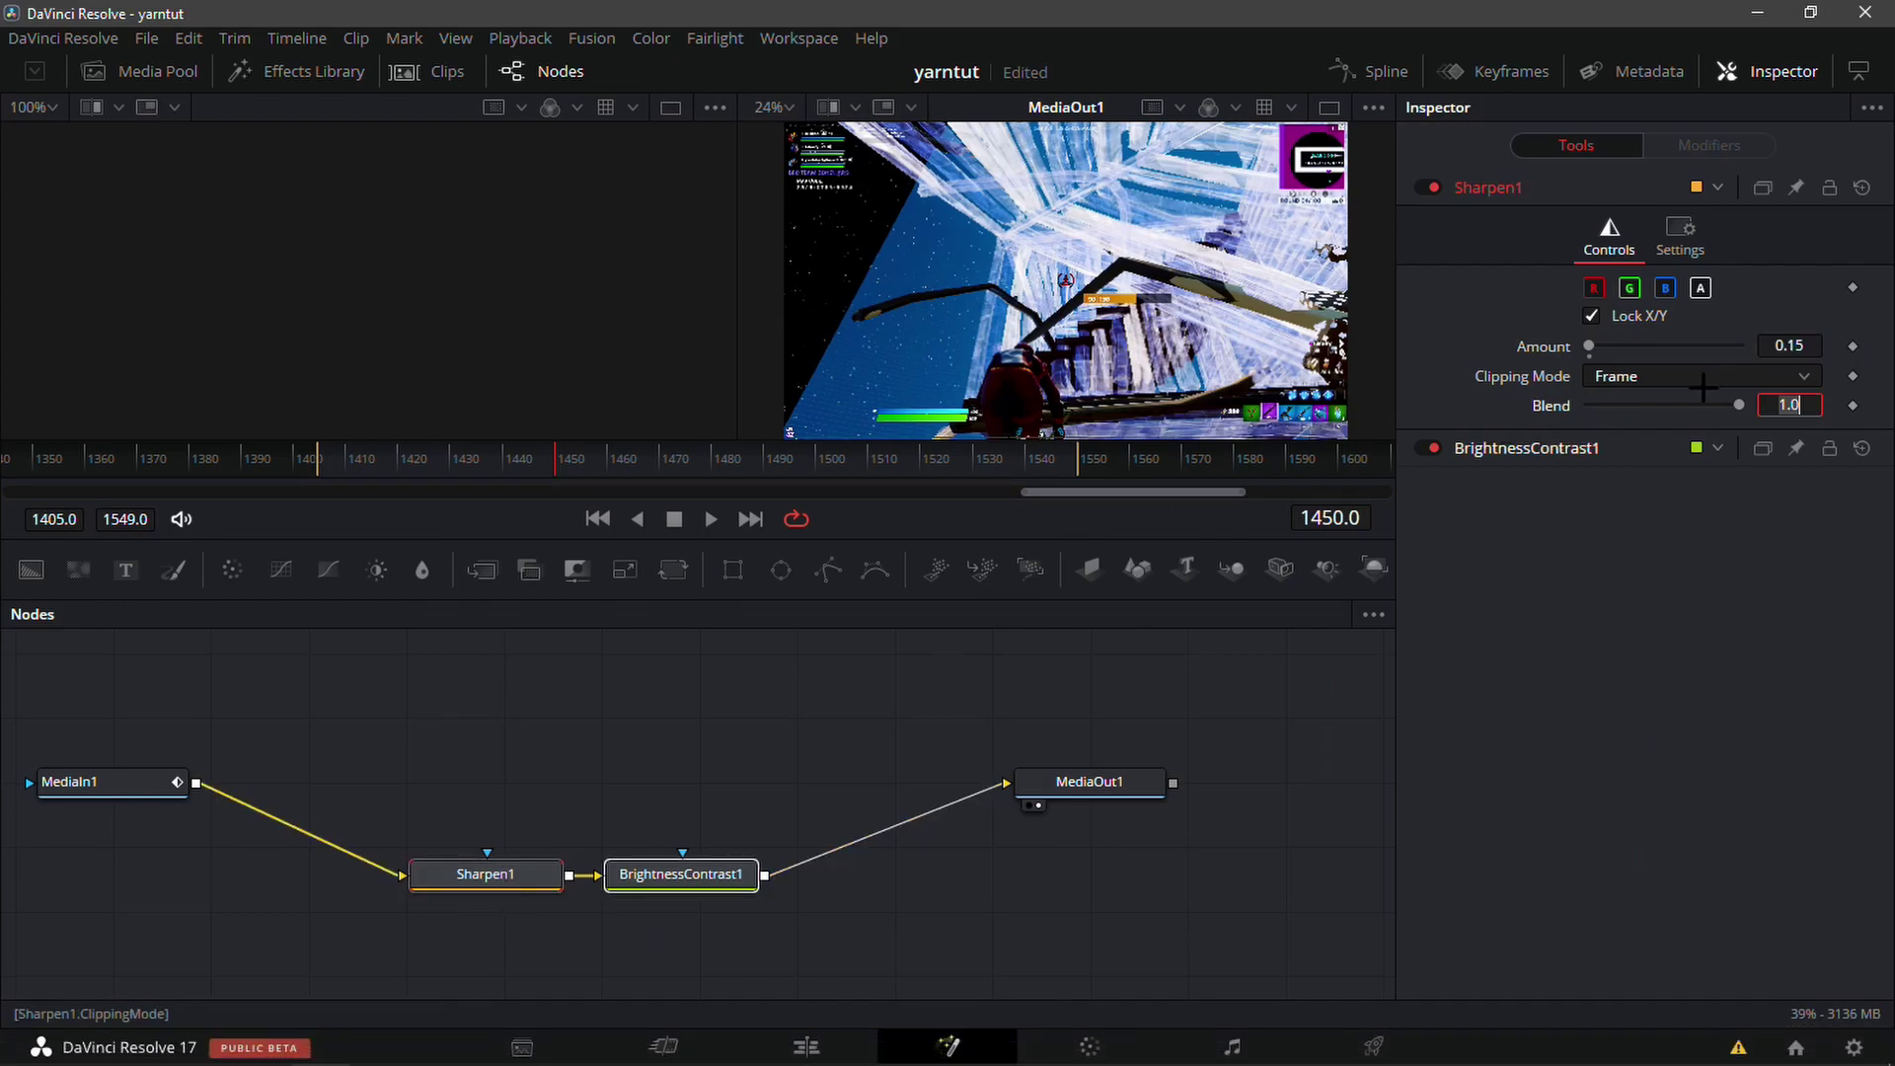
click(805, 1044)
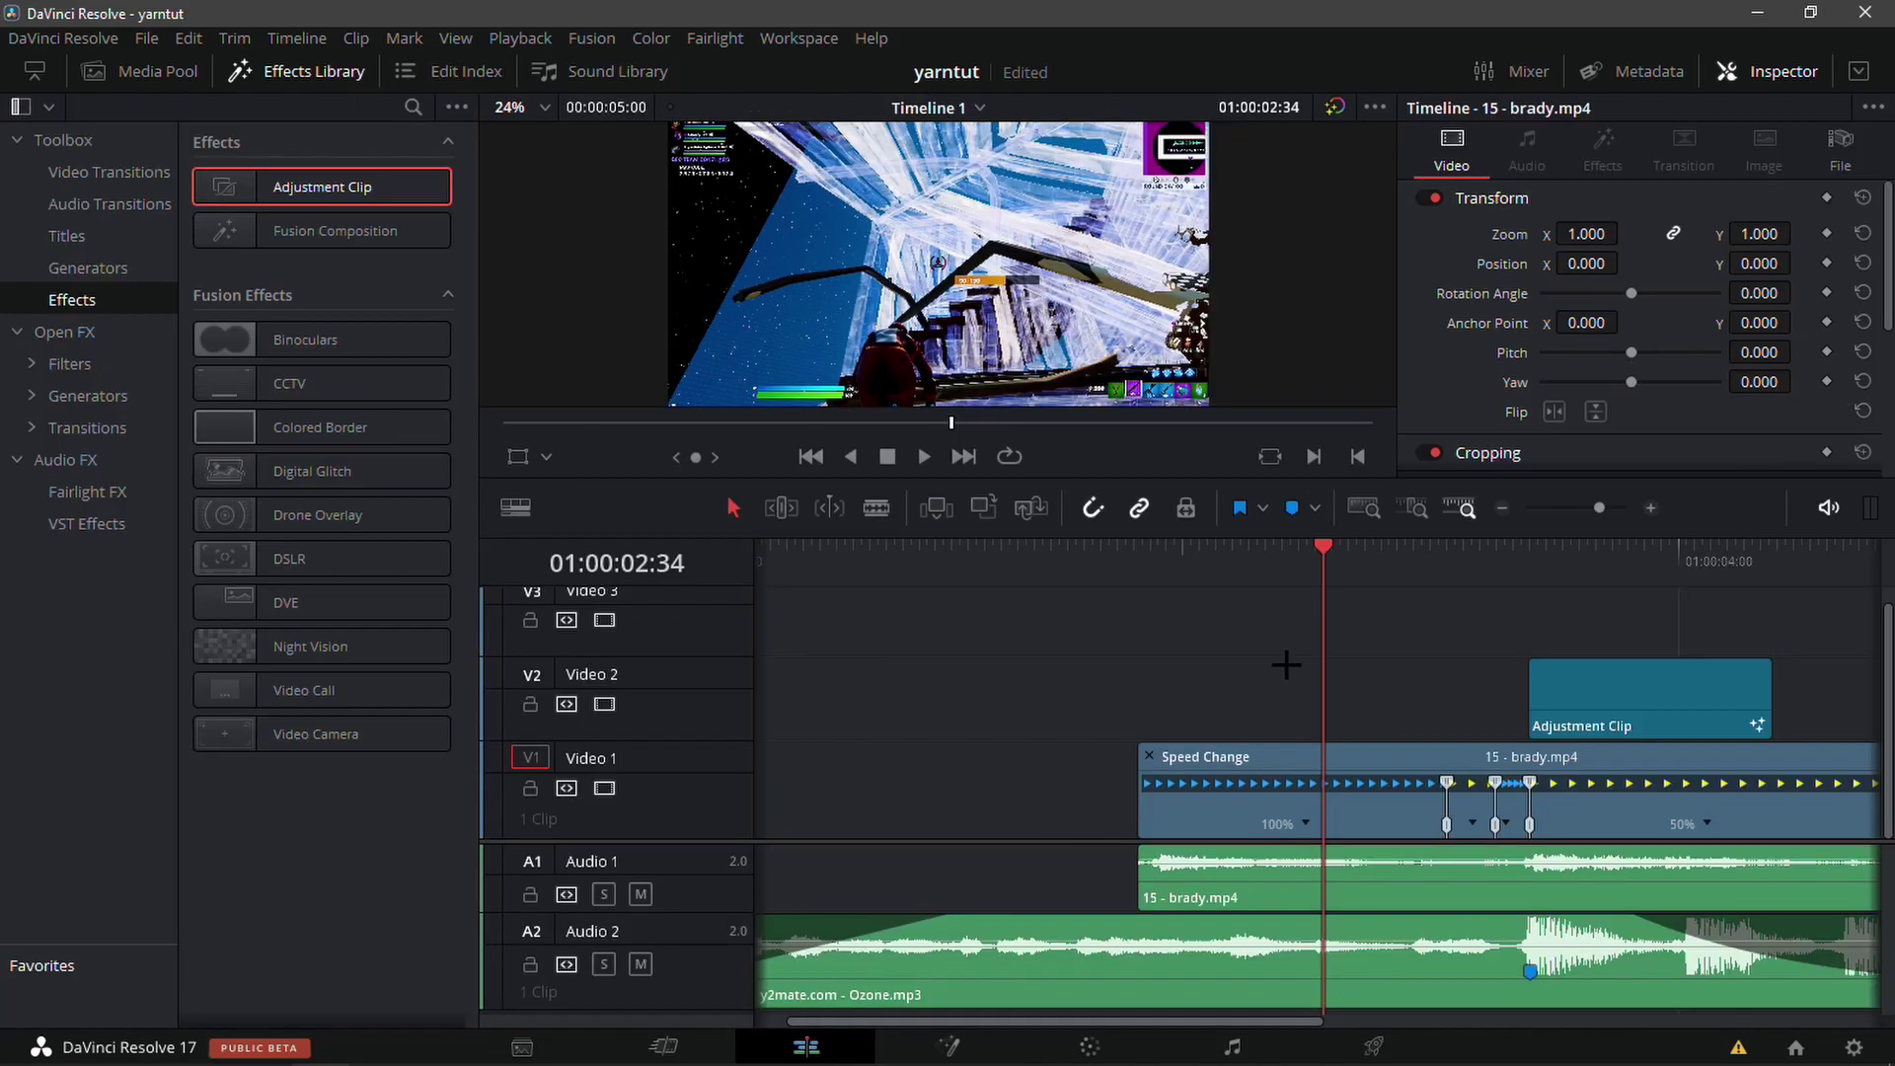
Play back the whole edit from the start of the gameplay clip to check the finished look, and return to its start.
scroll(1274, 671, down, 3)
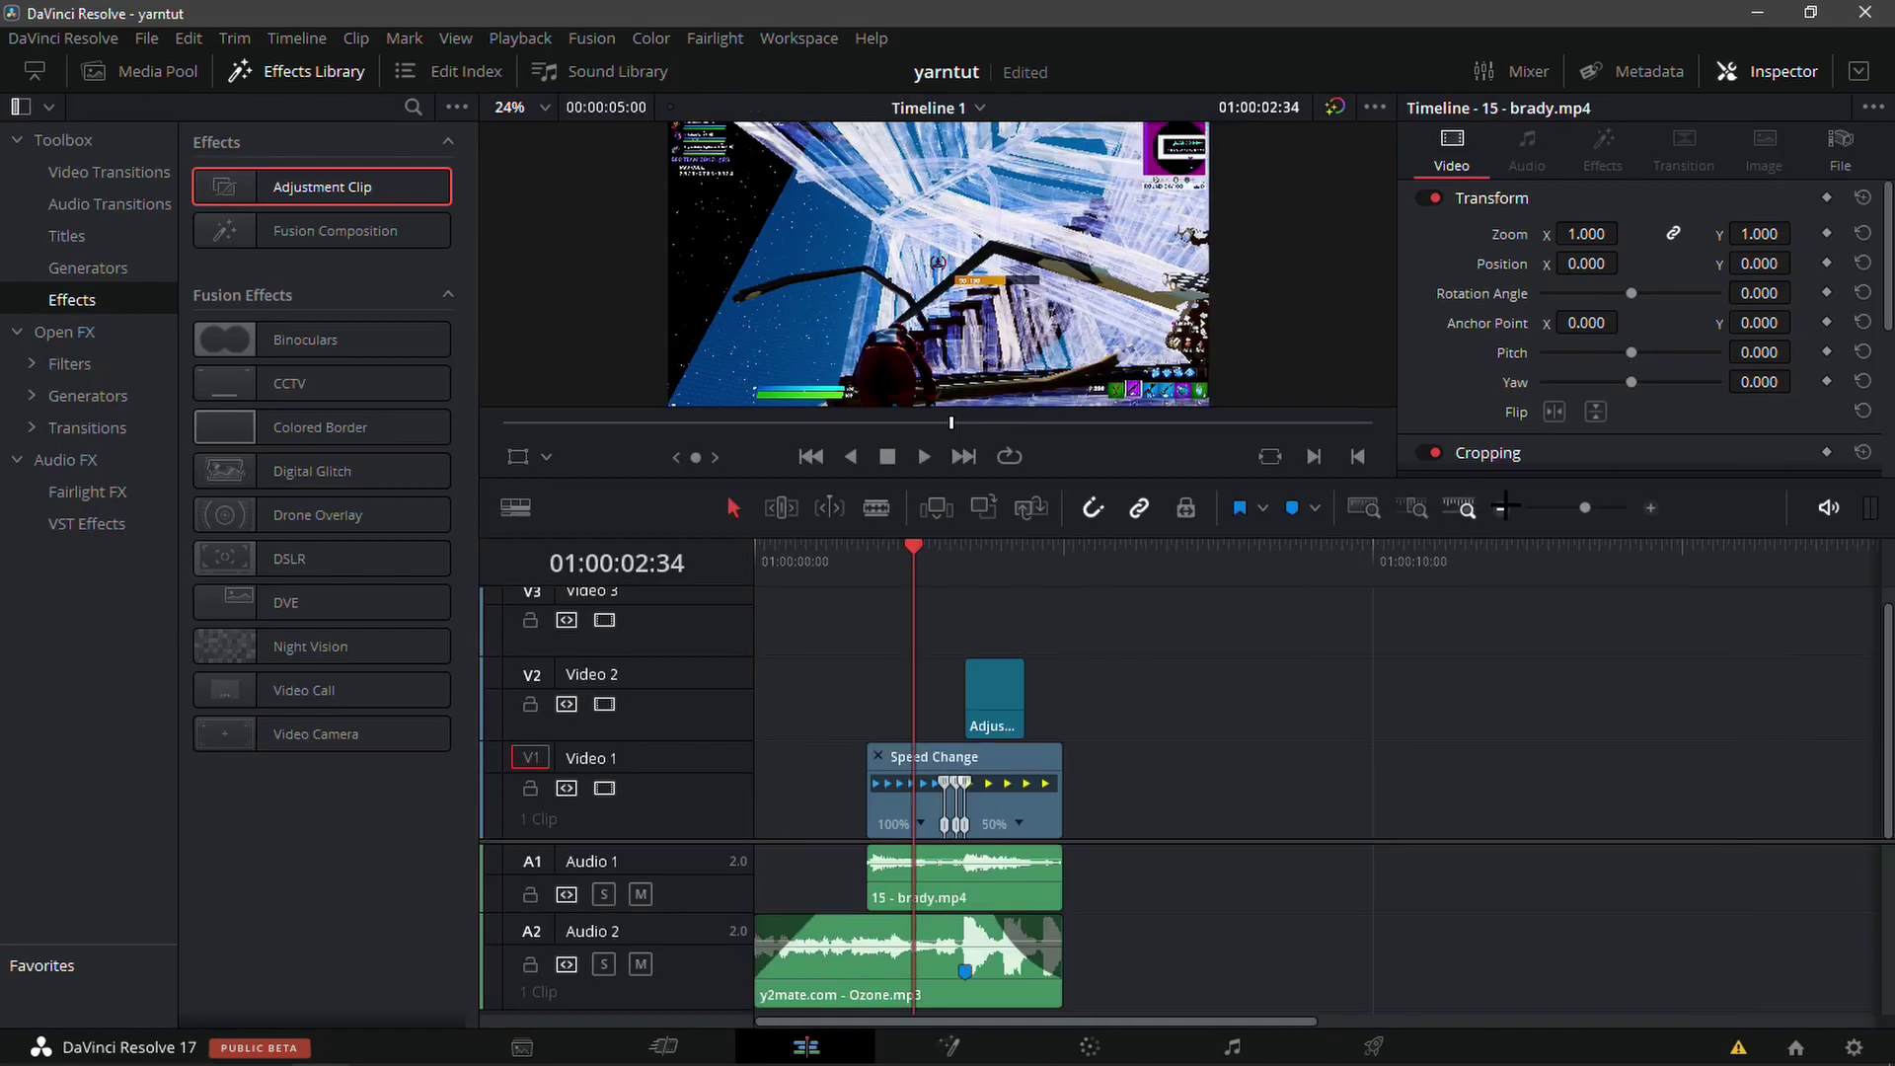
click(857, 562)
click(836, 562)
click(812, 563)
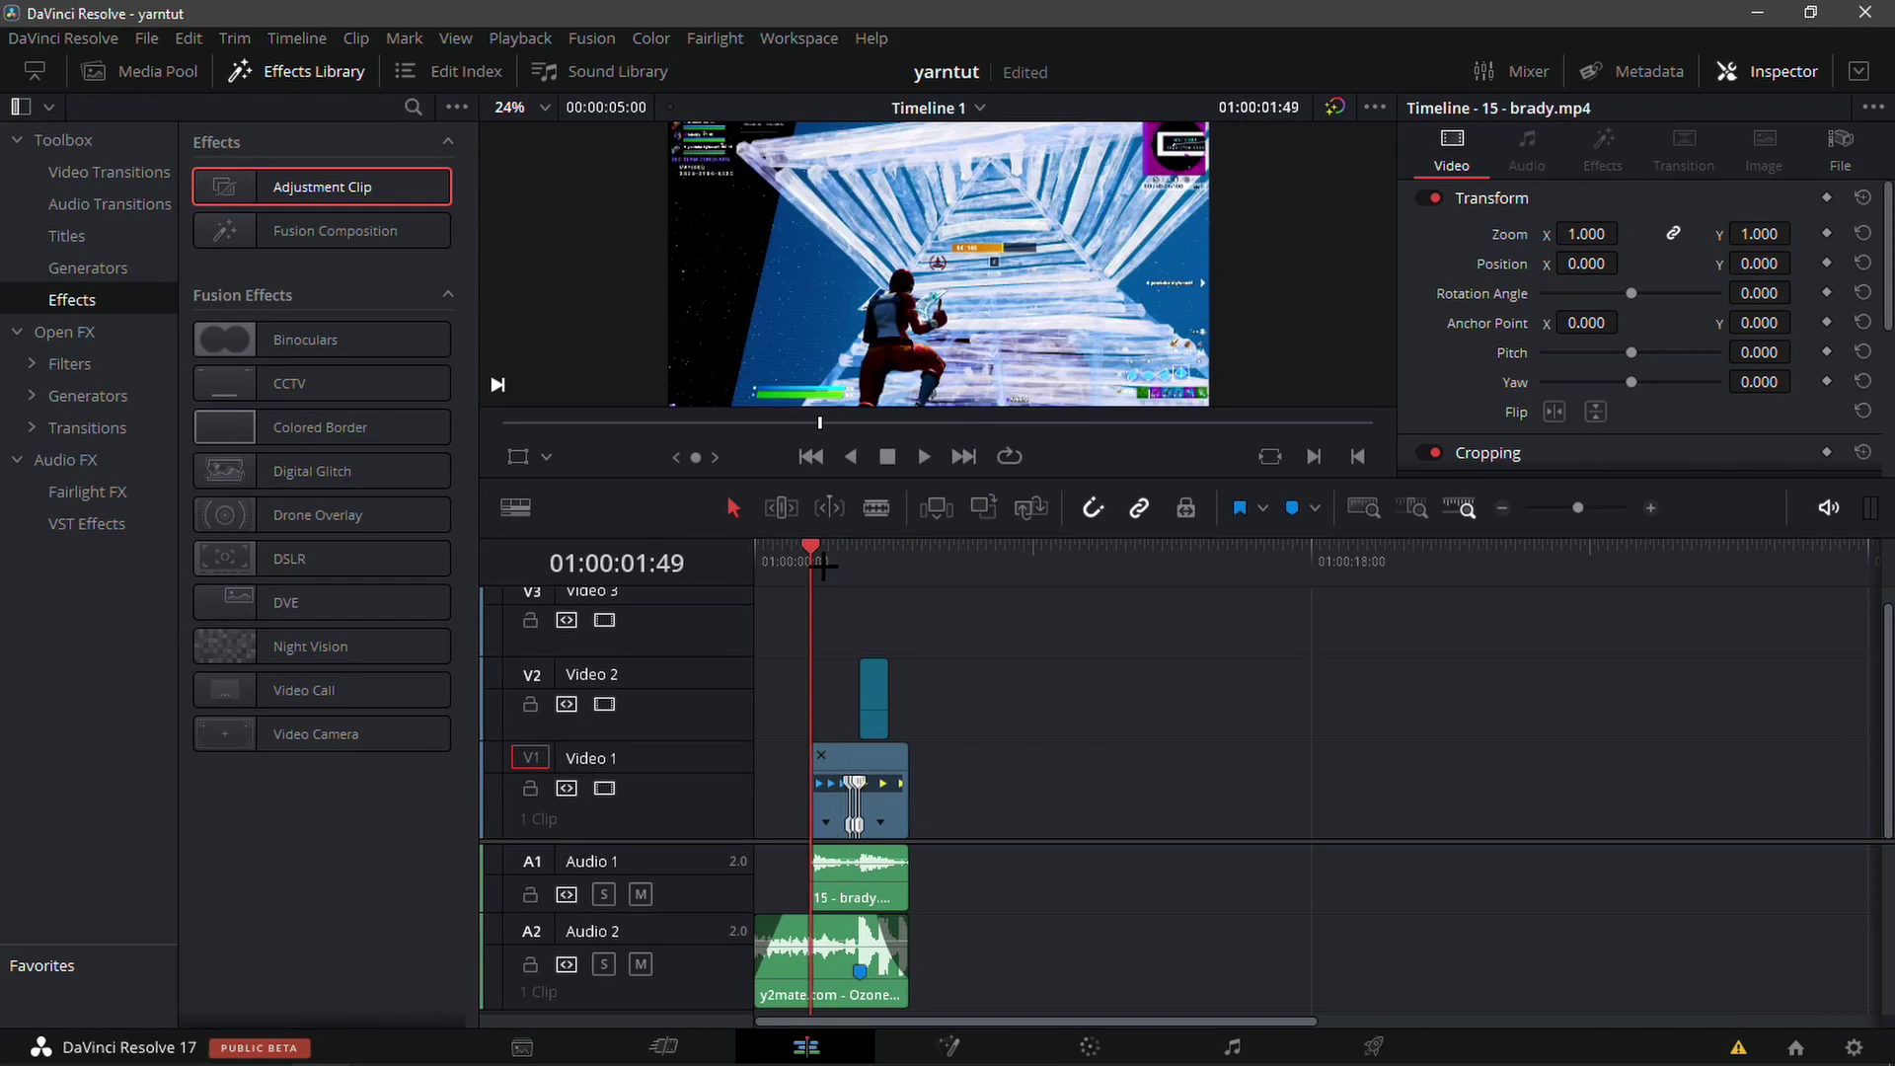
key(space)
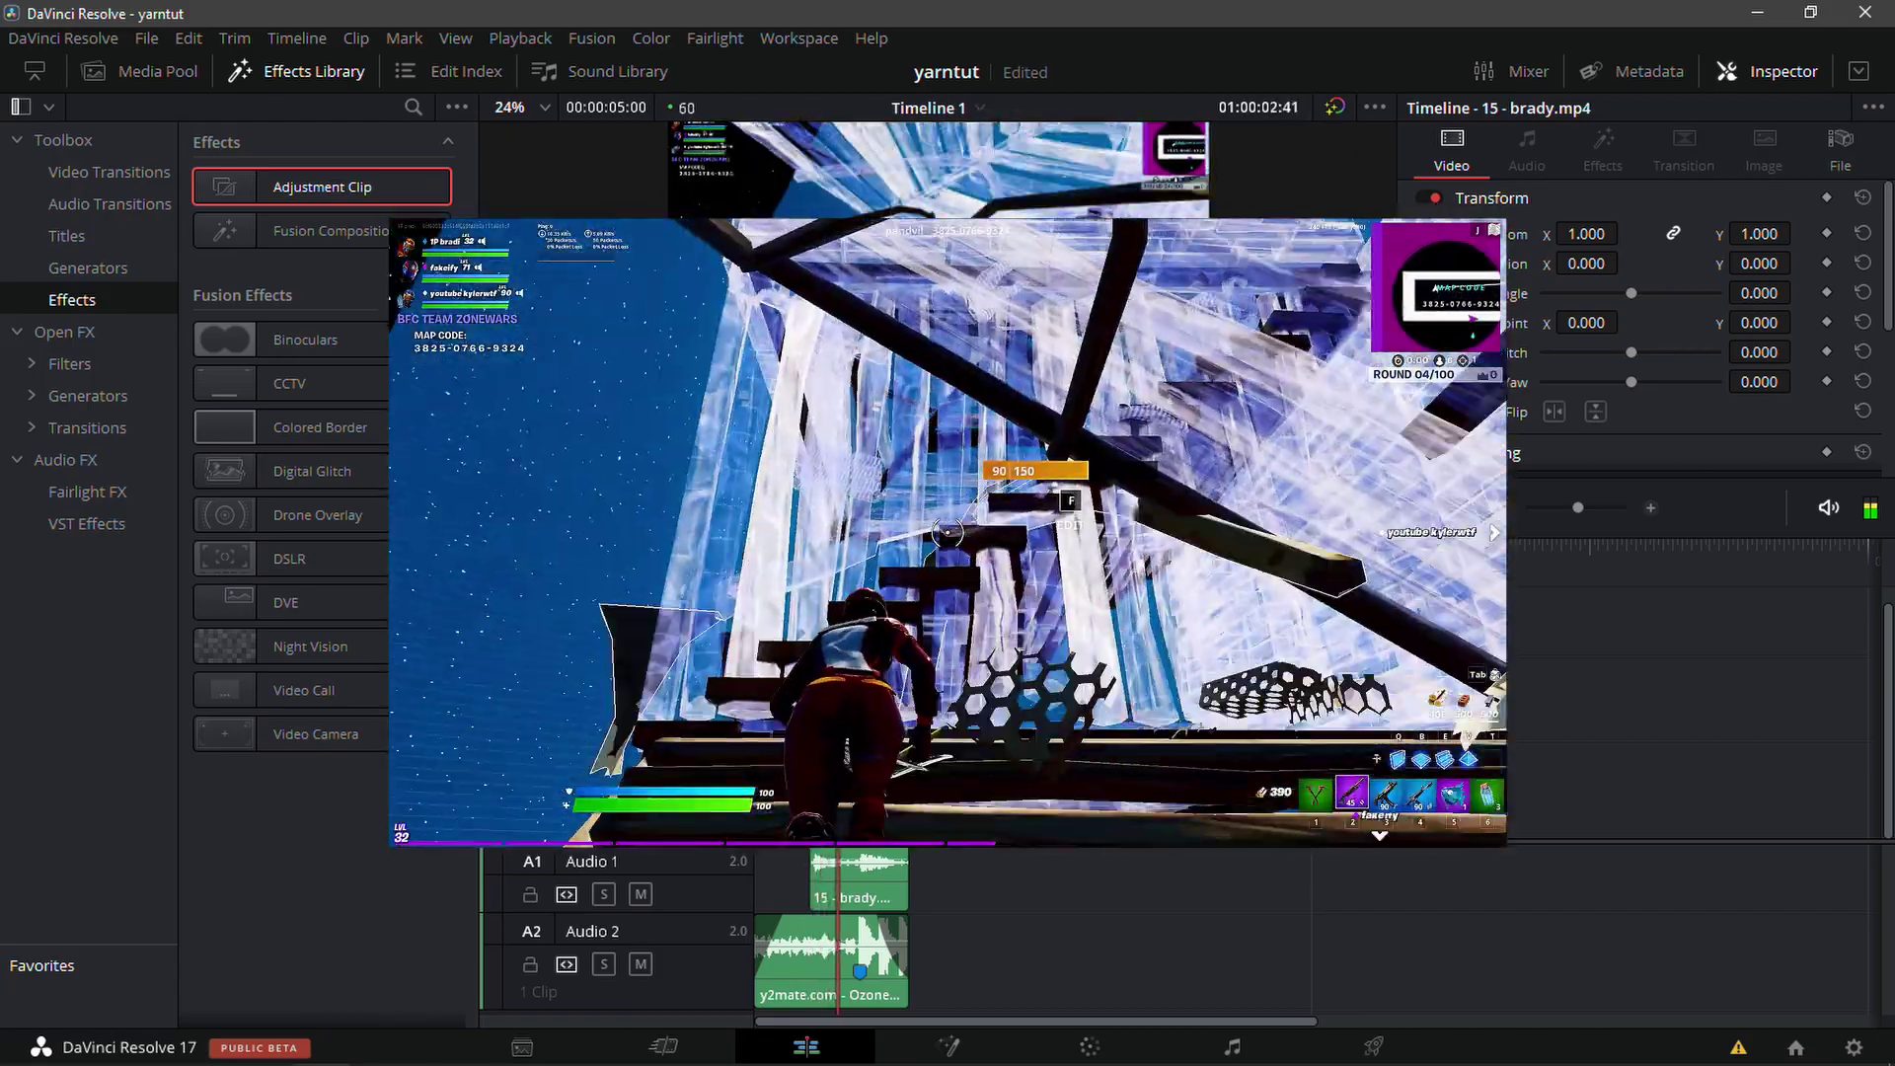
key(space)
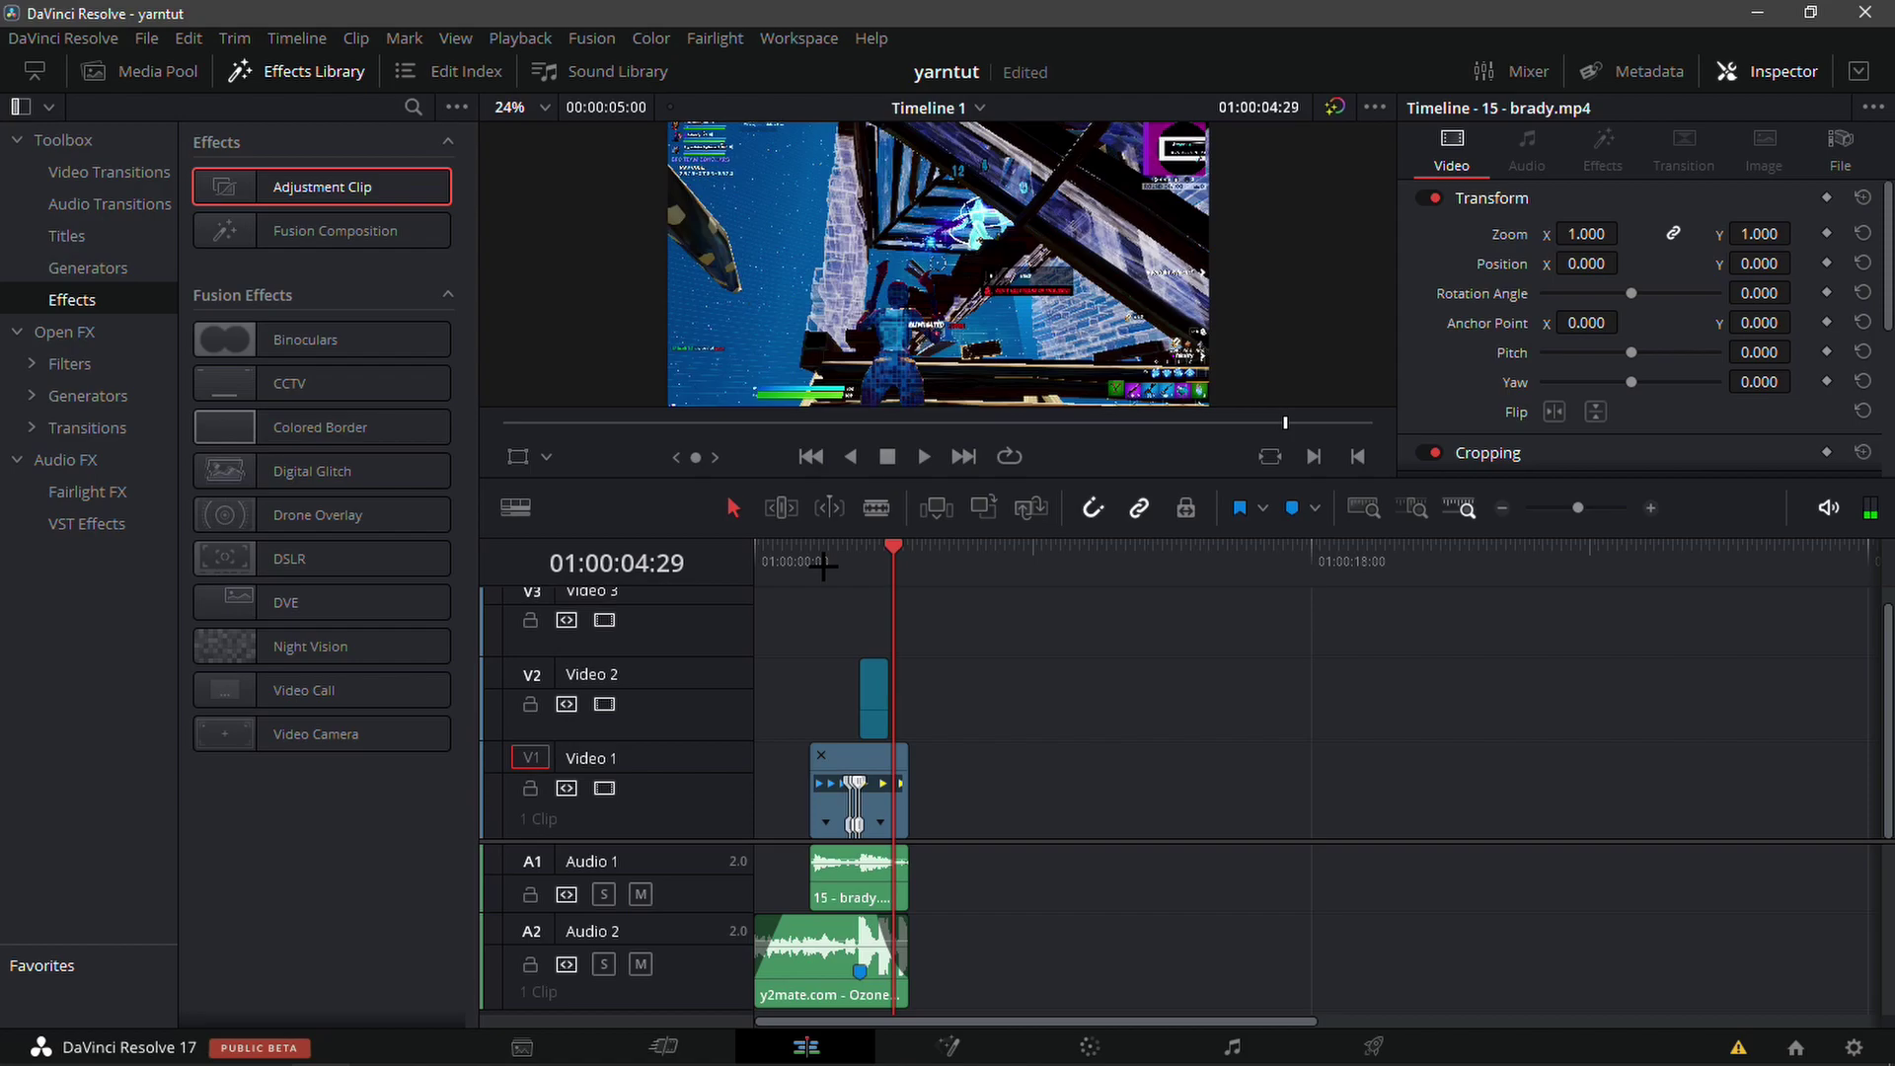
click(811, 563)
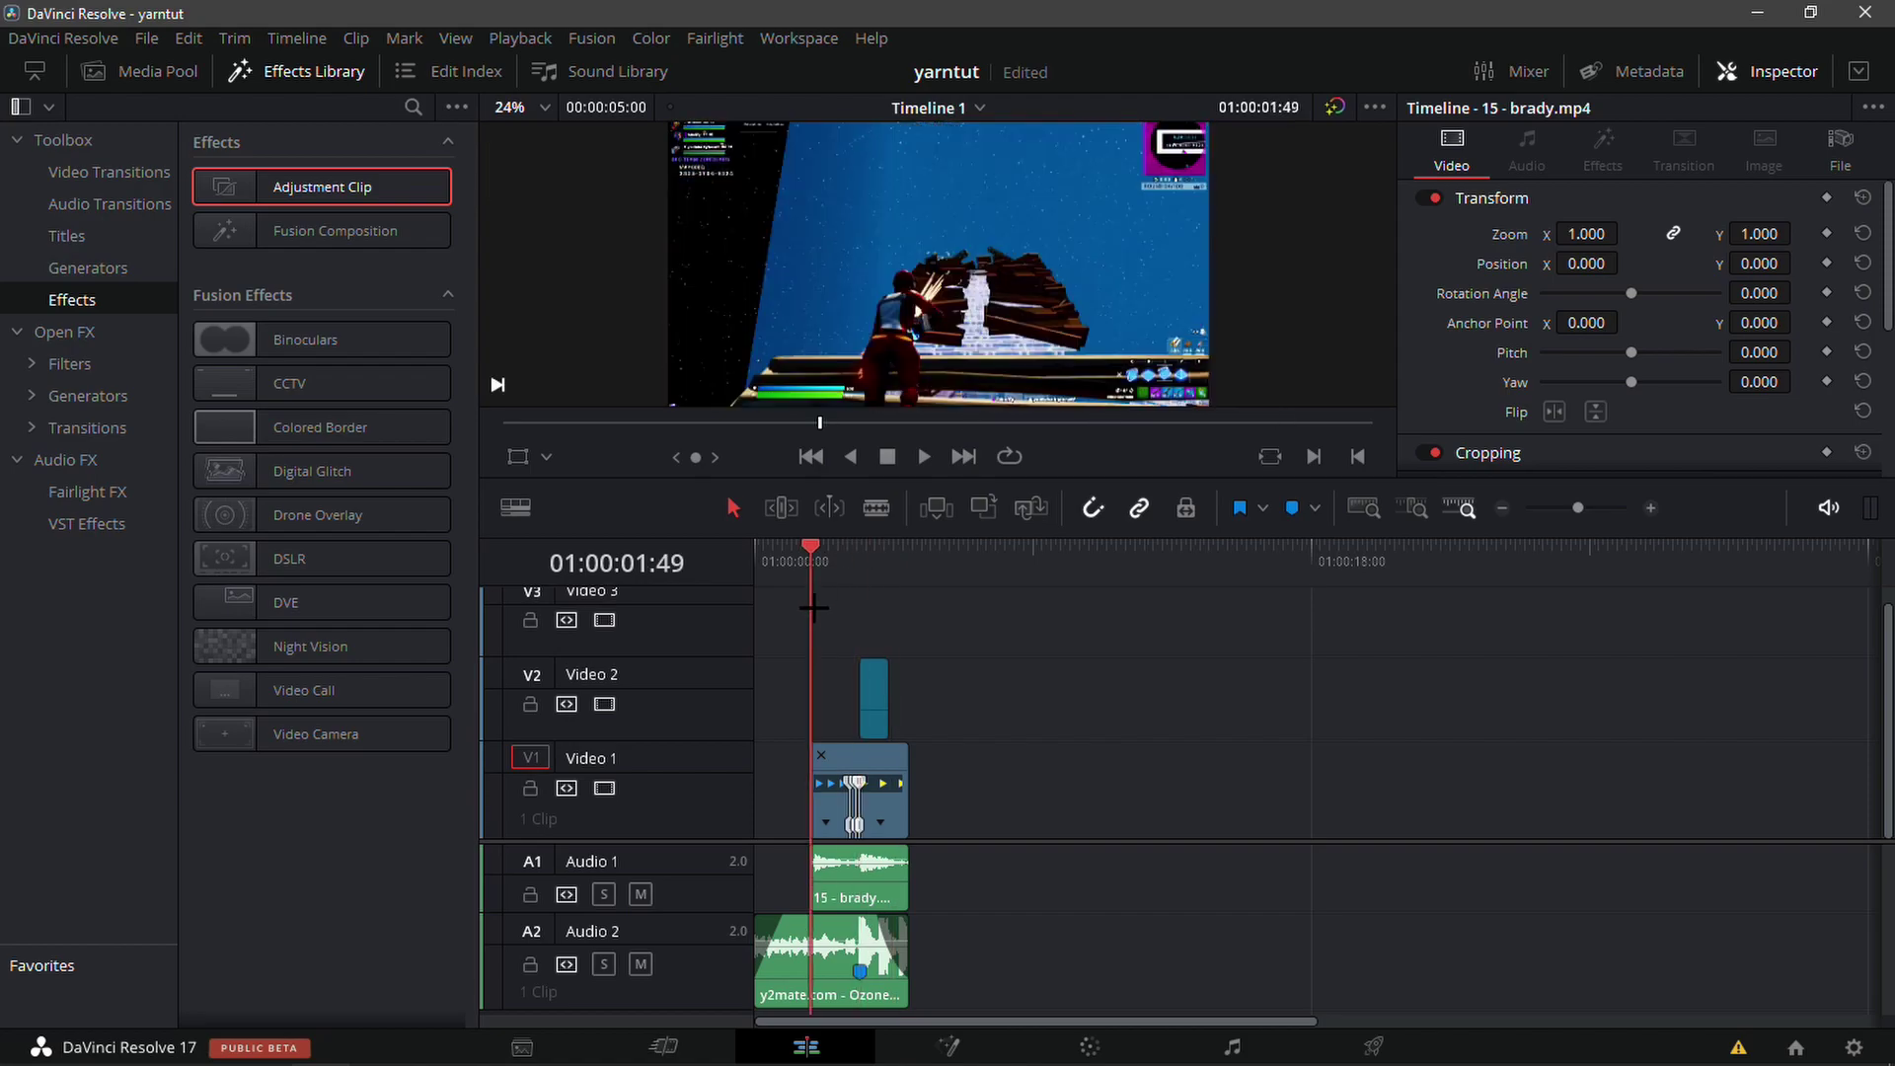